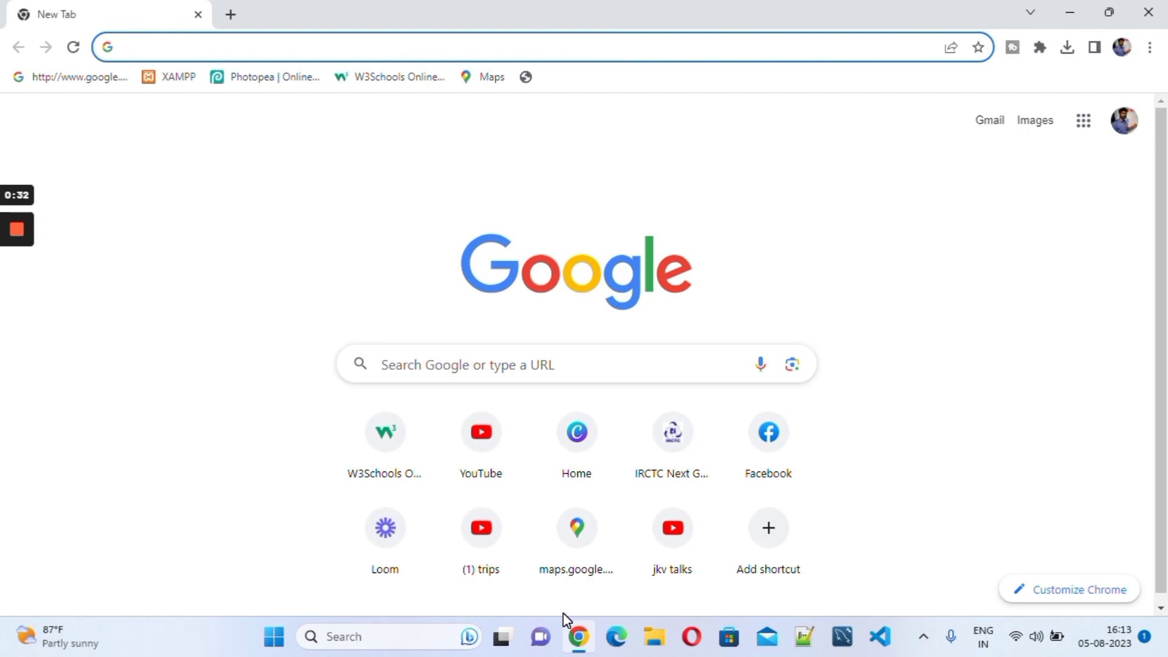
# Open canva.com and search its templates for "youtube thumbnail"
pyautogui.write('ca')
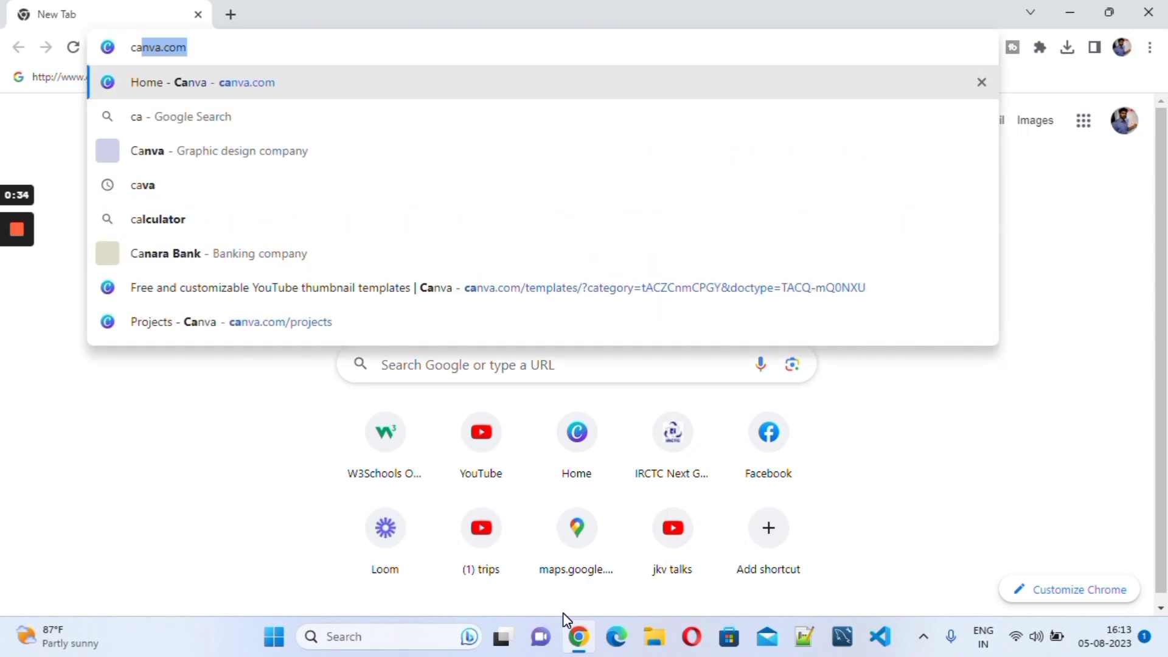
pyautogui.press('Return')
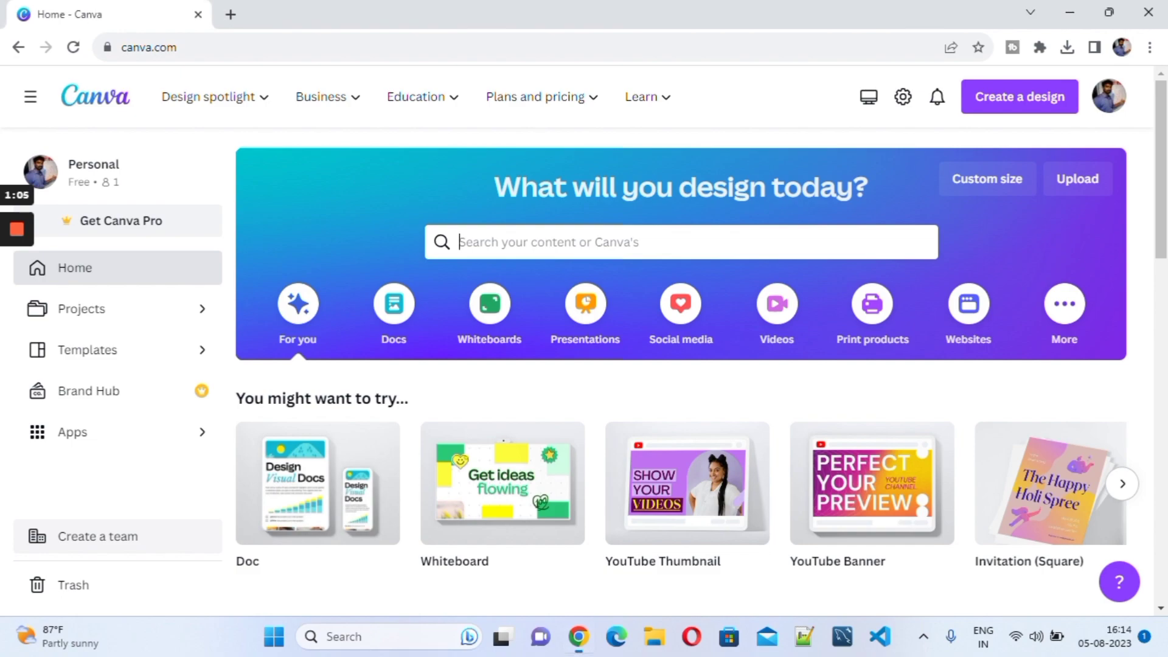
pyautogui.click(502, 244)
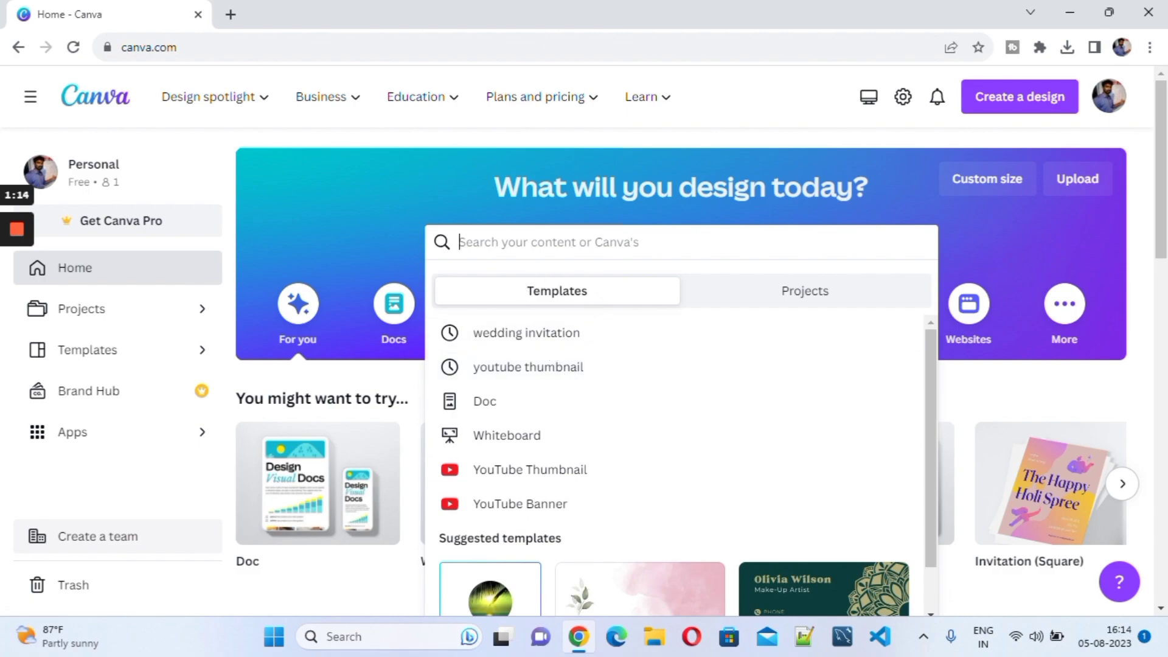
pyautogui.write('youtube')
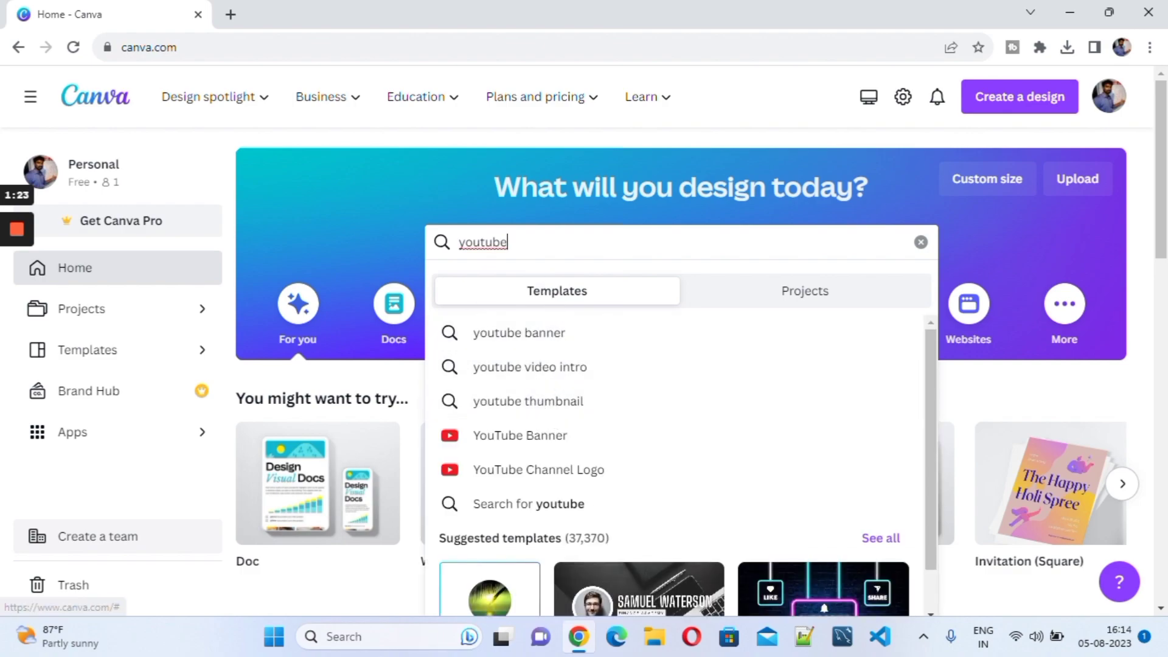
pyautogui.click(554, 402)
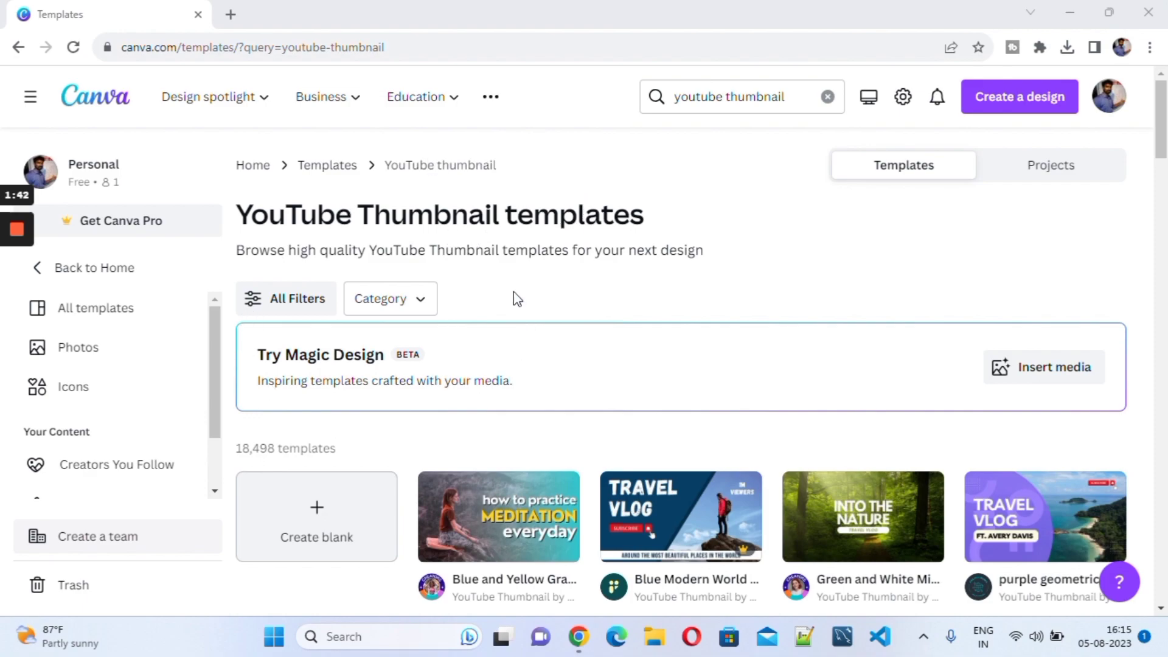
# Look over the YouTube thumbnail templates and the available template categories without applying a filter
pyautogui.scroll(-3, 529, 304)
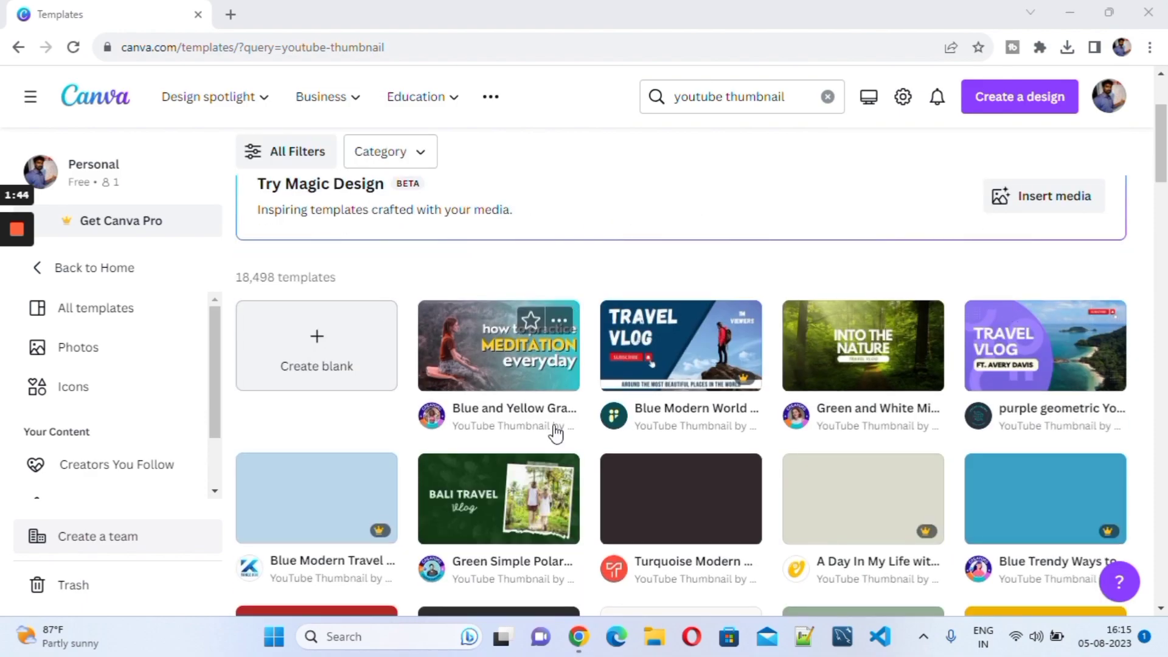
pyautogui.scroll(3, 556, 388)
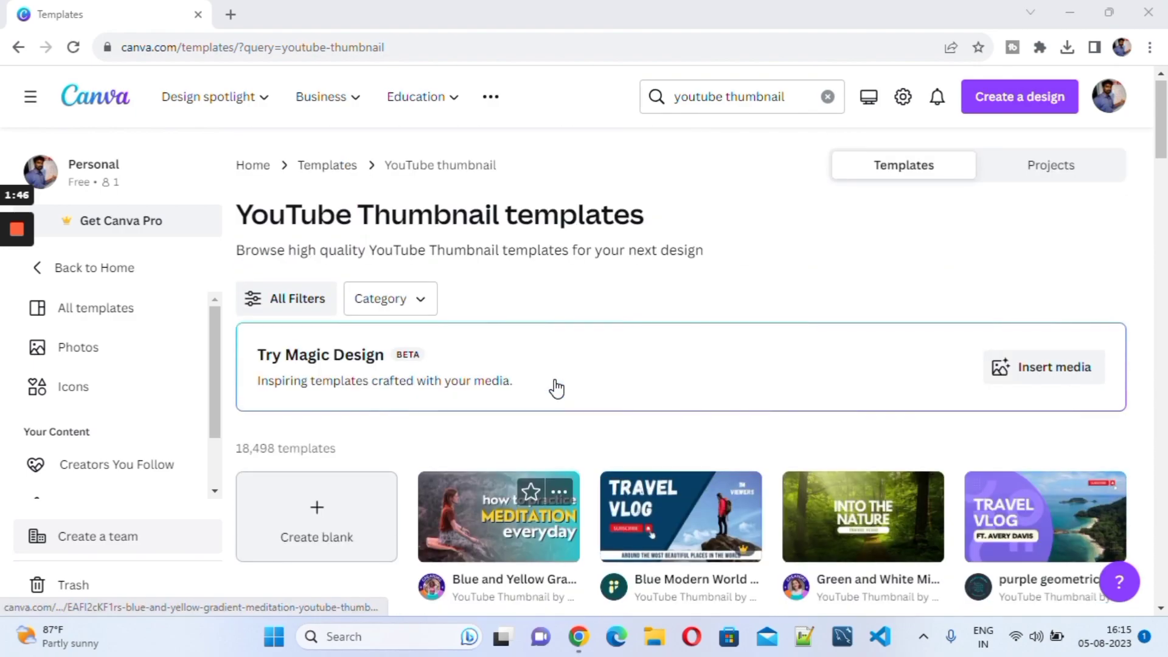
pyautogui.scroll(-10, 554, 382)
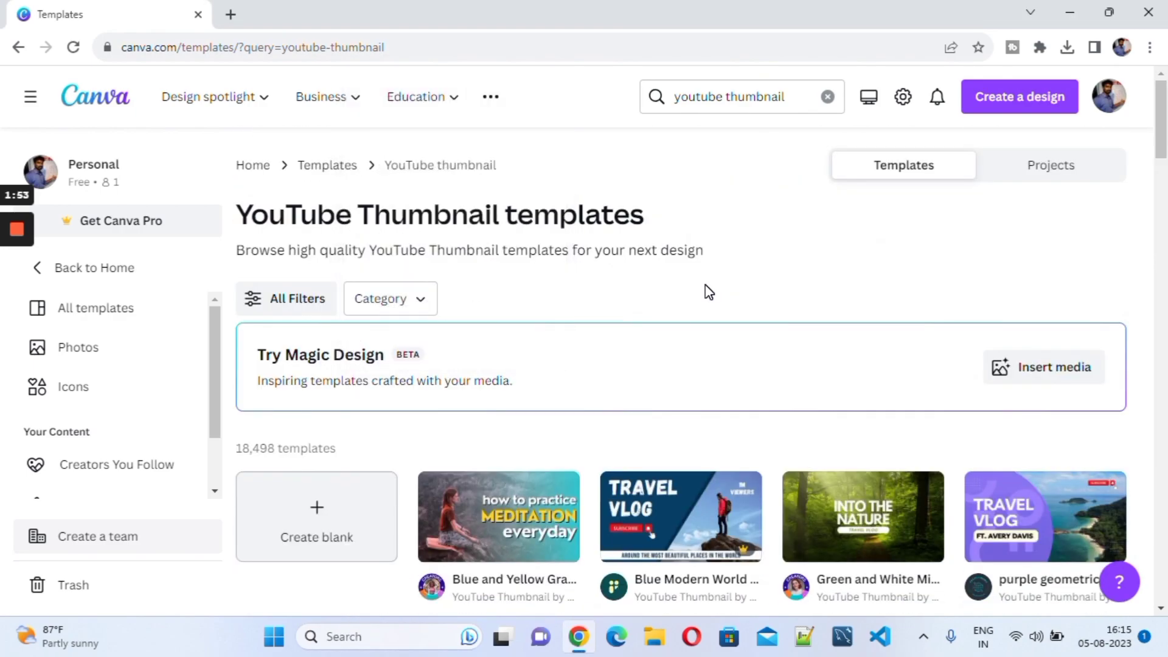
pyautogui.click(416, 301)
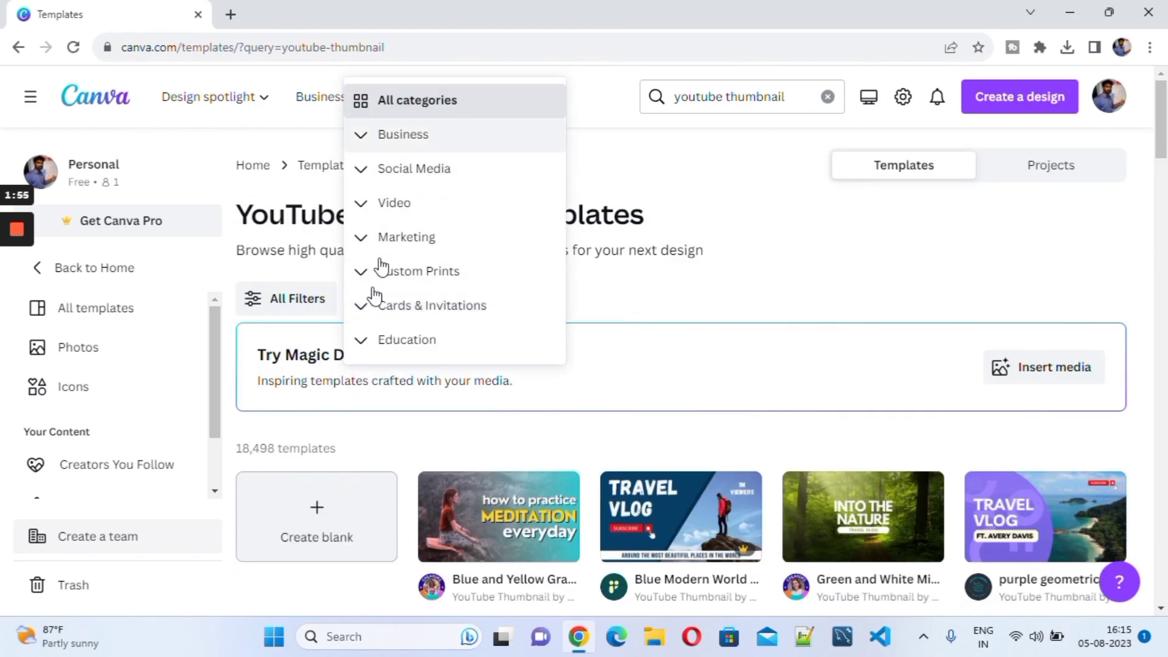
pyautogui.scroll(-3, 430, 213)
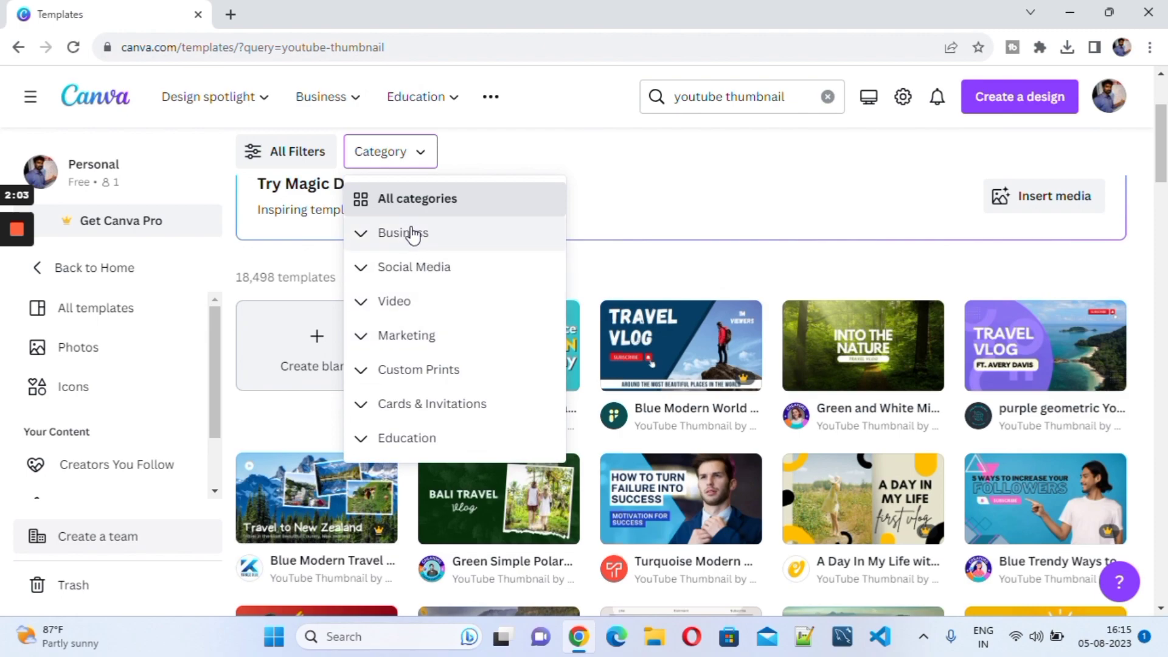
pyautogui.click(699, 206)
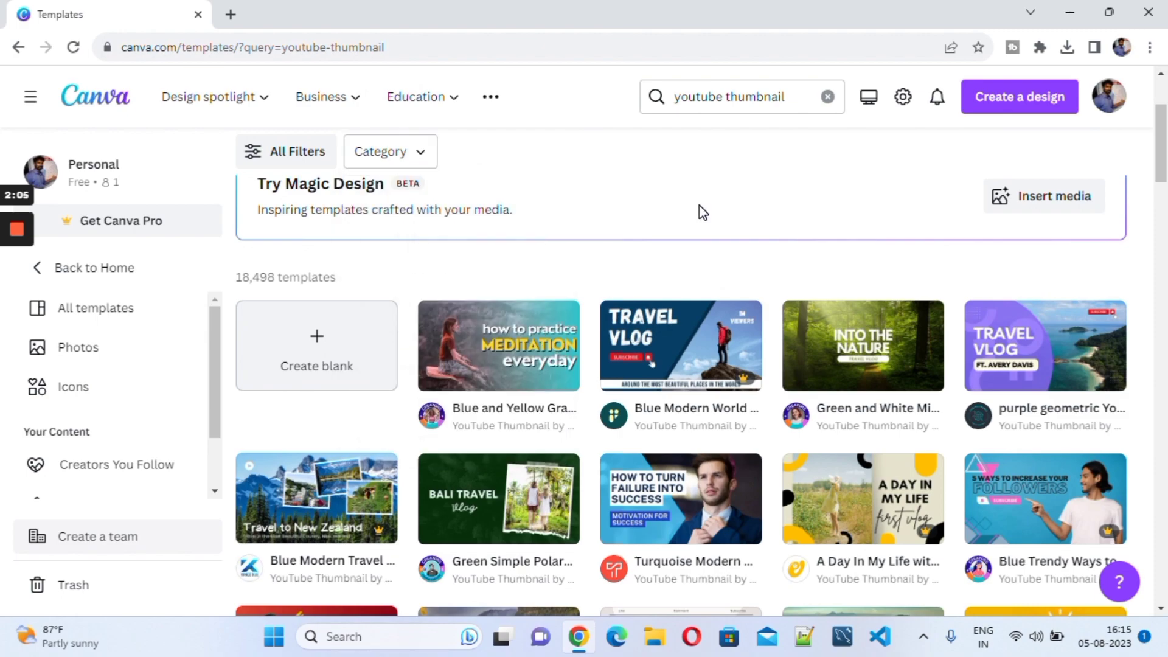
# Find the Yellow Travel Vlog Youtube Thumbnail template and open it for customizing
pyautogui.scroll(-3, 633, 244)
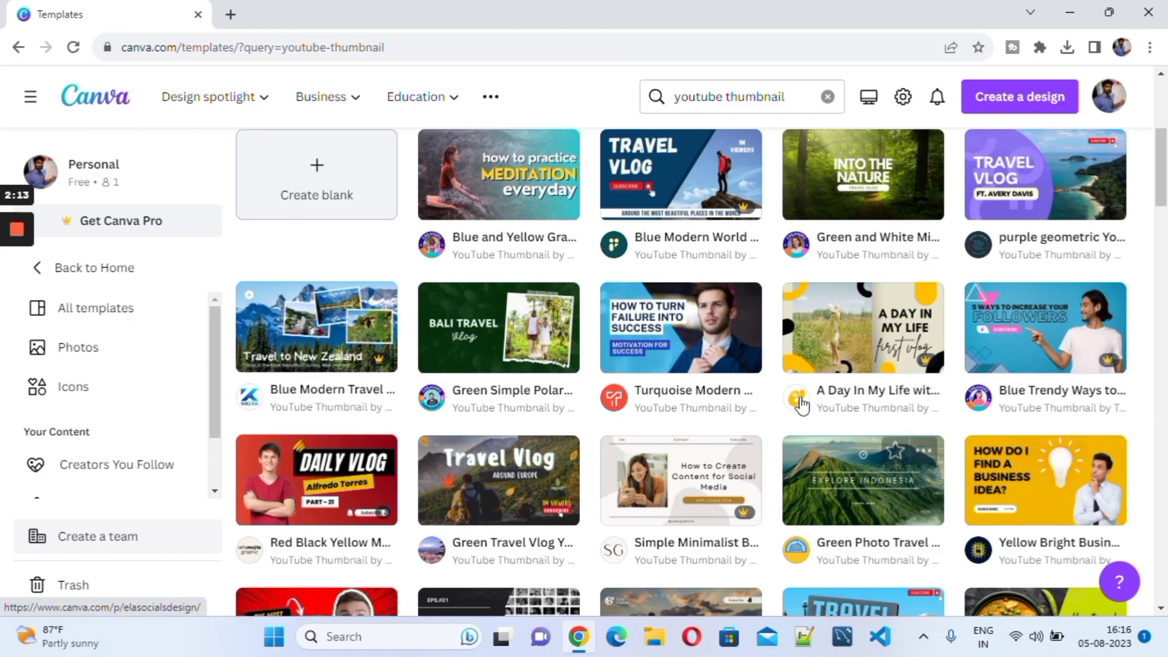
pyautogui.scroll(-4, 797, 395)
pyautogui.scroll(-2, 797, 392)
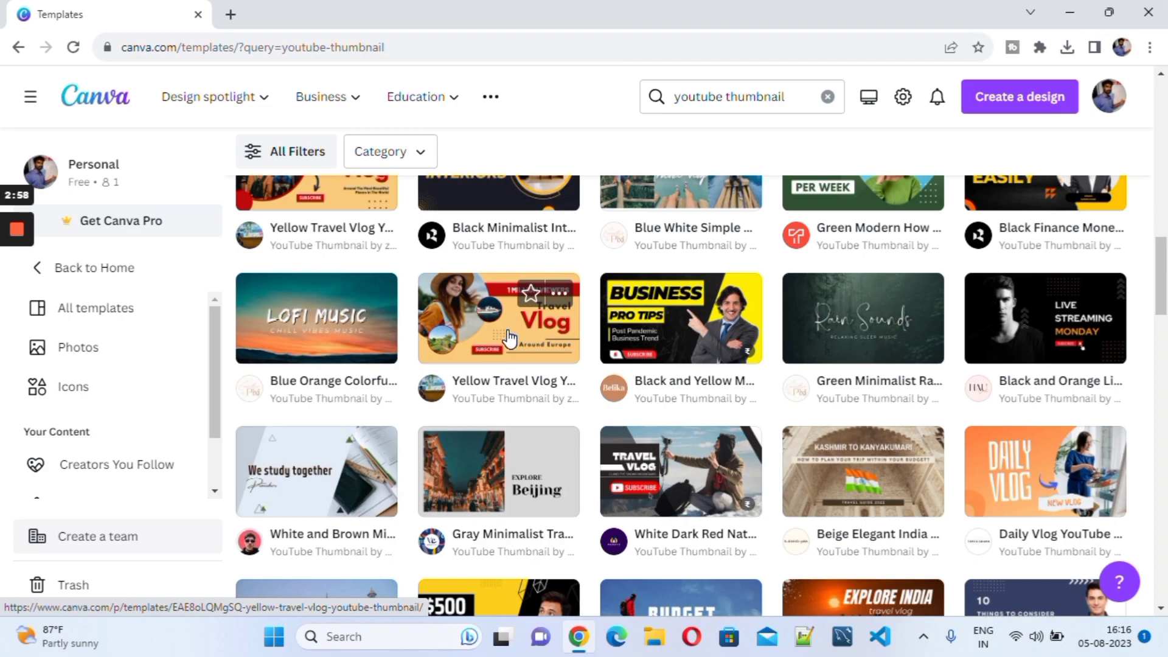
pyautogui.click(509, 338)
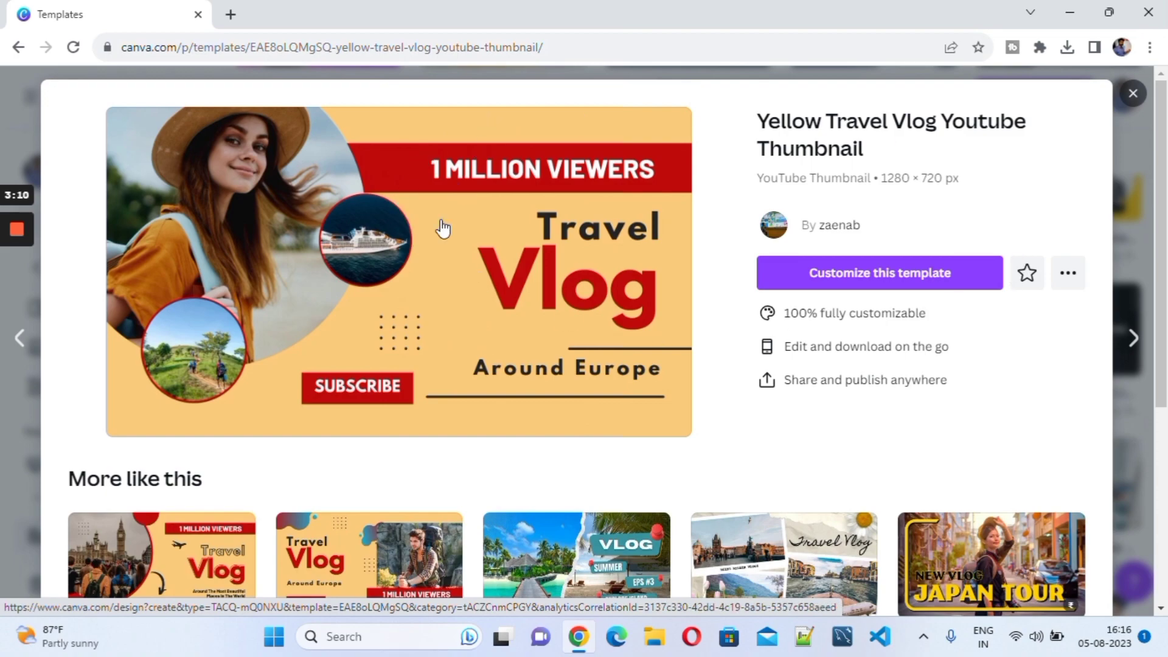
pyautogui.click(898, 286)
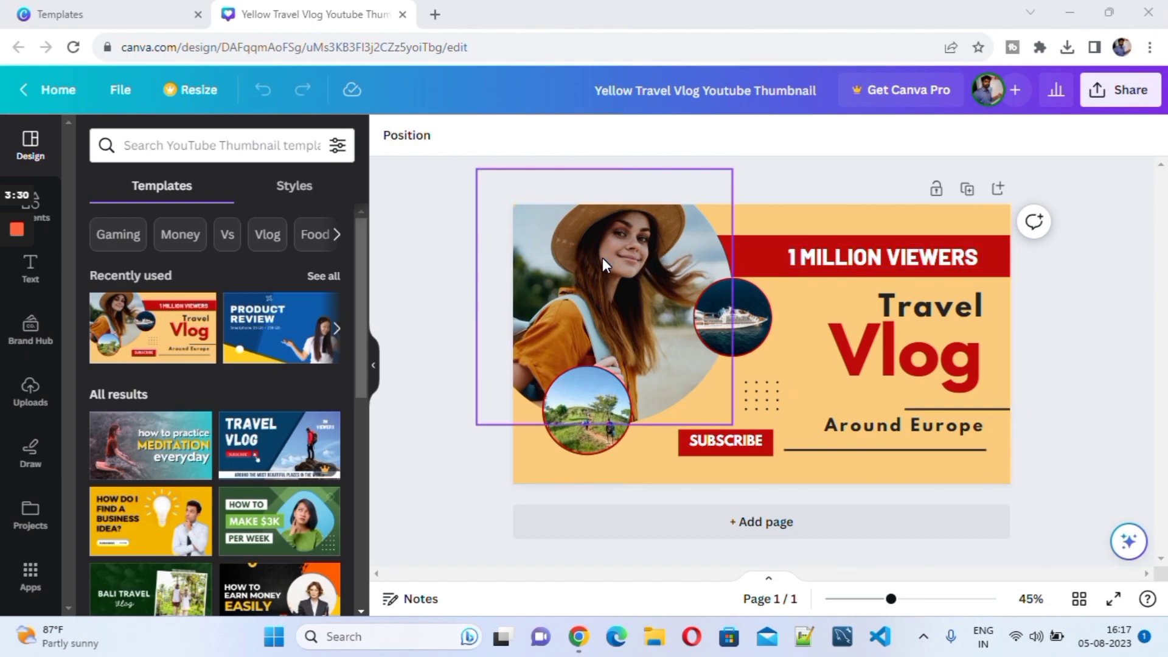
# Nudge the large portrait photo, shift the round landscape photo slightly down, and move the round ship photo down and to the left
pyautogui.moveTo(600, 264); pyautogui.dragTo(650, 279)
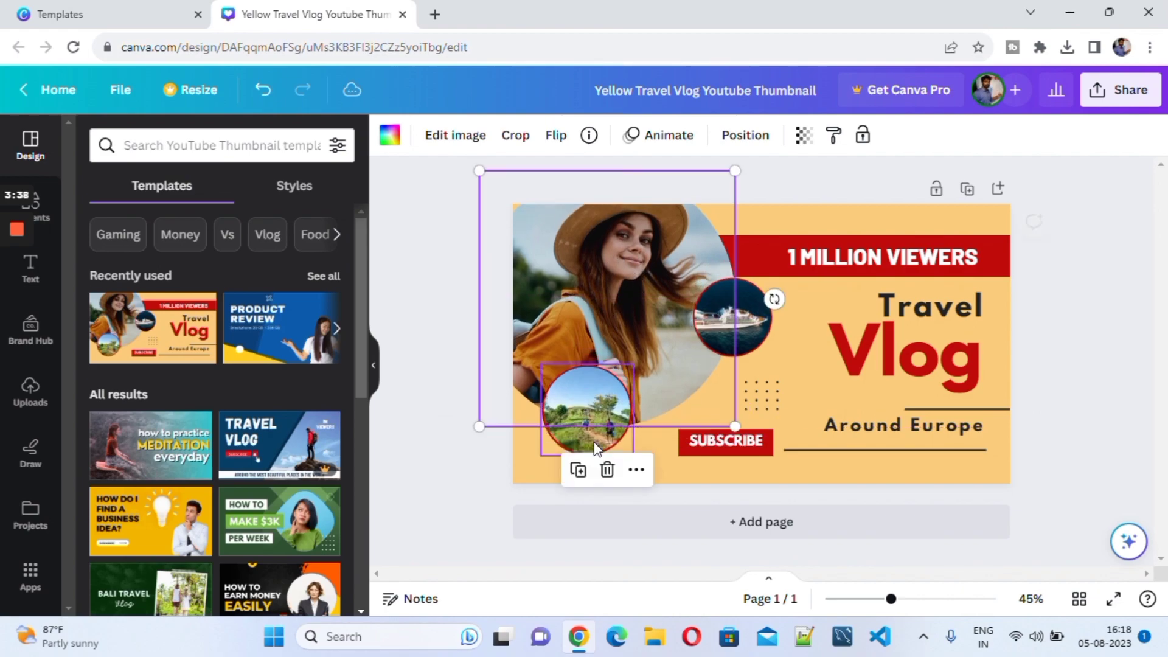
pyautogui.moveTo(592, 448)
pyautogui.mouseDown()
pyautogui.moveTo(569, 458)
pyautogui.moveTo(596, 449)
pyautogui.mouseUp()
pyautogui.click(737, 344)
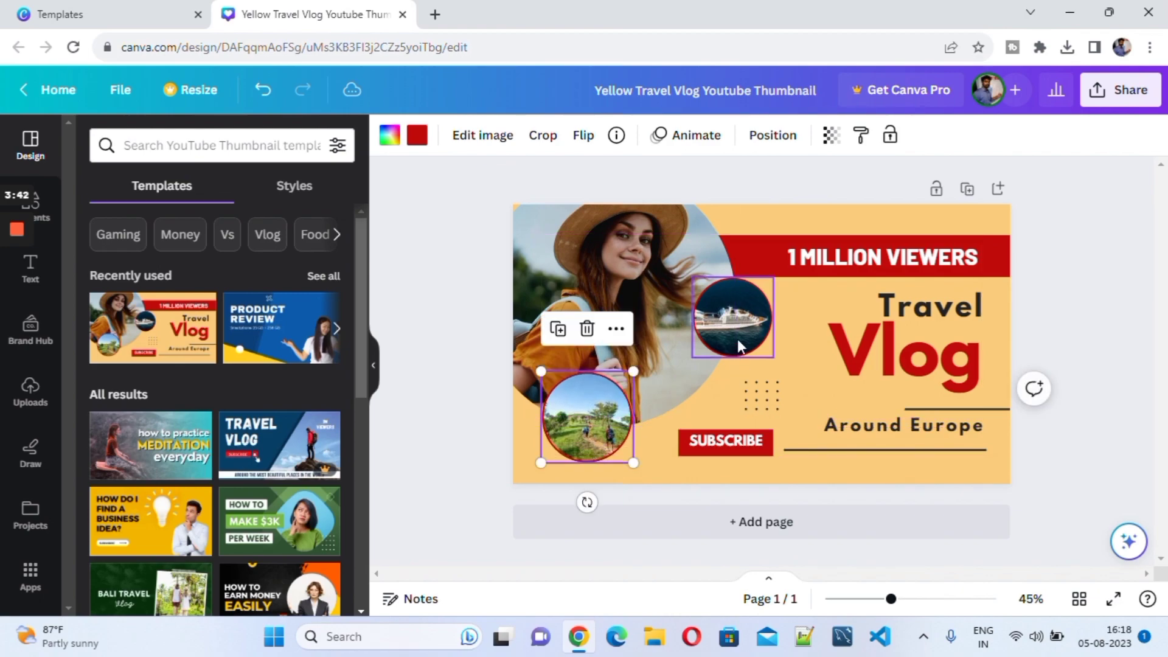
pyautogui.moveTo(737, 354); pyautogui.dragTo(712, 395)
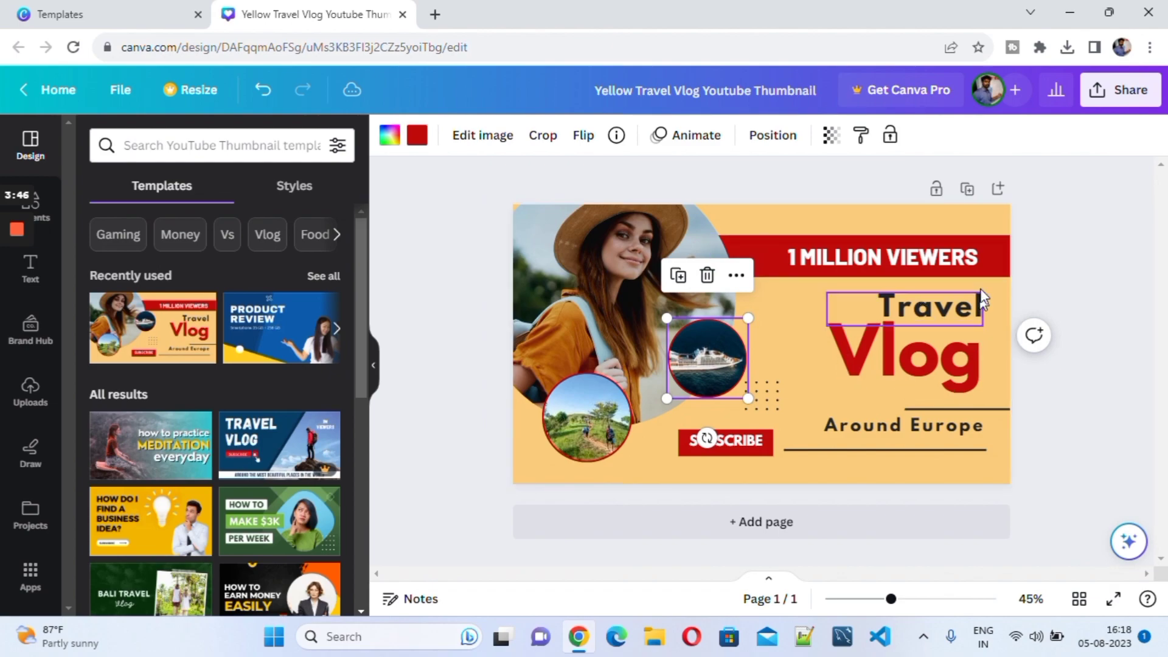
# Move the red banner slightly up and shift the "Vlog" heading slightly right and down
pyautogui.click(986, 262)
pyautogui.moveTo(986, 261)
pyautogui.mouseDown()
pyautogui.moveTo(983, 217)
pyautogui.moveTo(980, 254)
pyautogui.mouseUp()
pyautogui.moveTo(886, 353); pyautogui.dragTo(900, 358)
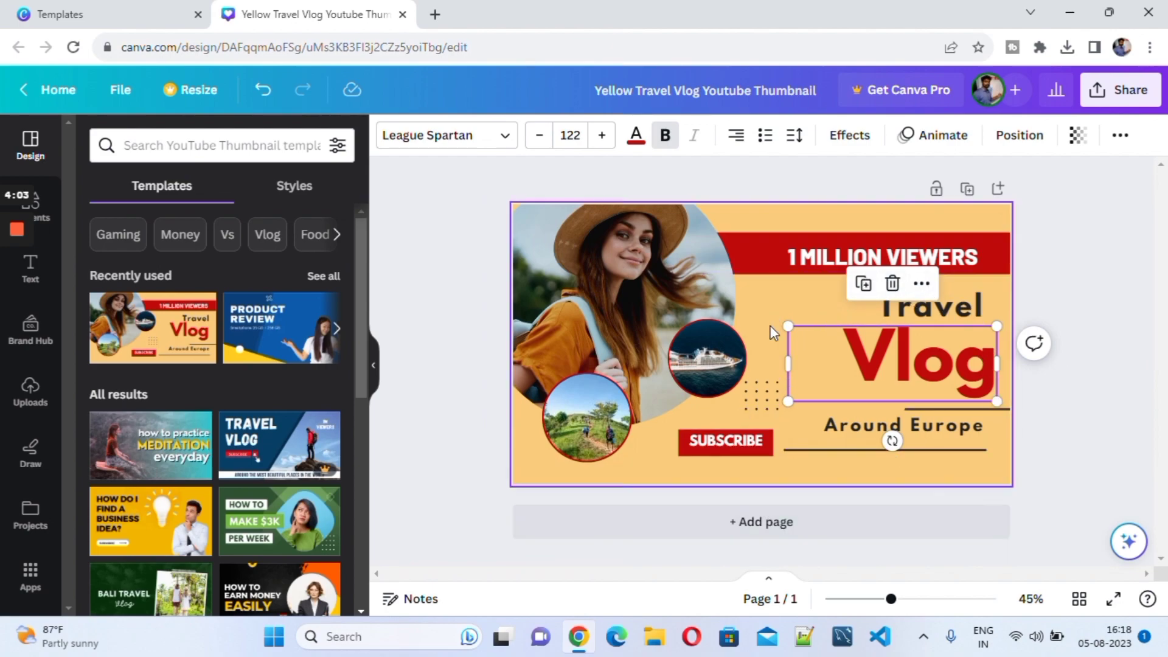
# Replace the "1 MILLION VIEWERS" banner text with "NEW DESIGN"
pyautogui.click(889, 256)
pyautogui.click(887, 259)
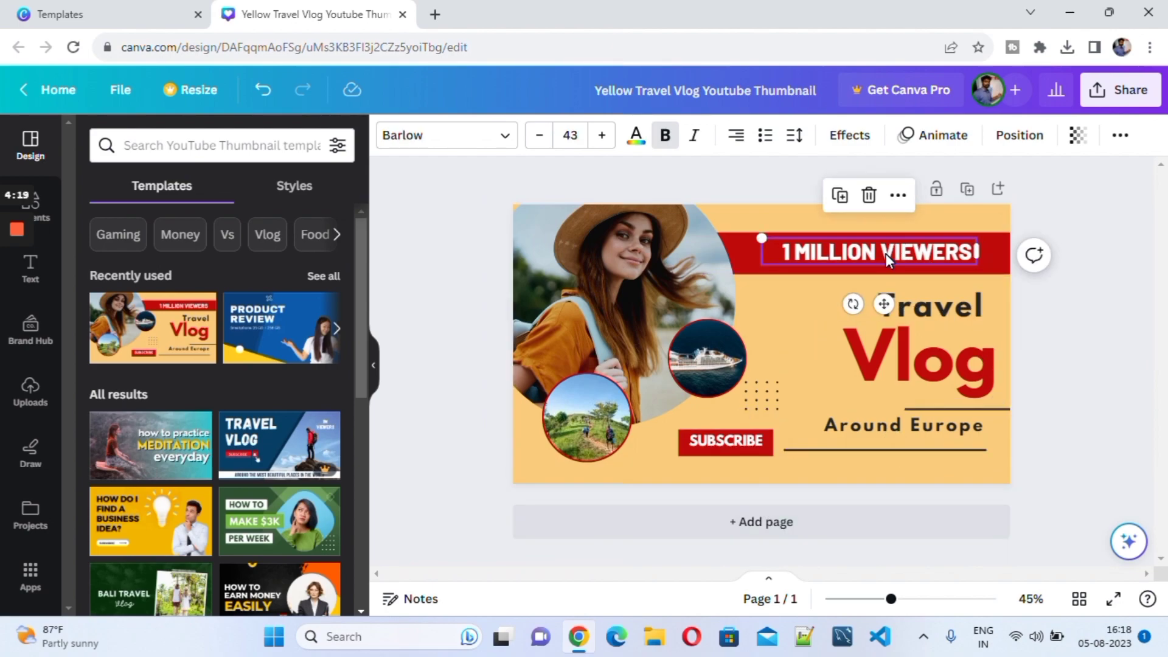
pyautogui.hotkey('ctrl', 'a')
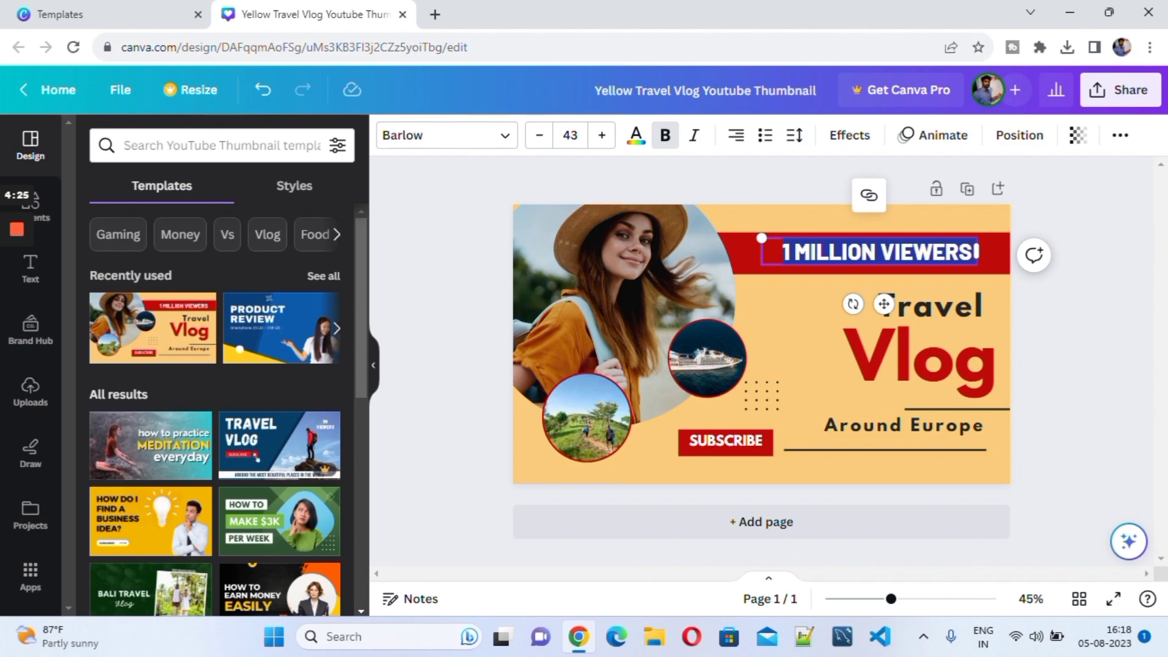
pyautogui.write('NEW')
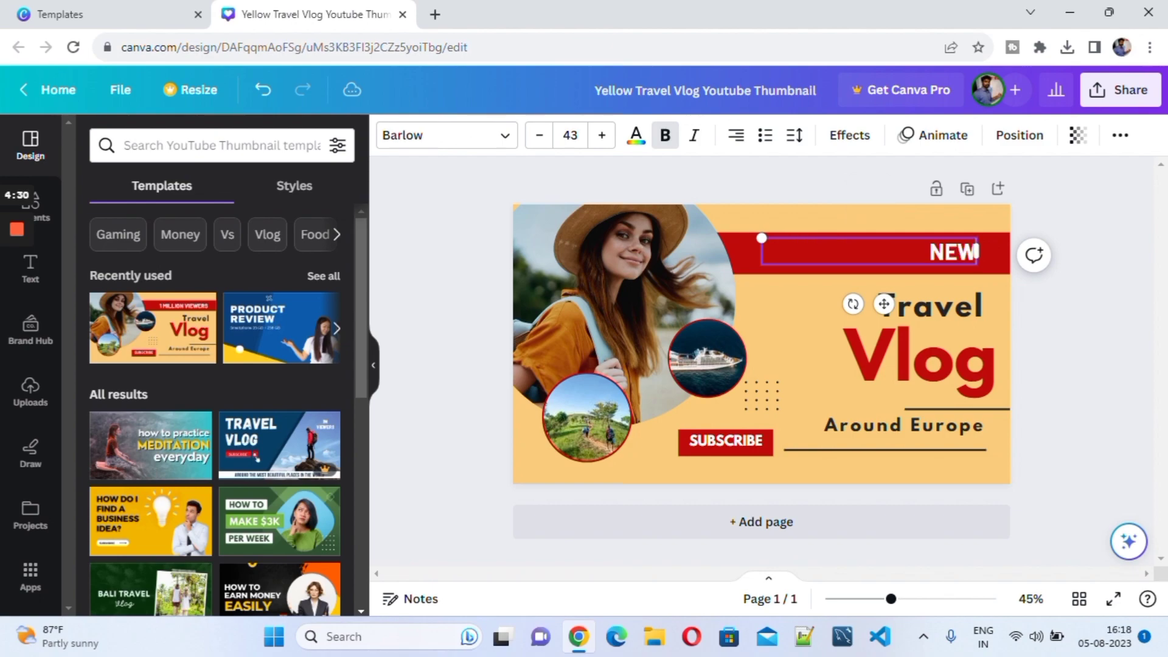
pyautogui.write(' DESI')
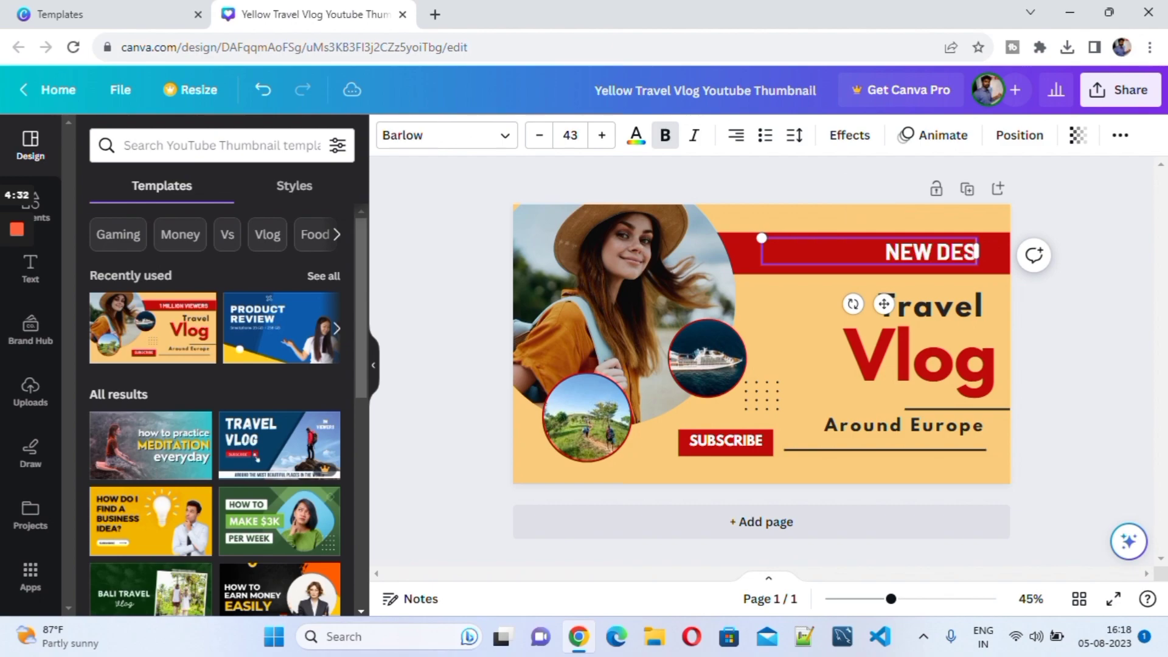
pyautogui.write('GN')
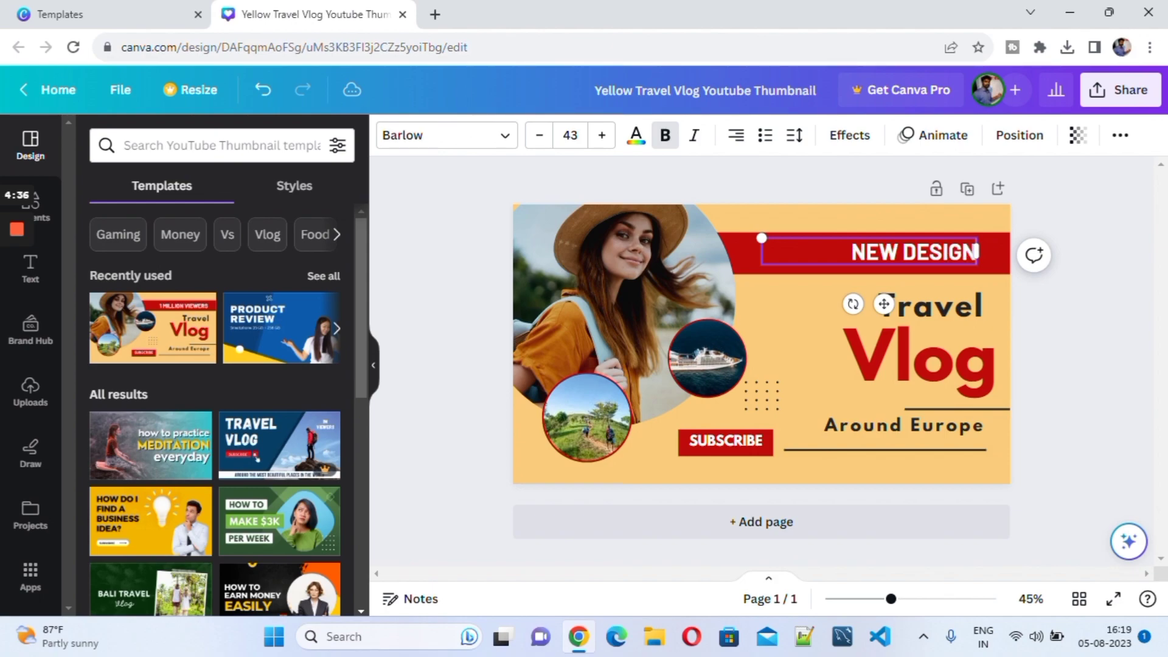
# Move the "Travel" and "Vlog" headings up and to the left, and shift the dot pattern and "Around Europe" text upward
pyautogui.click(937, 307)
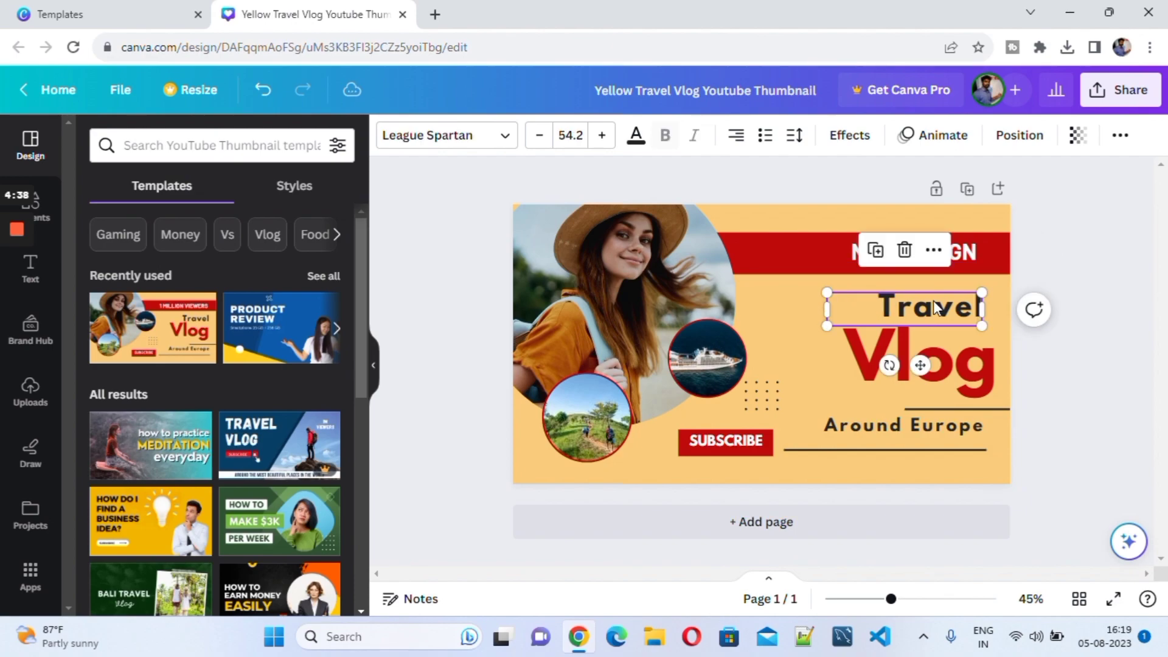
pyautogui.moveTo(936, 312); pyautogui.dragTo(910, 299)
pyautogui.moveTo(936, 360); pyautogui.dragTo(920, 348)
# Replace the "Vlog" heading with "videos", widen its text box to fit one line, and reposition it below "Travel"
pyautogui.doubleClick(920, 348)
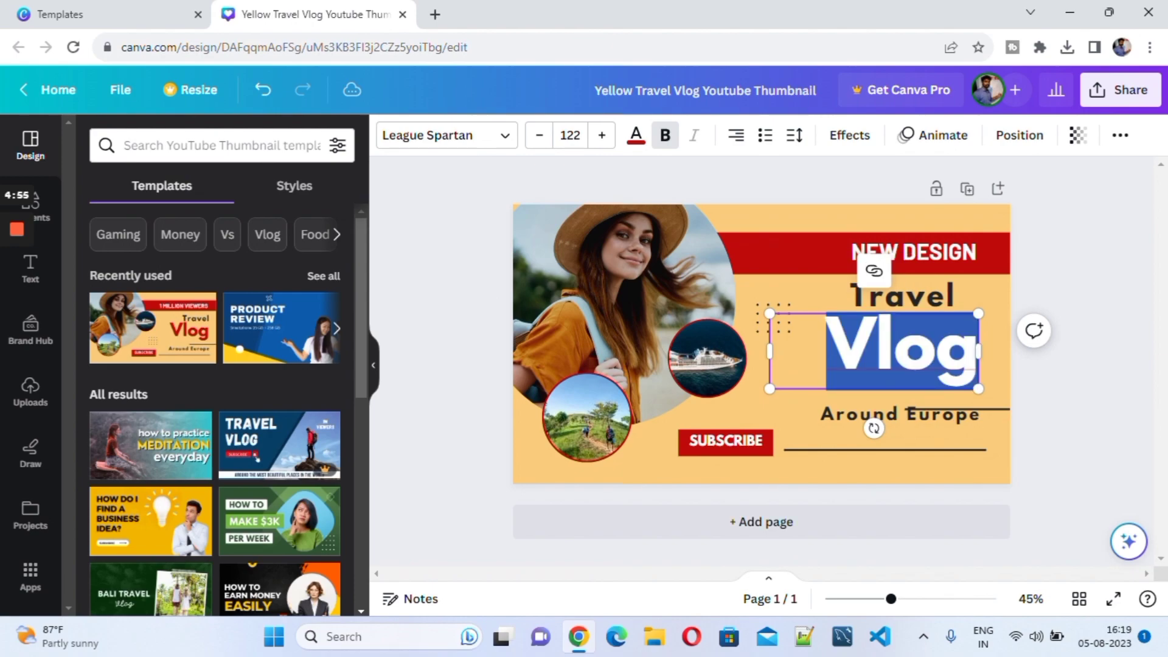
pyautogui.write('videos')
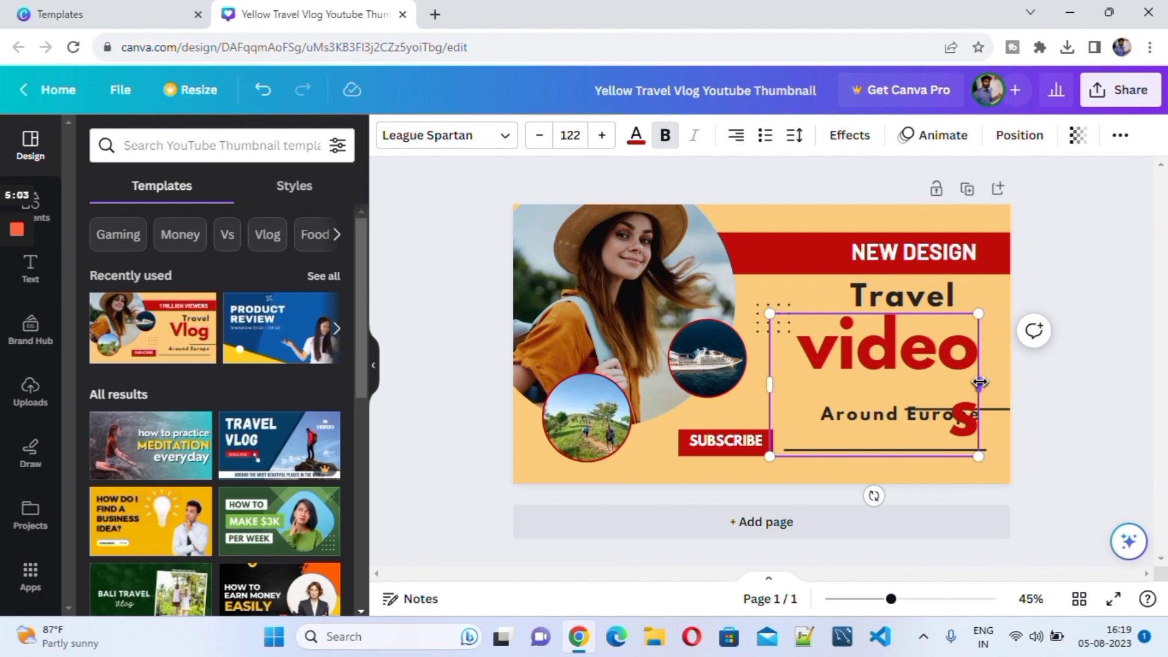
pyautogui.moveTo(981, 382); pyautogui.dragTo(921, 372)
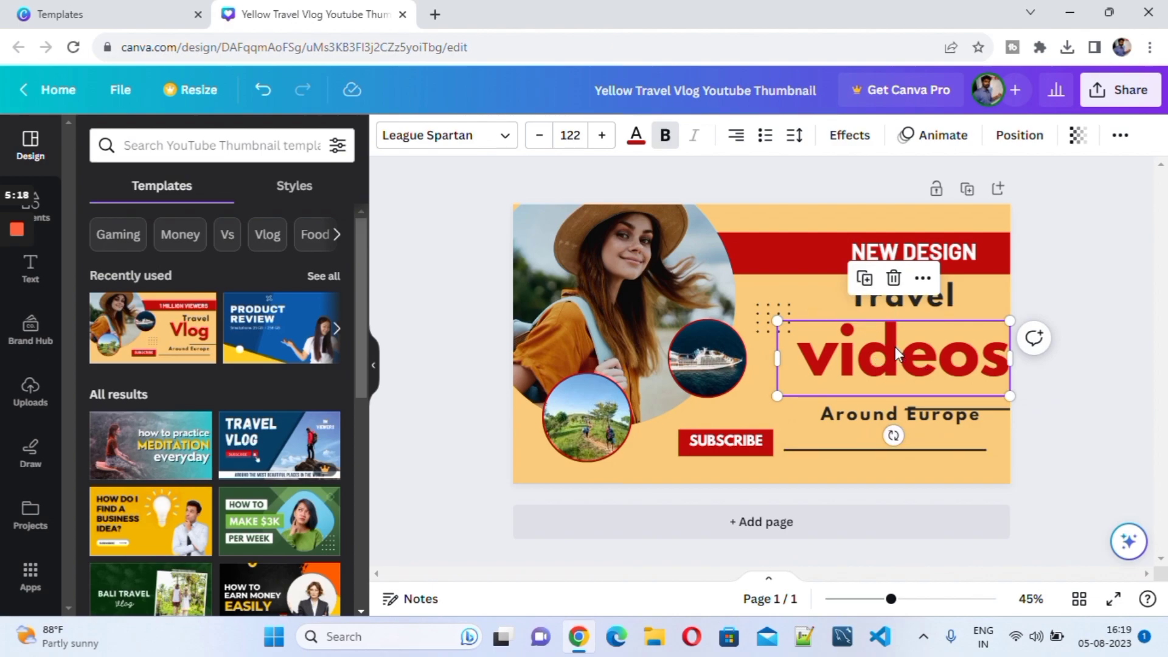
# Duplicate the "videos" heading, place the copy below the original, and delete that copy
pyautogui.click(868, 286)
pyautogui.moveTo(887, 410); pyautogui.dragTo(888, 429)
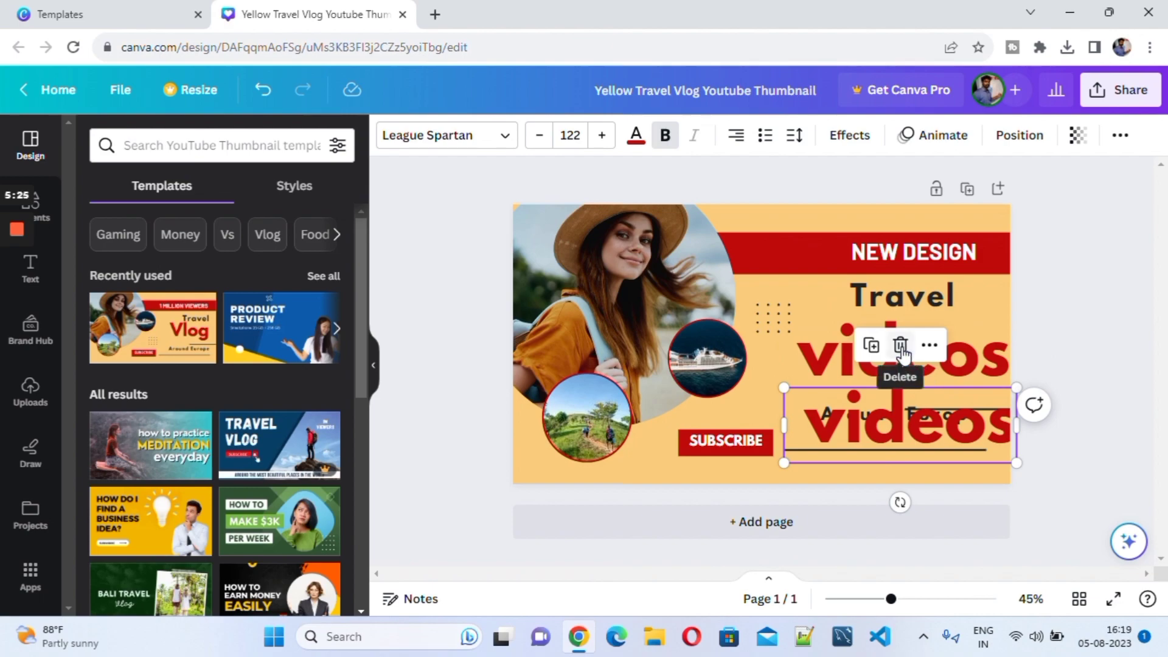
pyautogui.doubleClick(903, 430)
pyautogui.click(1063, 448)
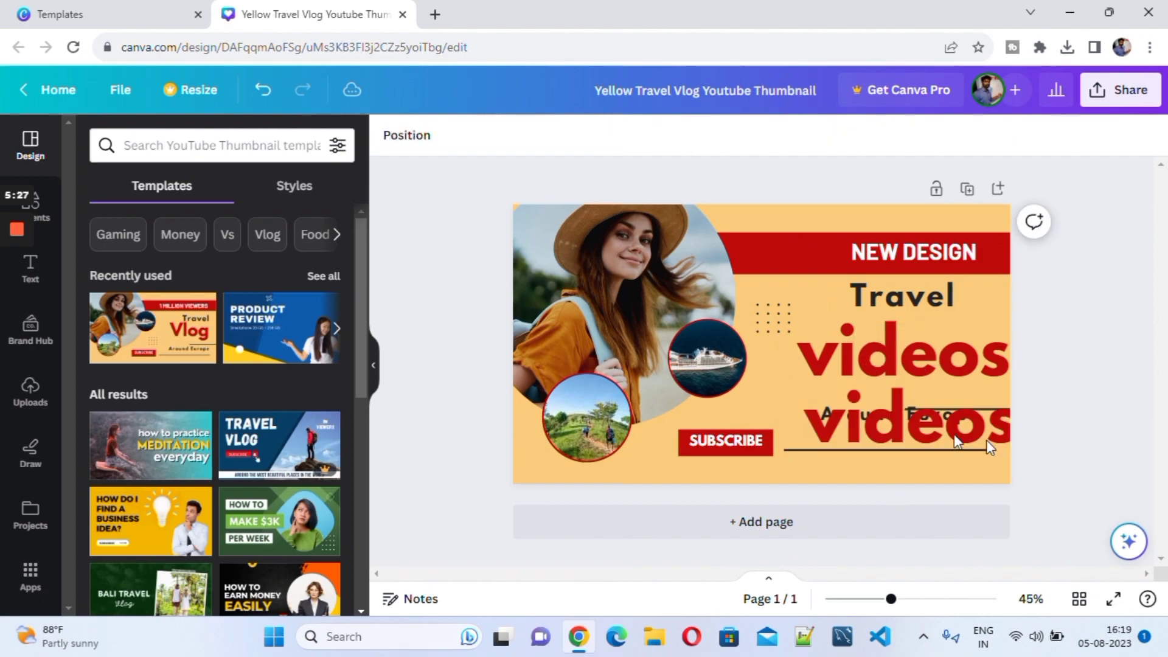
pyautogui.click(918, 410)
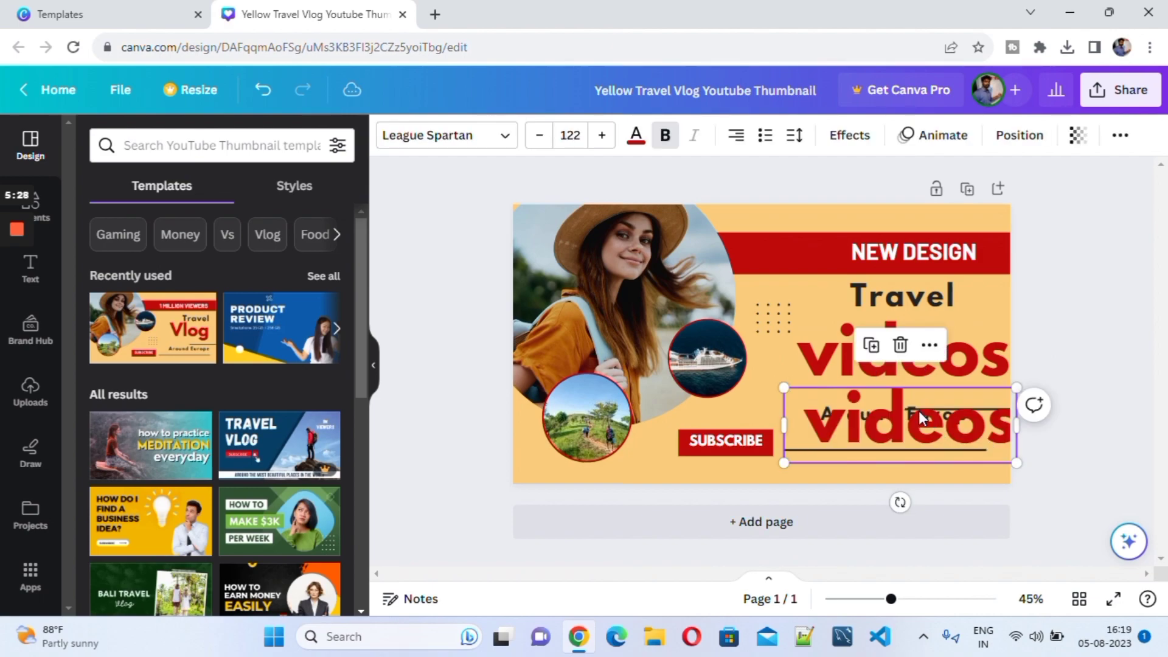
pyautogui.click(900, 344)
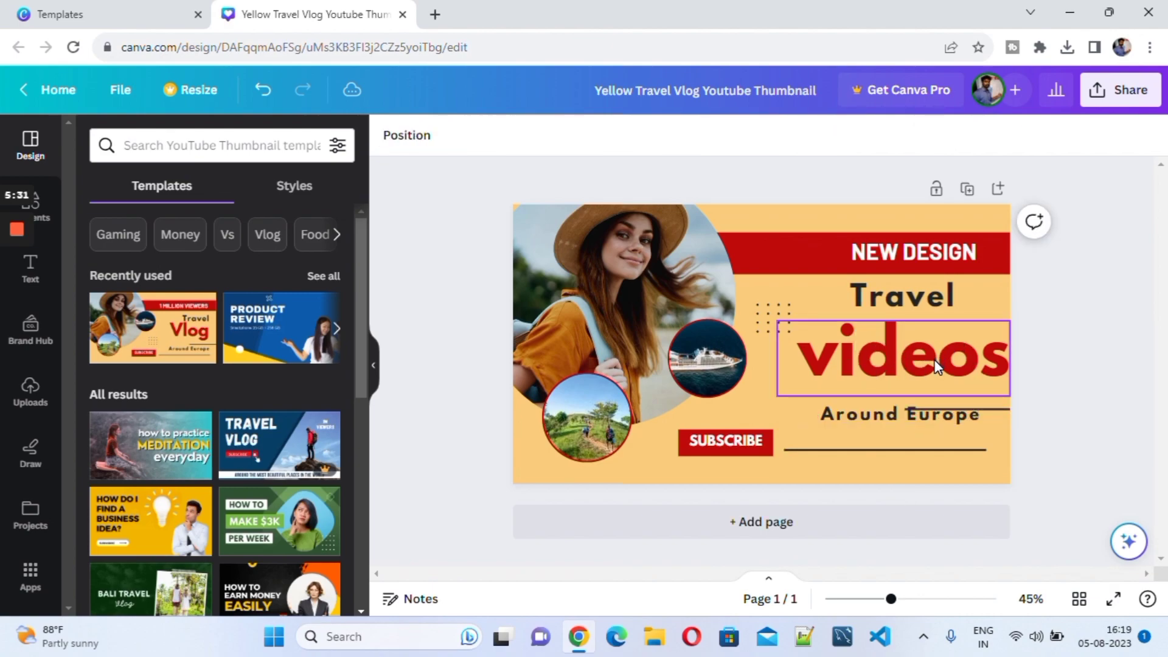
# Move the "Around Europe" text down toward the lower line and delete the black line above it
pyautogui.moveTo(882, 418); pyautogui.dragTo(899, 420)
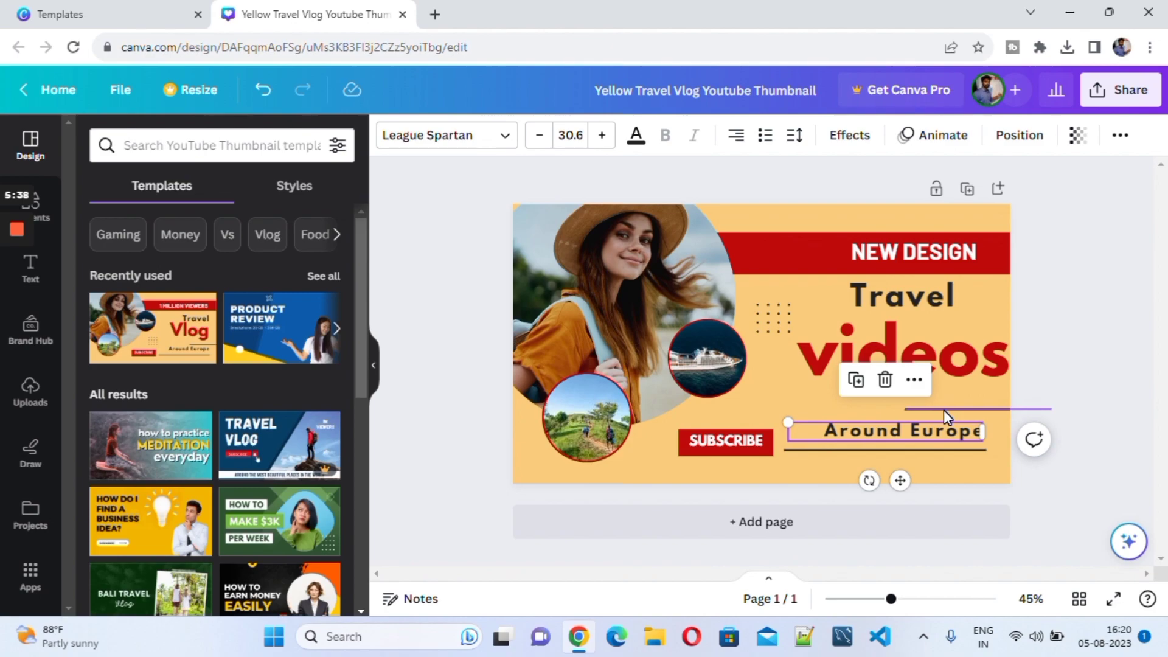
pyautogui.click(943, 410)
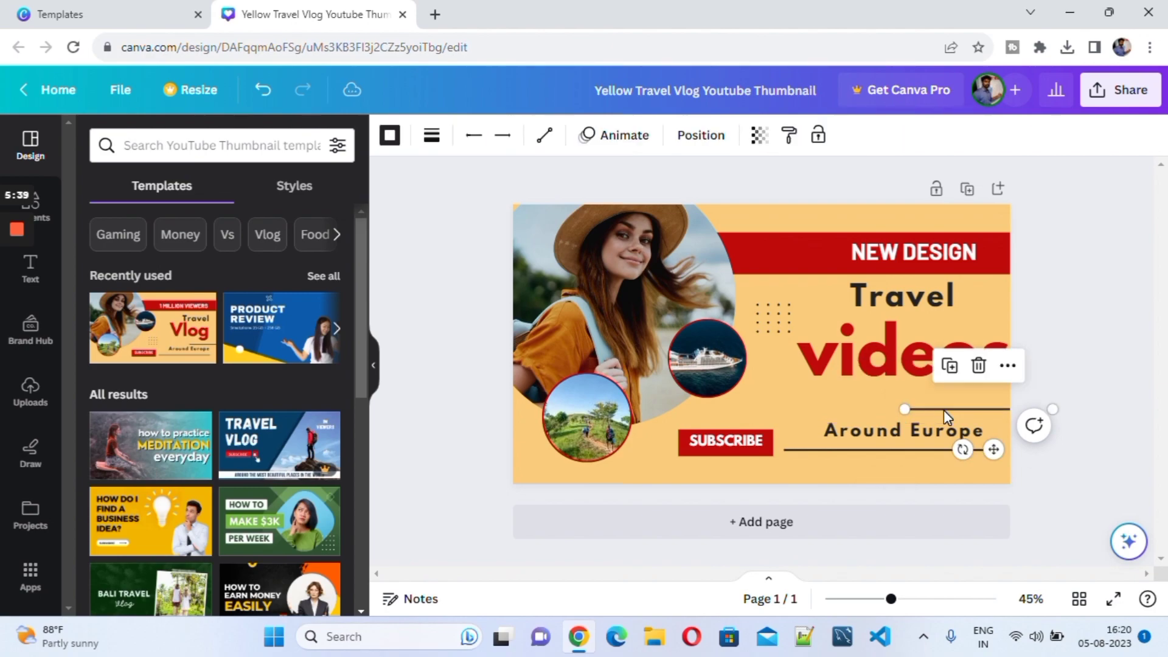
pyautogui.click(978, 365)
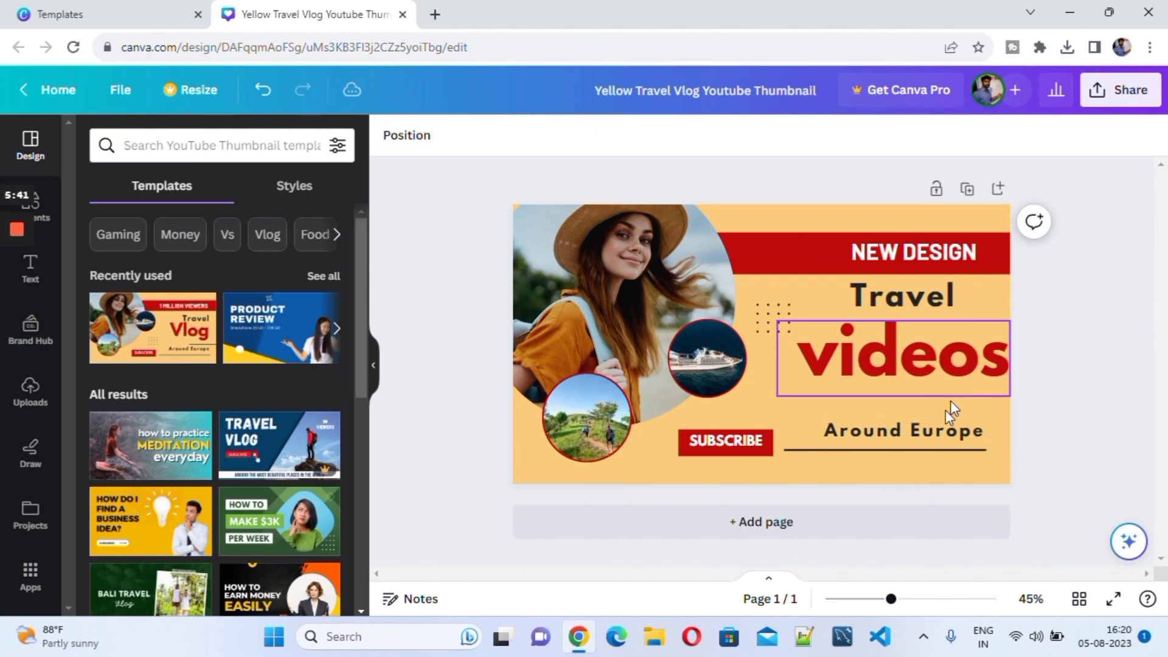
# Move the "Around Europe" text up to just below "videos" and delete the black line beneath it
pyautogui.moveTo(900, 429); pyautogui.dragTo(911, 406)
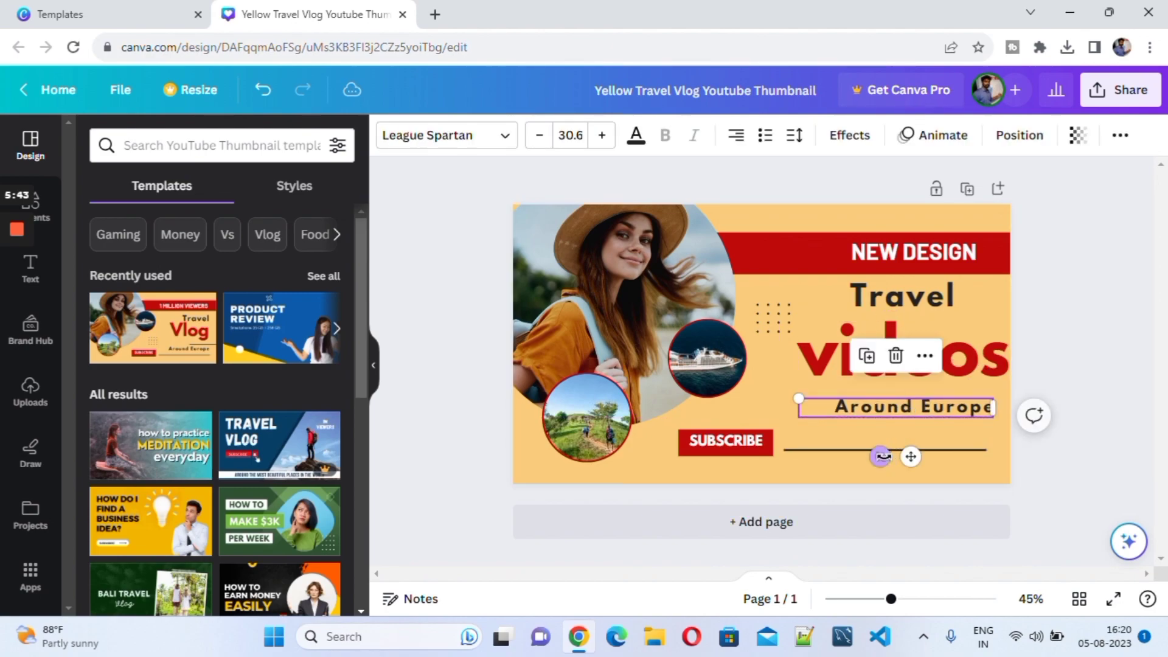
pyautogui.click(841, 450)
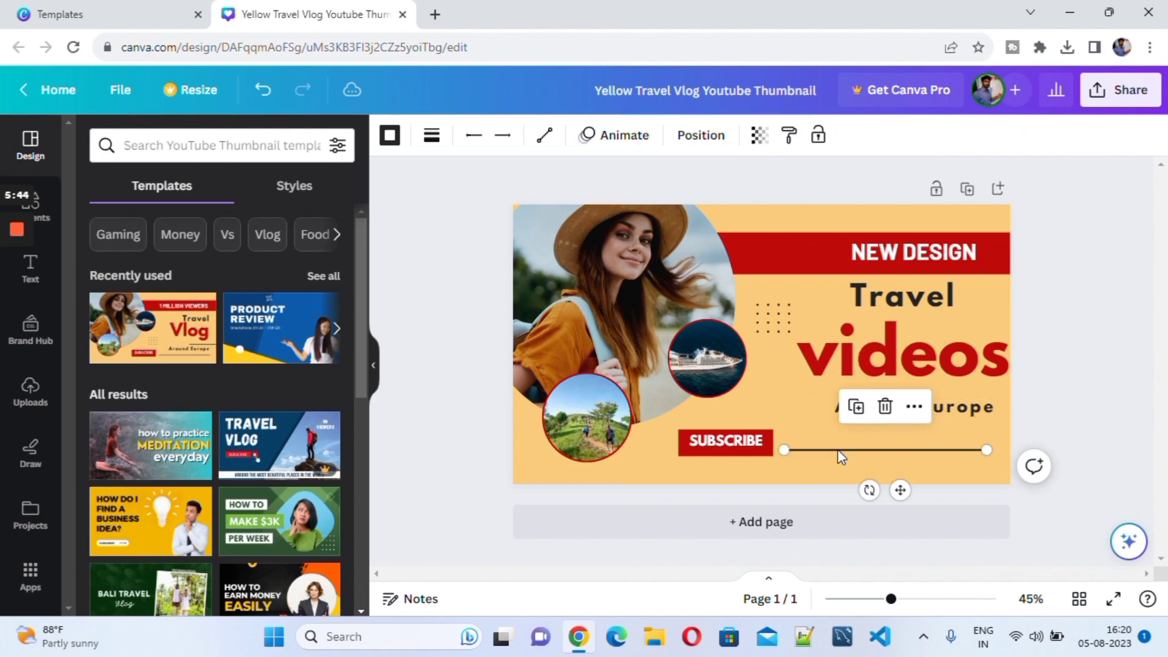
pyautogui.click(887, 407)
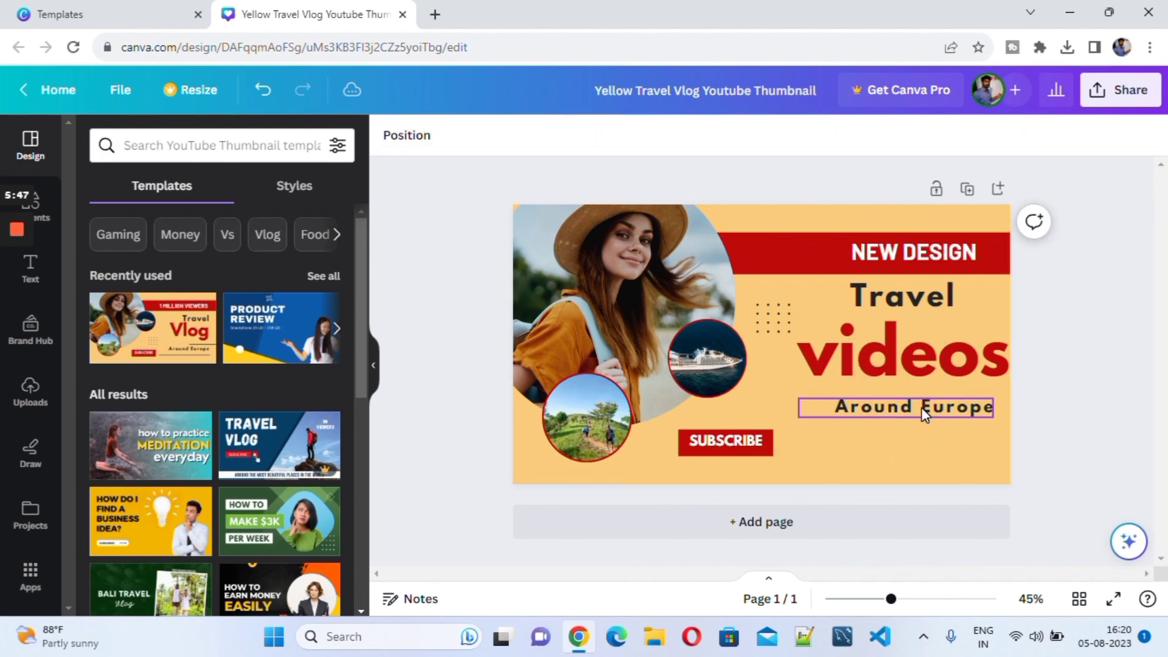
pyautogui.moveTo(920, 406); pyautogui.dragTo(909, 397)
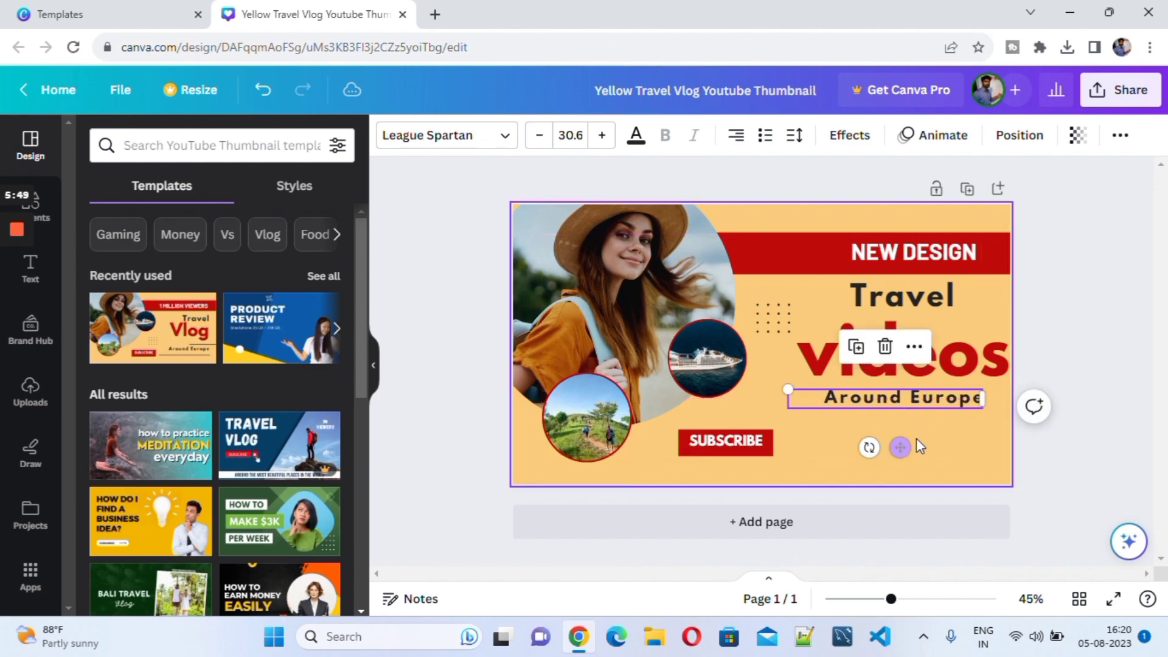
# Replace the "Around Europe" text with "india"
pyautogui.click(892, 405)
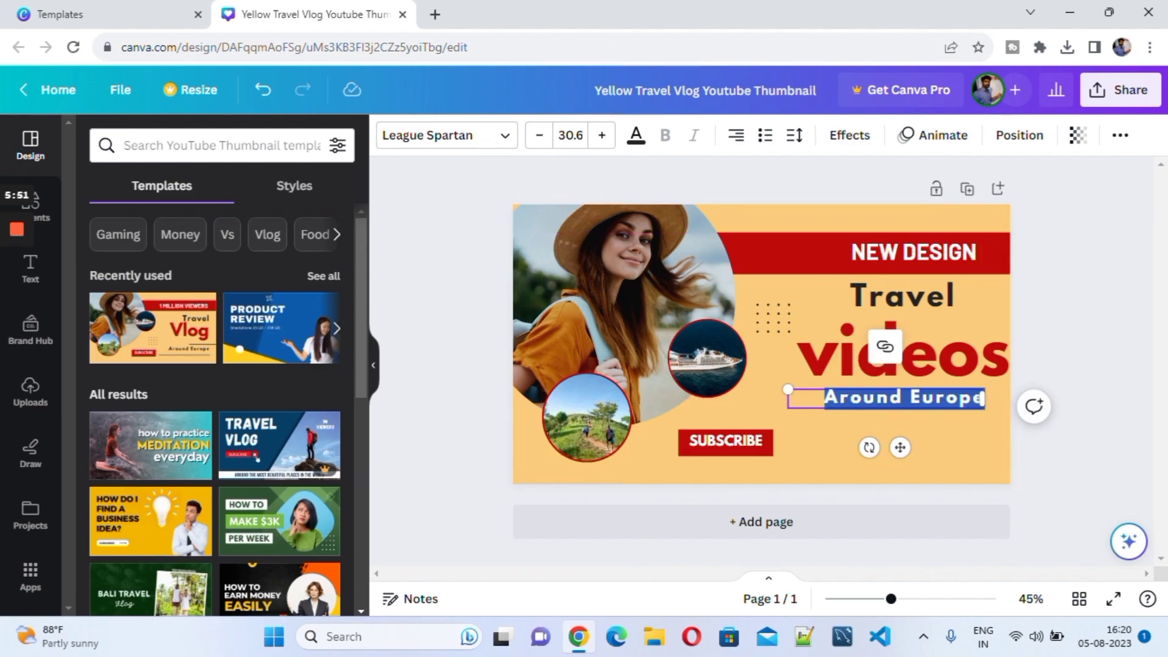
pyautogui.press('BackSpace')
pyautogui.write('india')
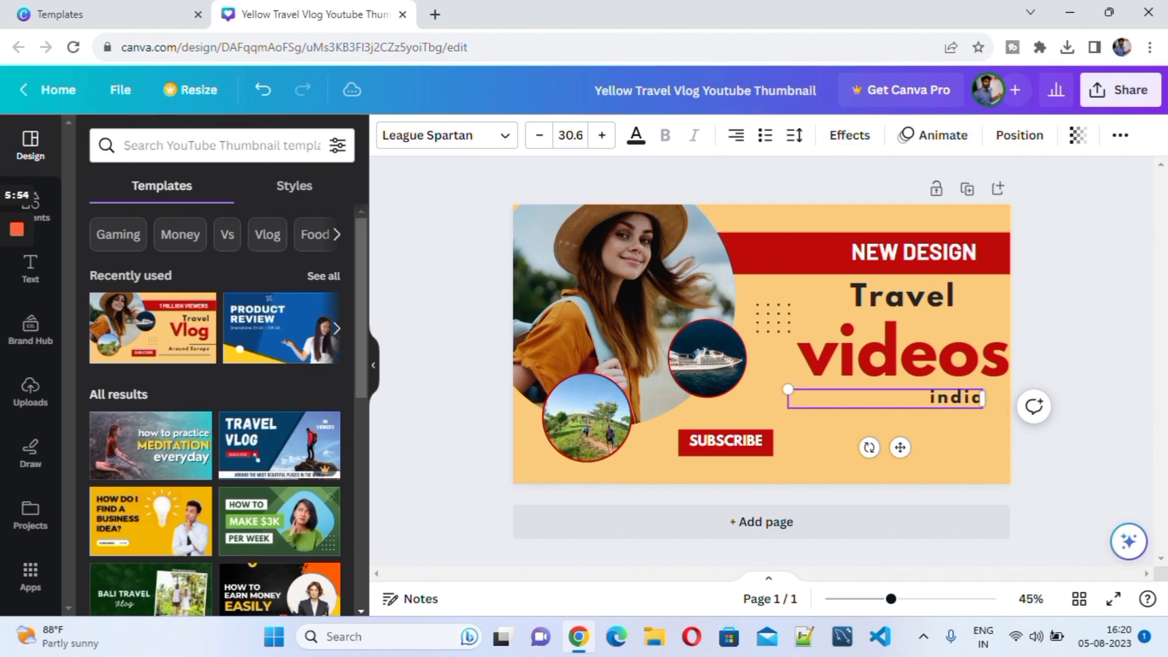
pyautogui.click(961, 453)
# Move the dot pattern up beside "Travel", duplicate it, and place the copy between the ship photo and "videos"
pyautogui.click(769, 304)
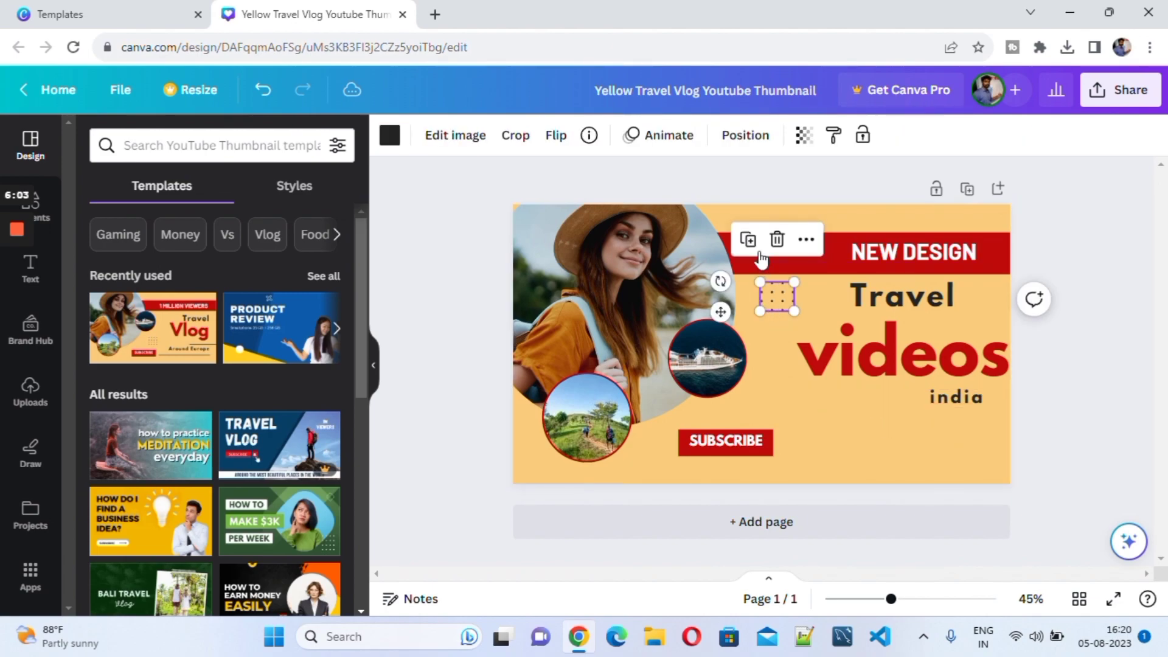
pyautogui.click(748, 239)
pyautogui.moveTo(782, 302); pyautogui.dragTo(771, 357)
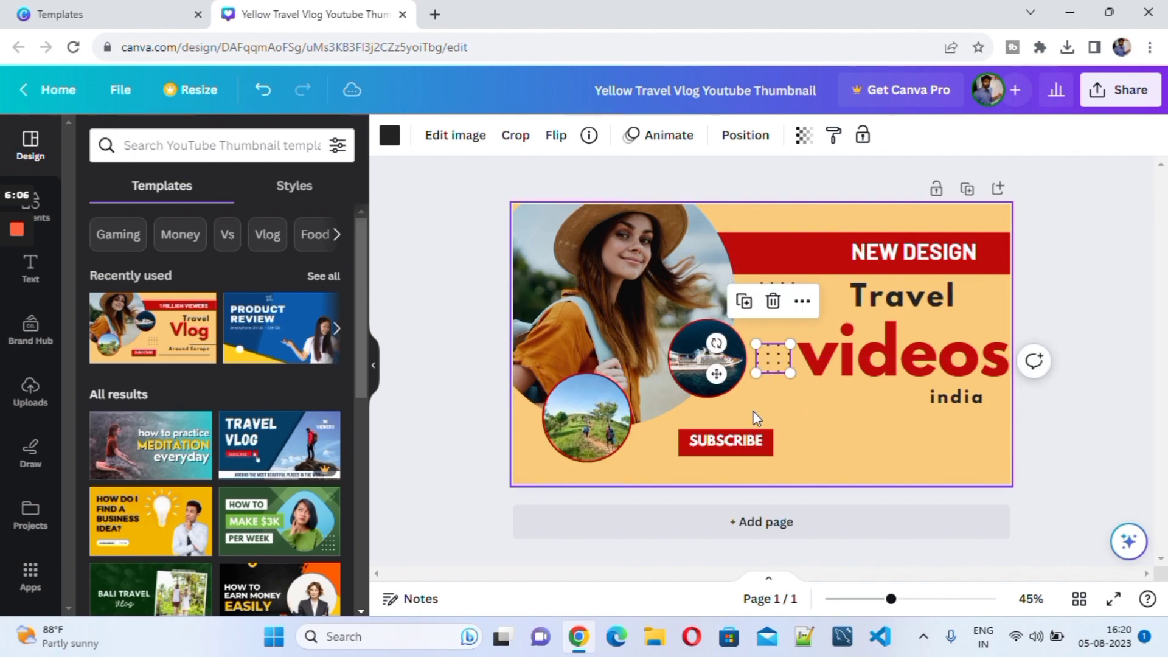
# Move the red SUBSCRIBE label below the "india" text
pyautogui.click(736, 444)
pyautogui.moveTo(735, 444); pyautogui.dragTo(926, 447)
pyautogui.moveTo(716, 438); pyautogui.dragTo(930, 429)
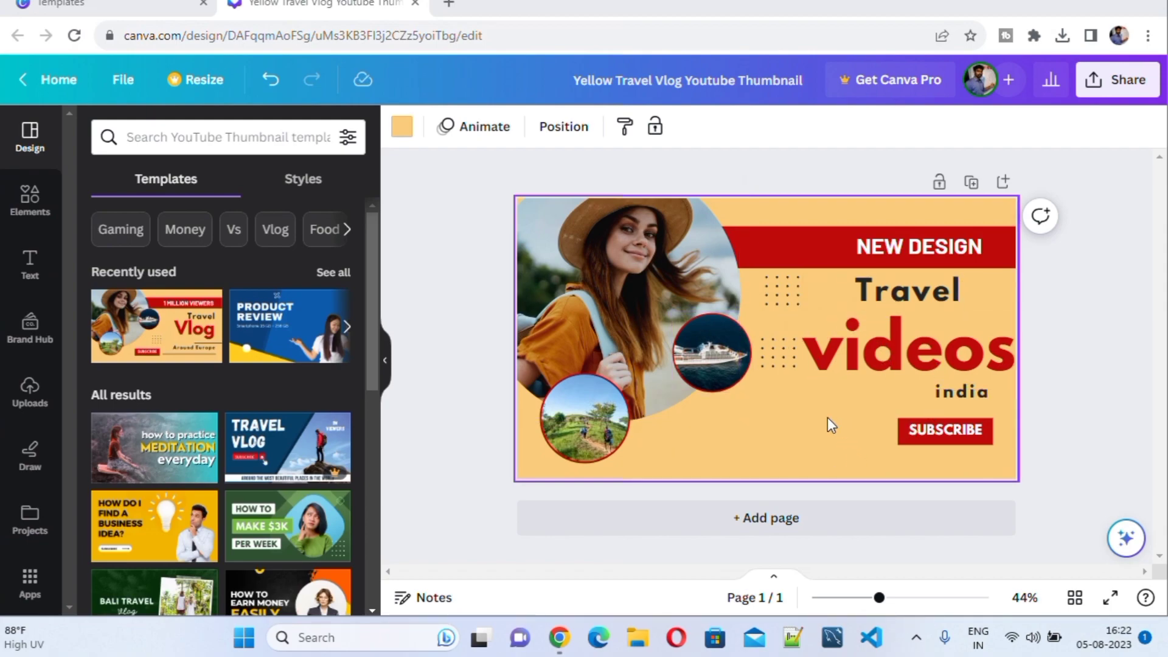
# Add a heading reading "new" and place it in the empty area beside the SUBSCRIBE label
pyautogui.click(30, 275)
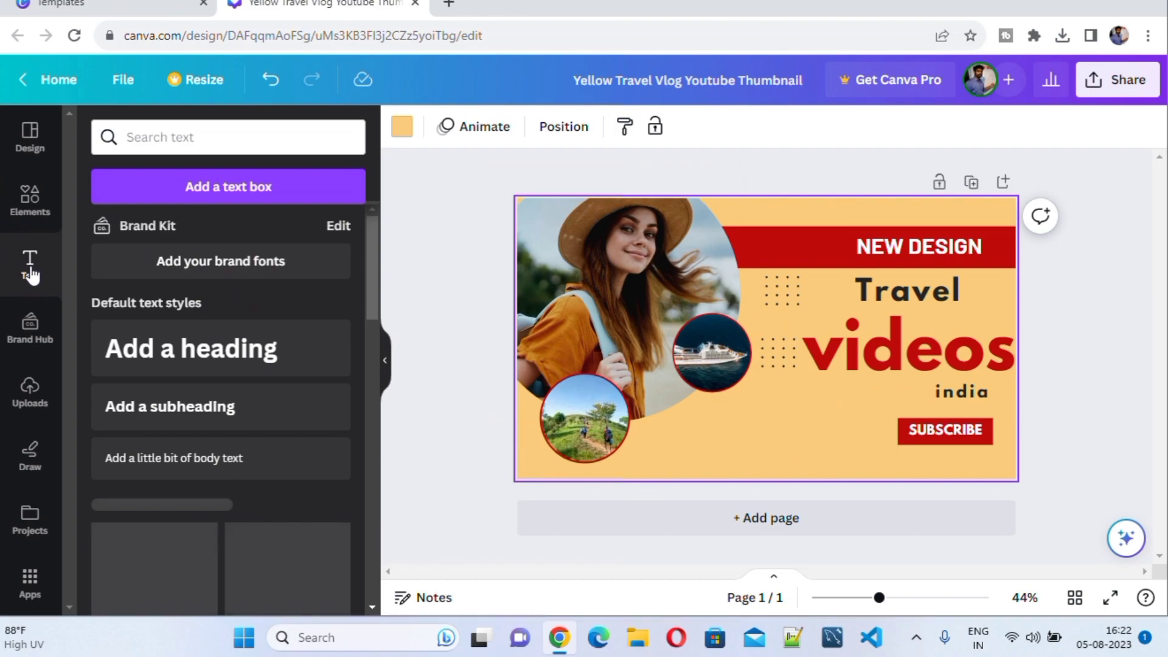
pyautogui.press('Escape')
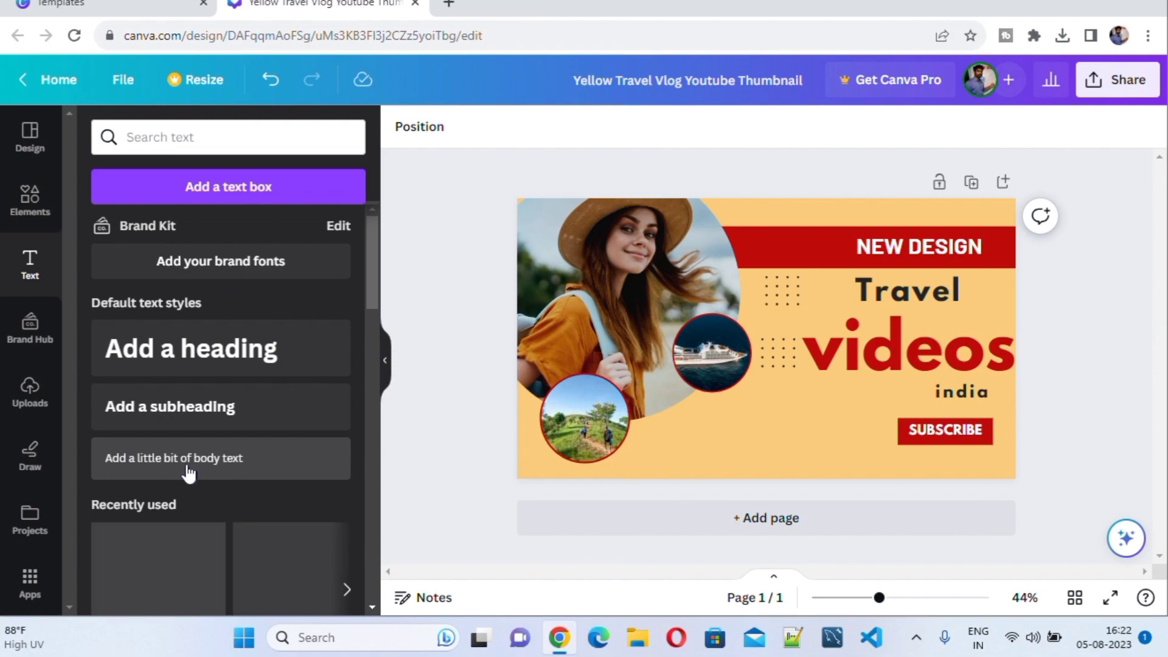
pyautogui.click(217, 356)
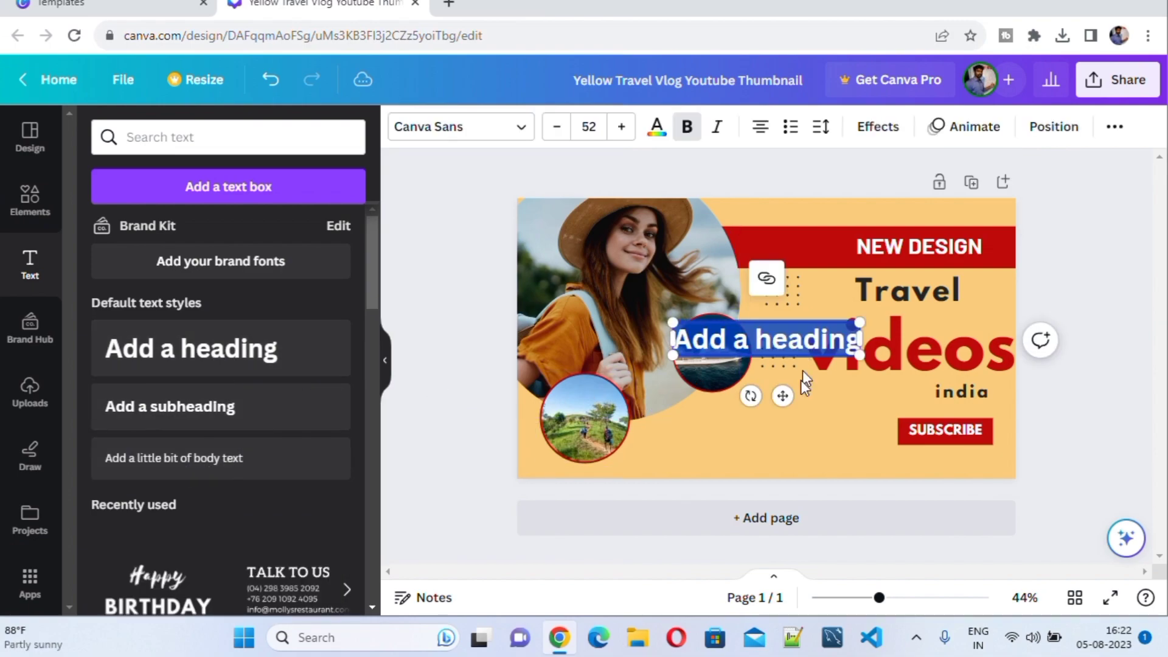
pyautogui.moveTo(783, 397); pyautogui.dragTo(800, 482)
pyautogui.moveTo(875, 428); pyautogui.dragTo(688, 426)
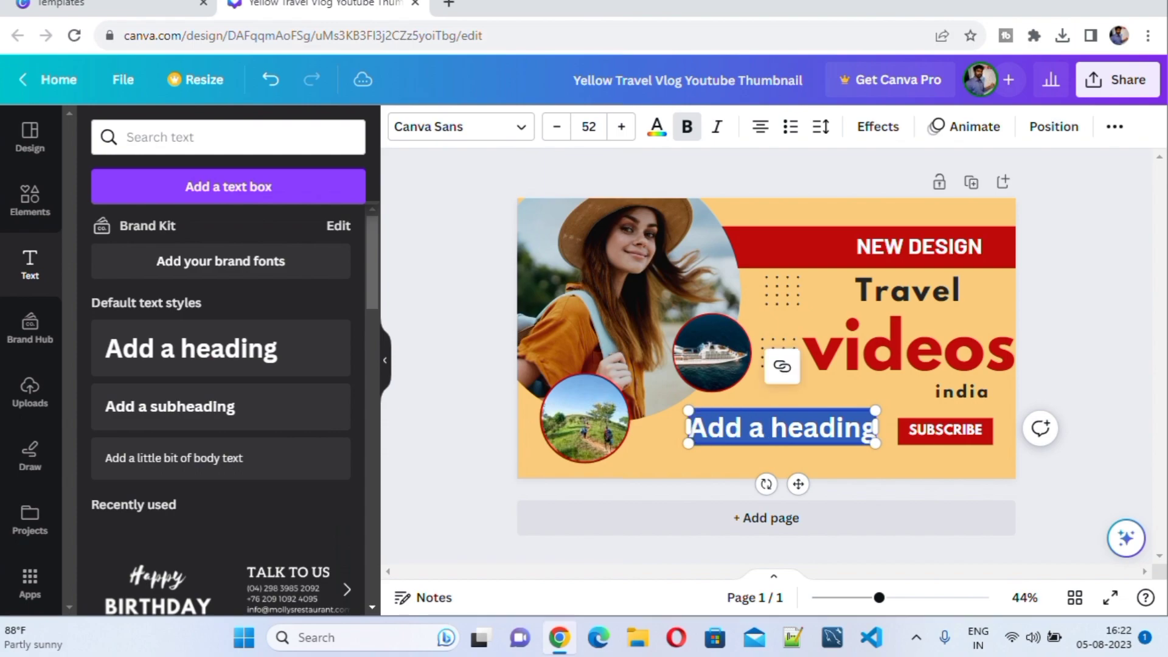
pyautogui.write('new')
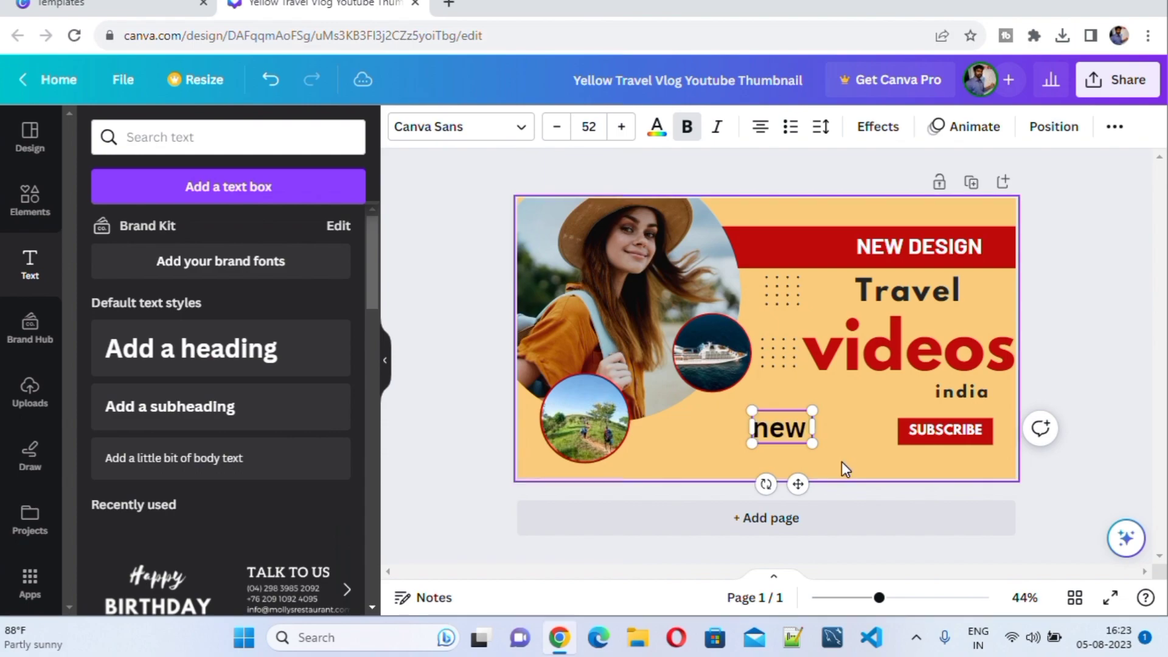
pyautogui.click(846, 453)
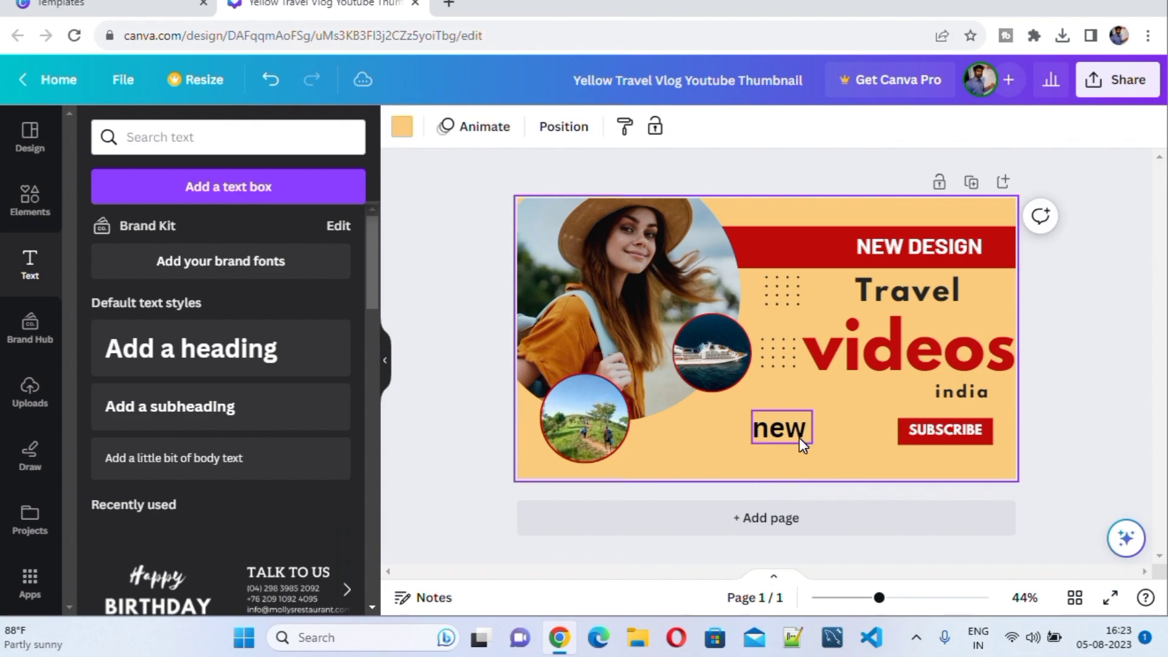
pyautogui.moveTo(798, 437); pyautogui.dragTo(774, 430)
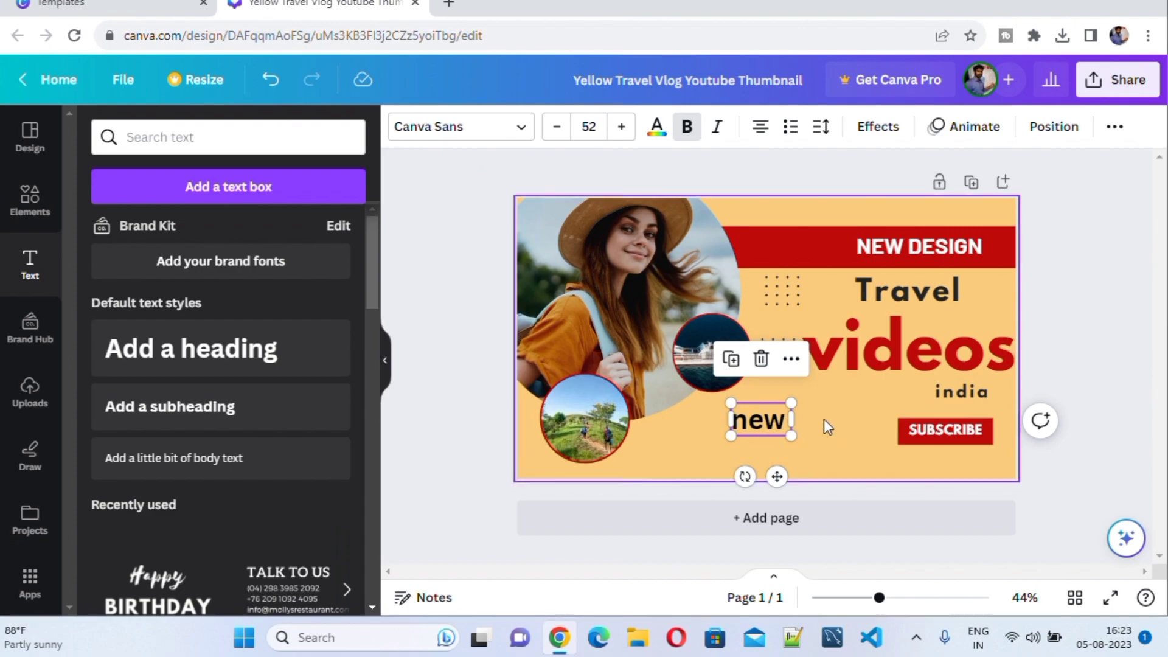
# Enlarge the "new" text to size 72 and set its font to League Spartan
pyautogui.moveTo(791, 439); pyautogui.dragTo(813, 448)
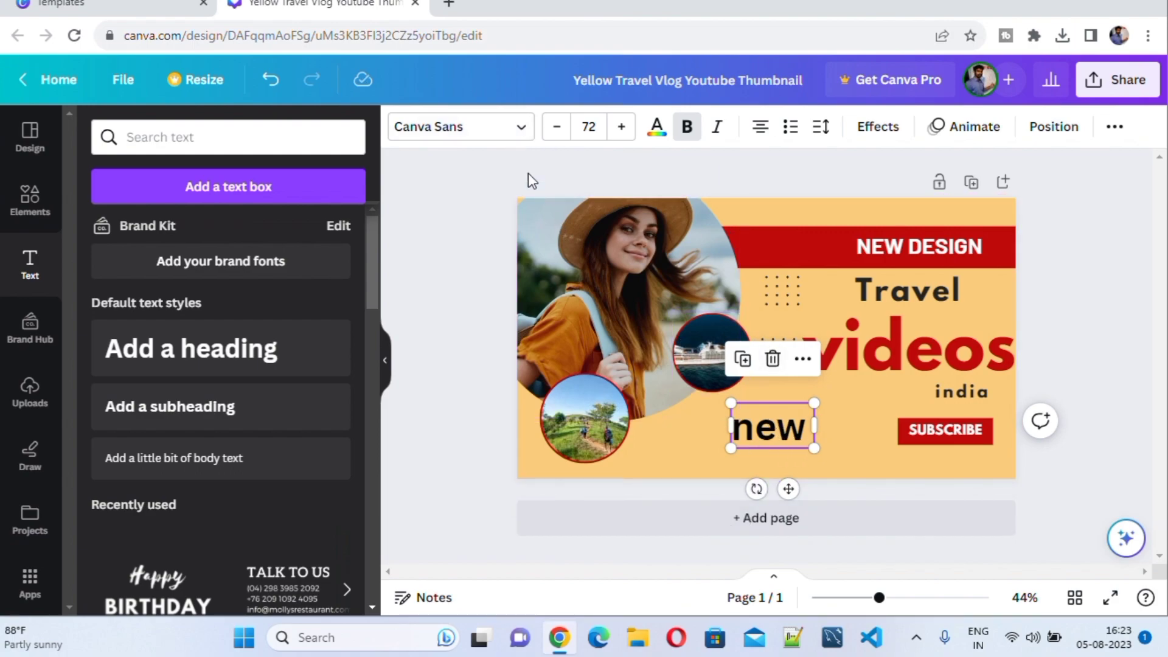
pyautogui.click(516, 134)
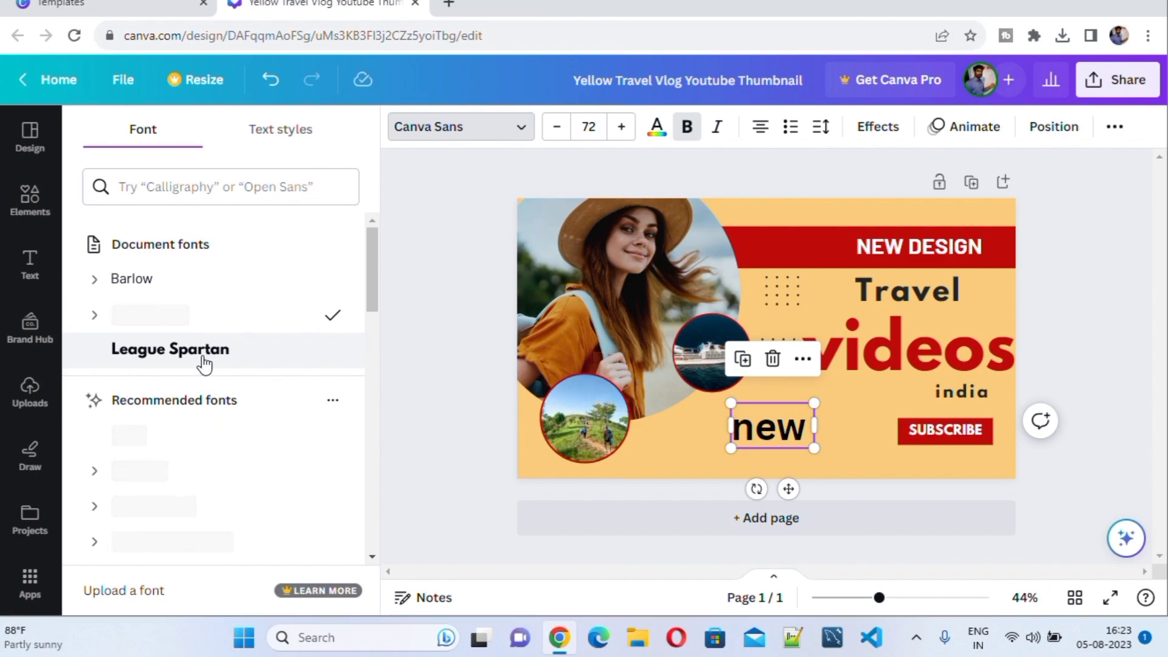
pyautogui.click(205, 359)
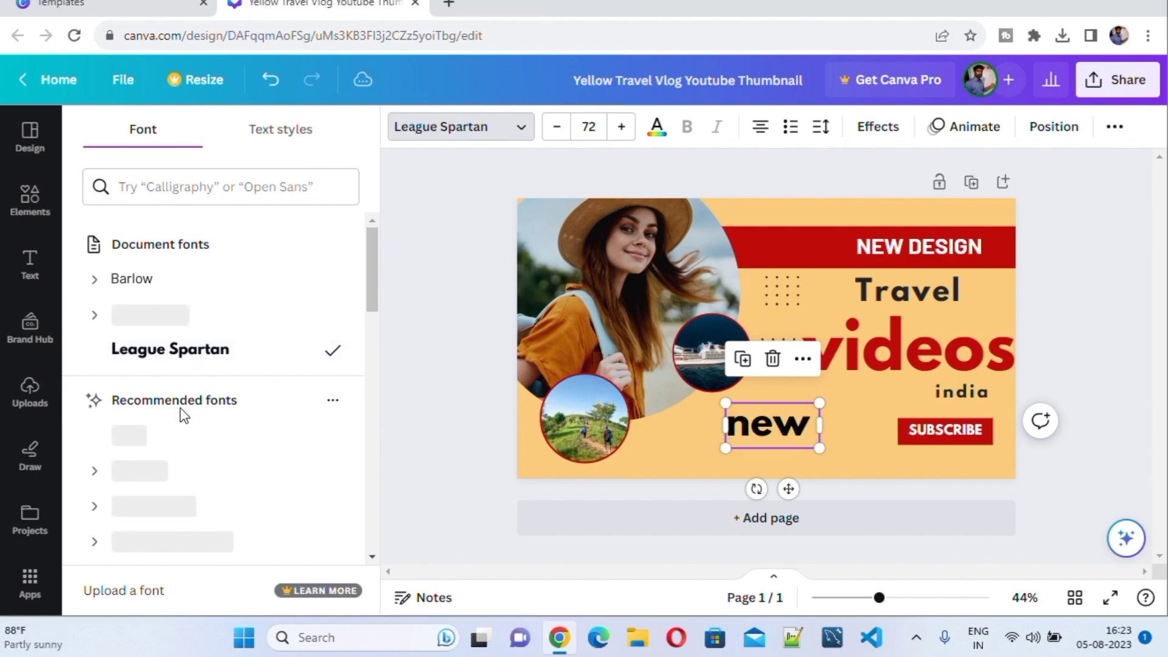
pyautogui.scroll(-2, 190, 409)
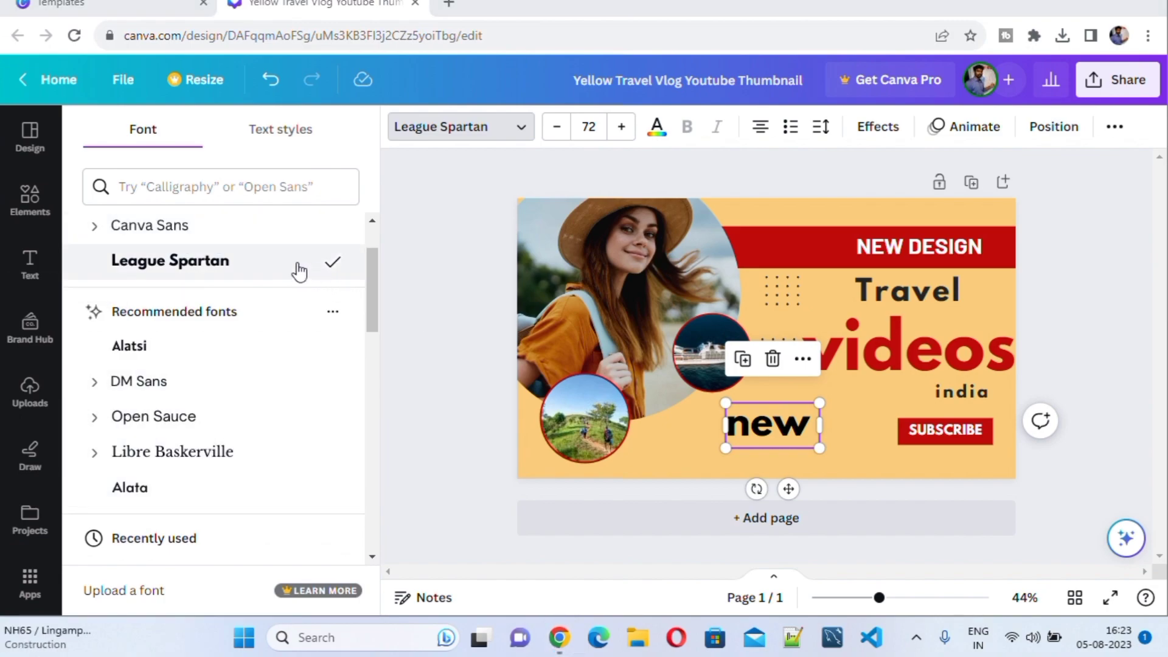
pyautogui.click(212, 388)
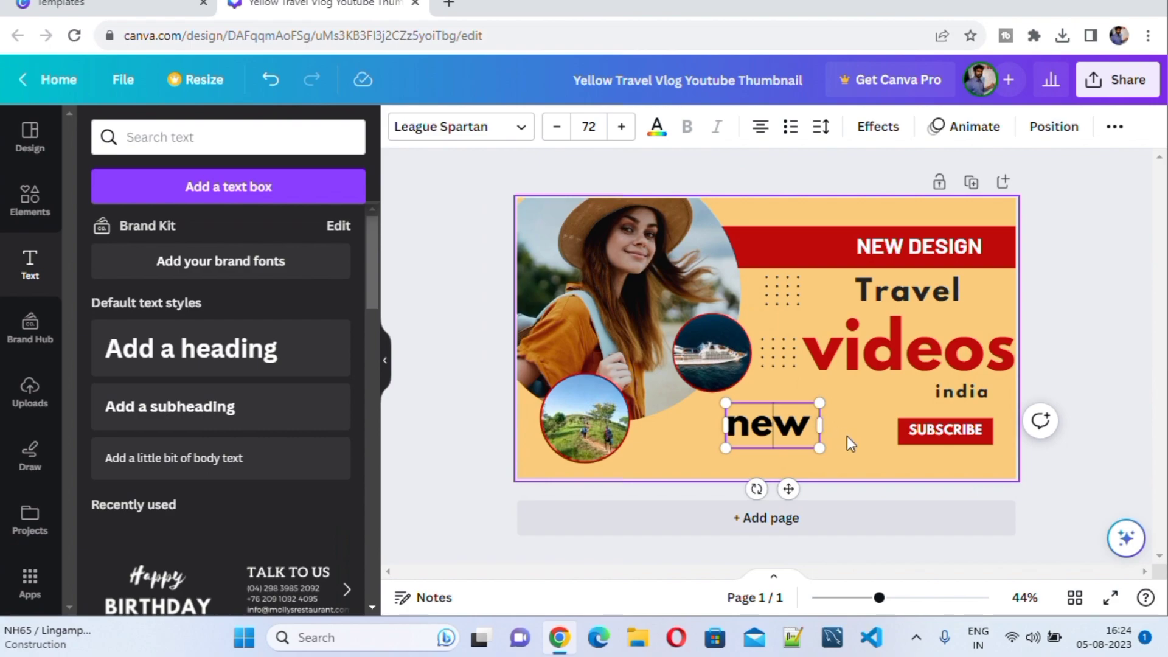
pyautogui.click(828, 436)
# Try several blue shades on the "new" text and settle on the dark blue default color
pyautogui.click(809, 432)
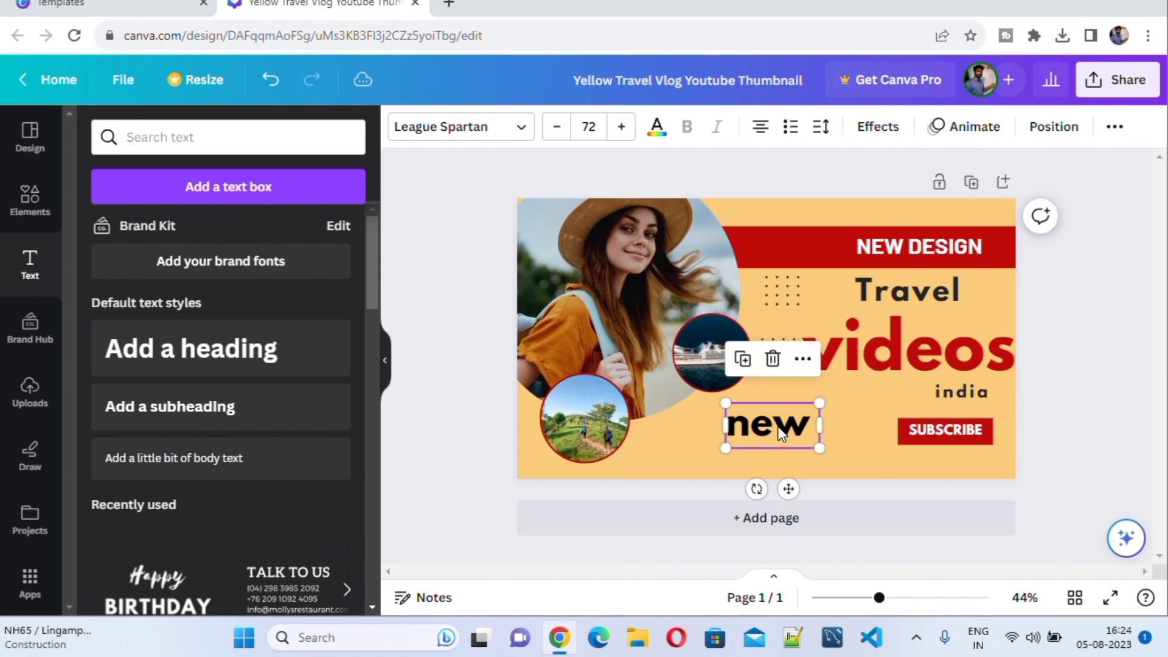
pyautogui.click(656, 134)
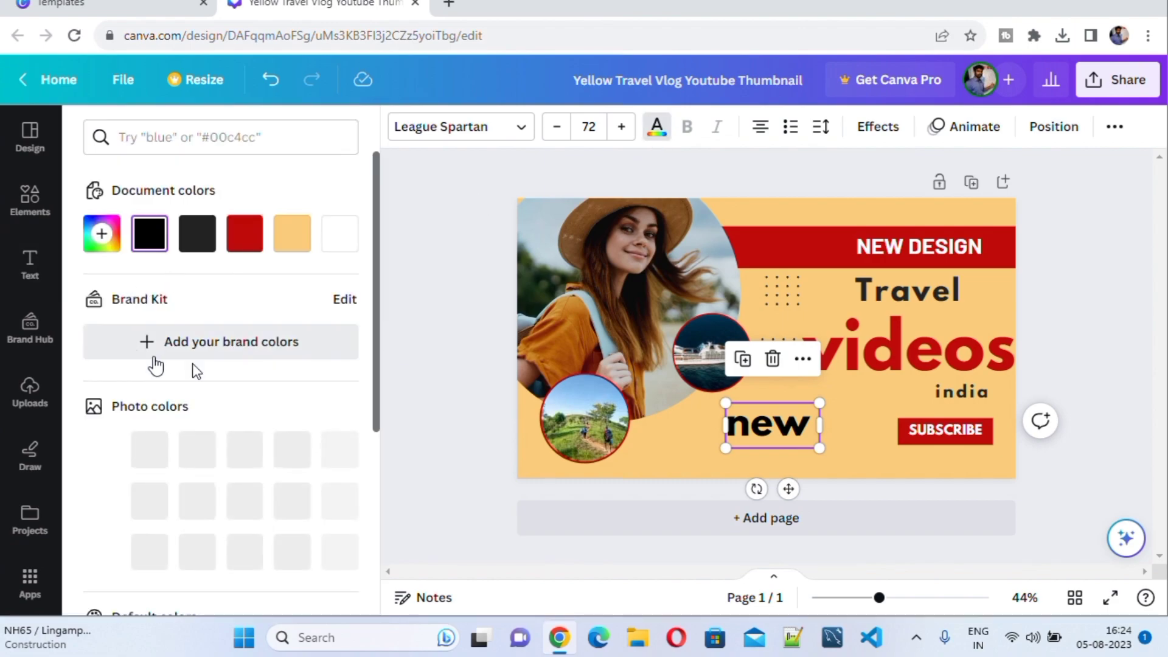
pyautogui.scroll(-5, 222, 370)
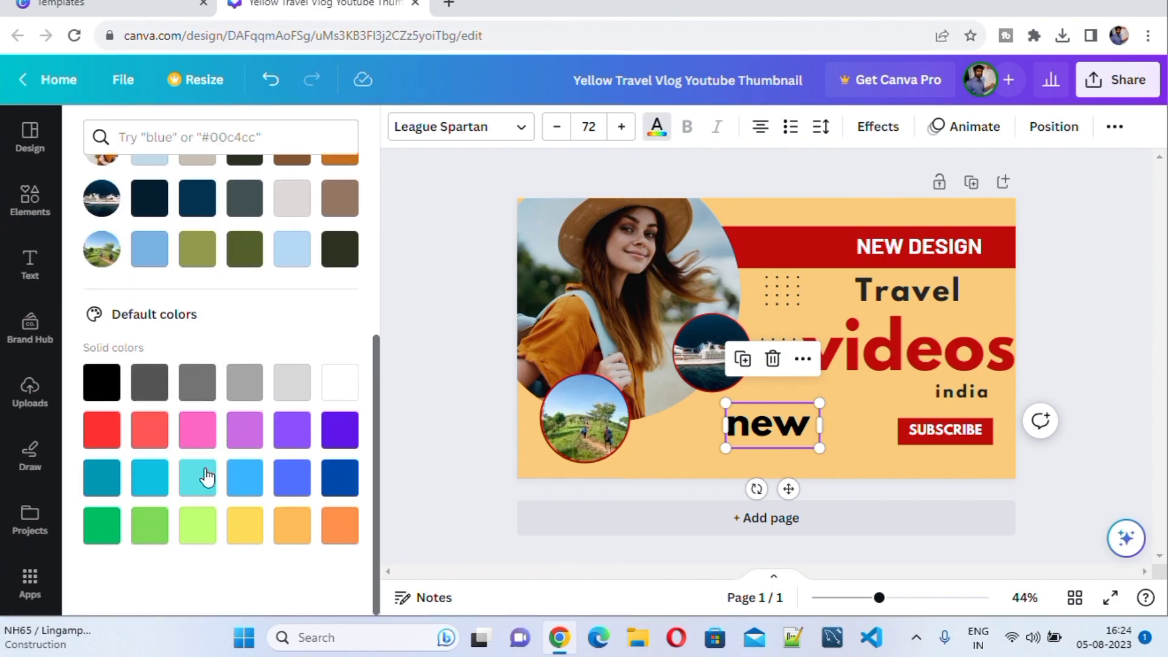
pyautogui.click(207, 479)
pyautogui.click(243, 481)
pyautogui.click(303, 486)
pyautogui.click(356, 485)
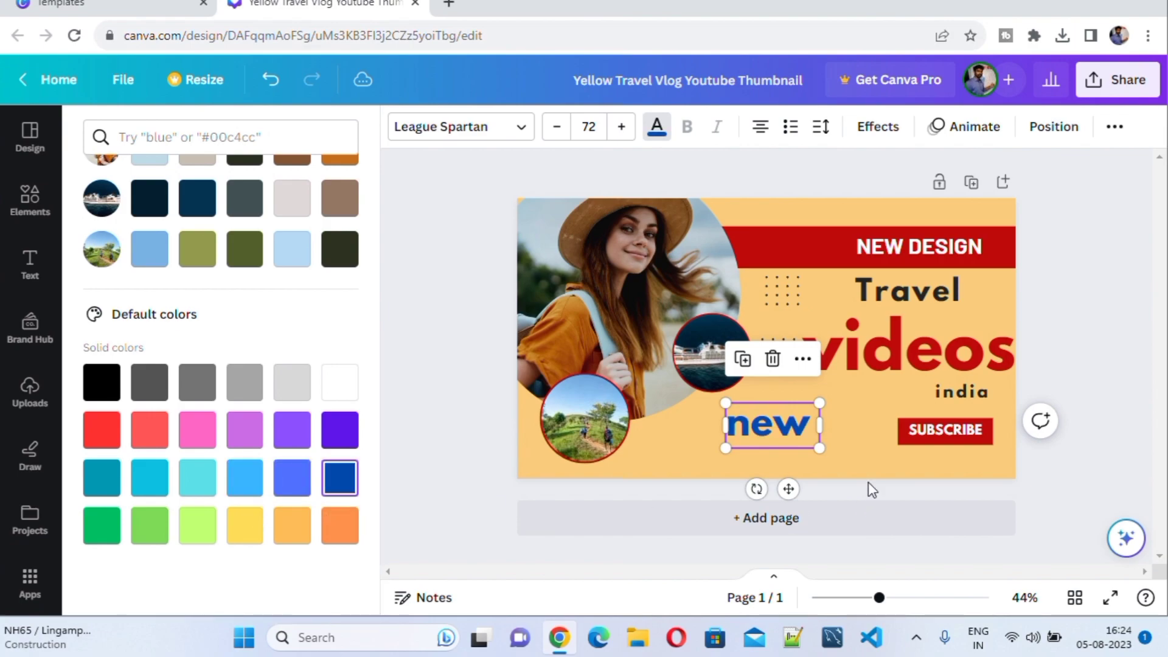
pyautogui.click(873, 419)
# Try the Lift, Outline, Neon and Glitch effects on the "new" text
pyautogui.click(762, 429)
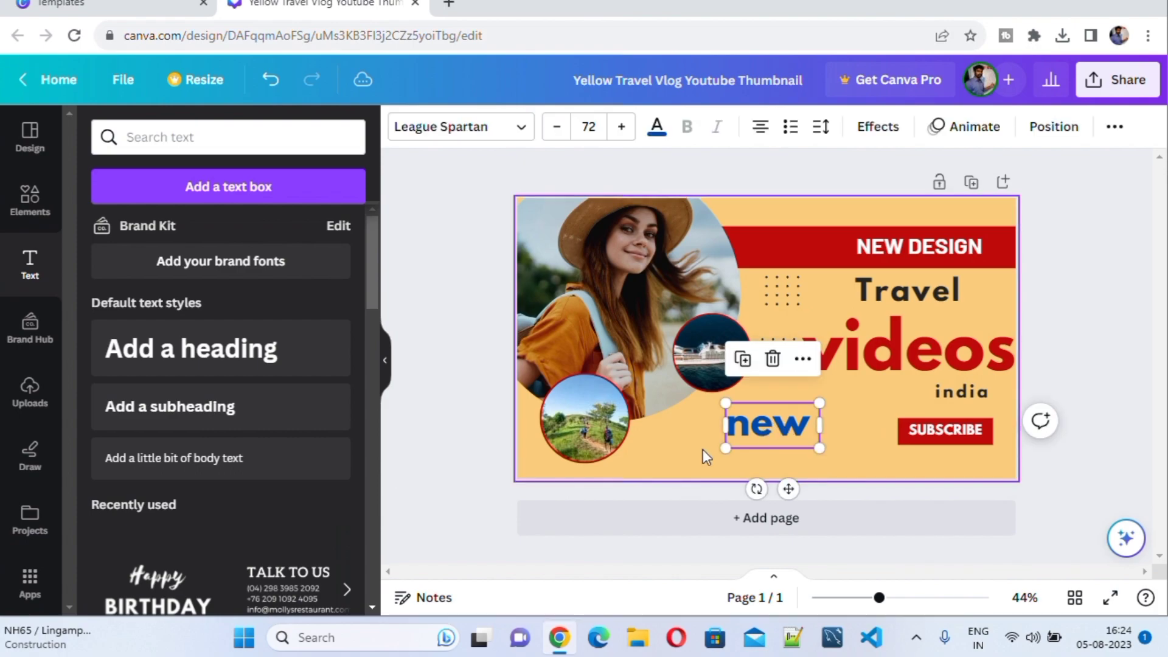
pyautogui.click(878, 126)
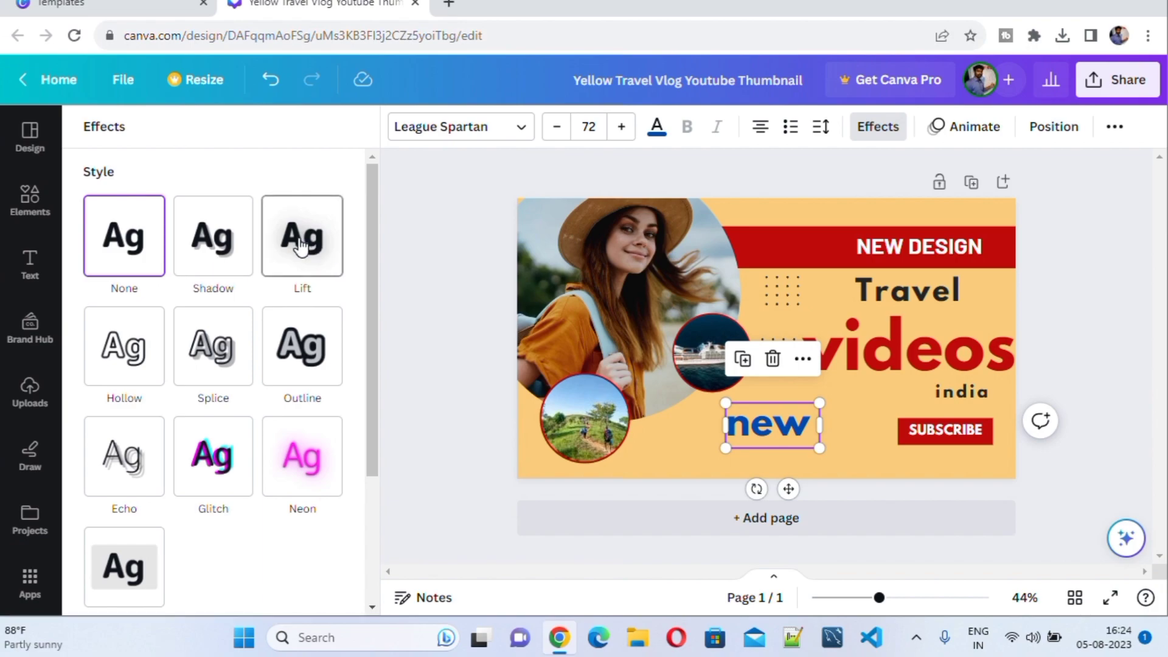
pyautogui.click(301, 248)
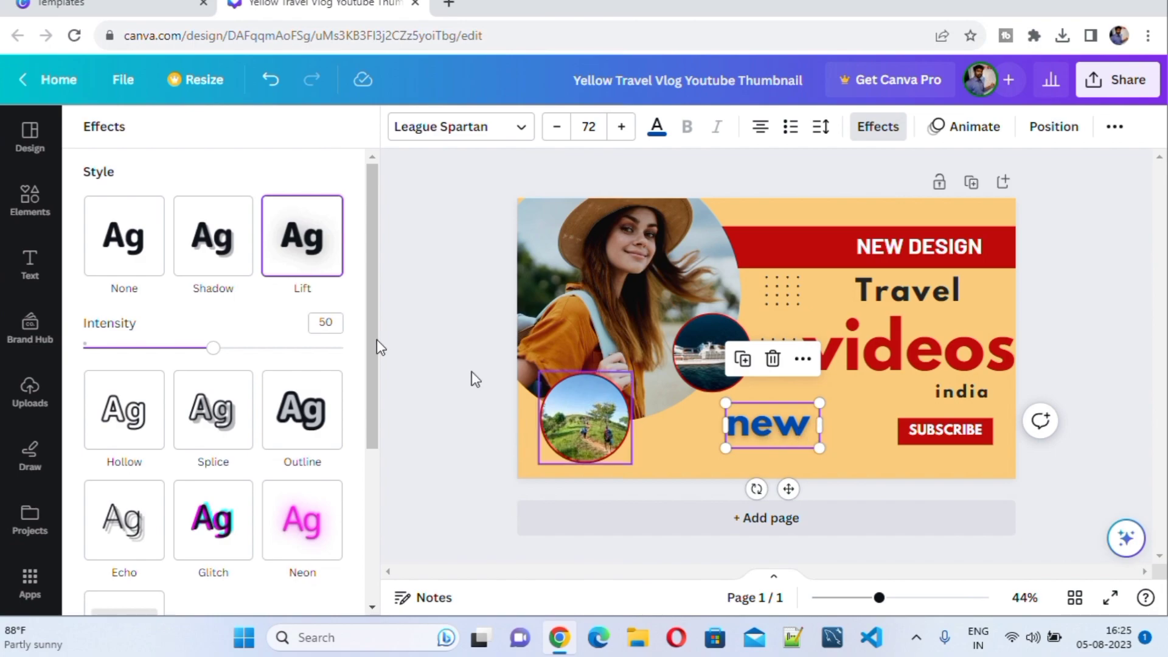
pyautogui.click(323, 437)
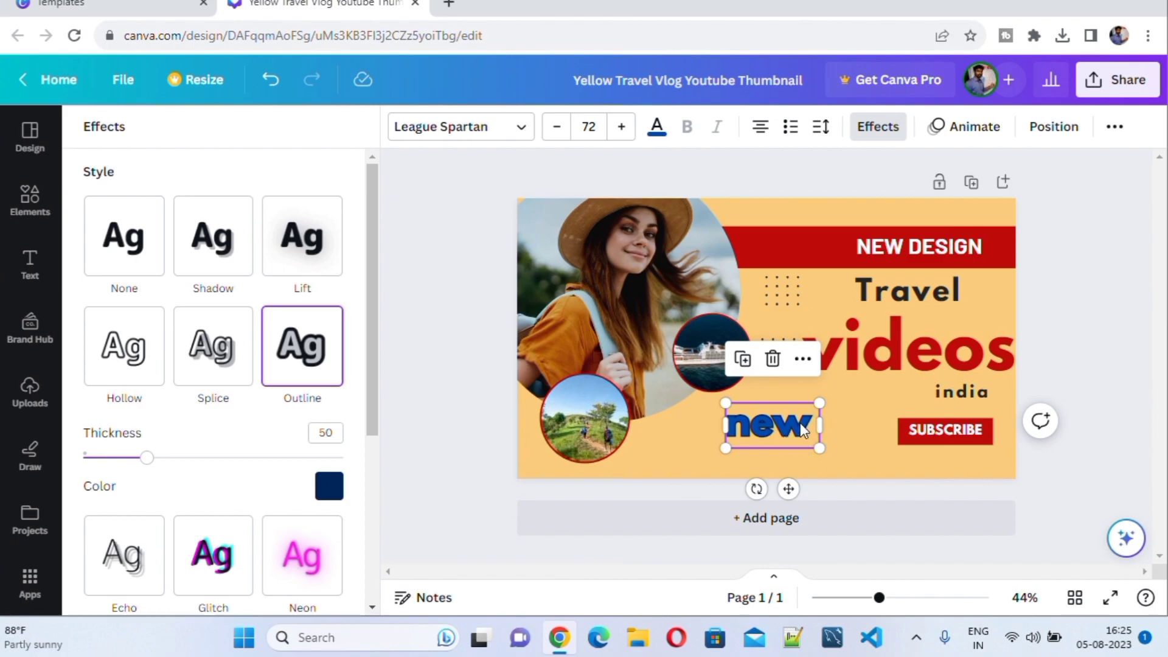
pyautogui.scroll(-3, 329, 408)
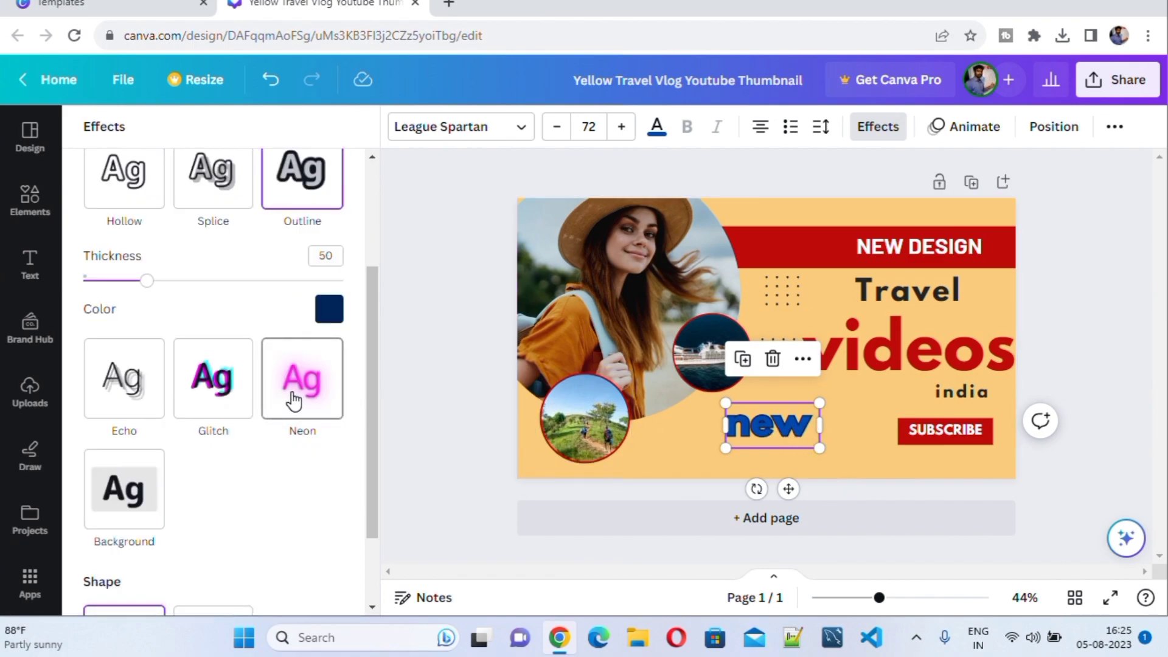
pyautogui.click(294, 402)
pyautogui.click(224, 311)
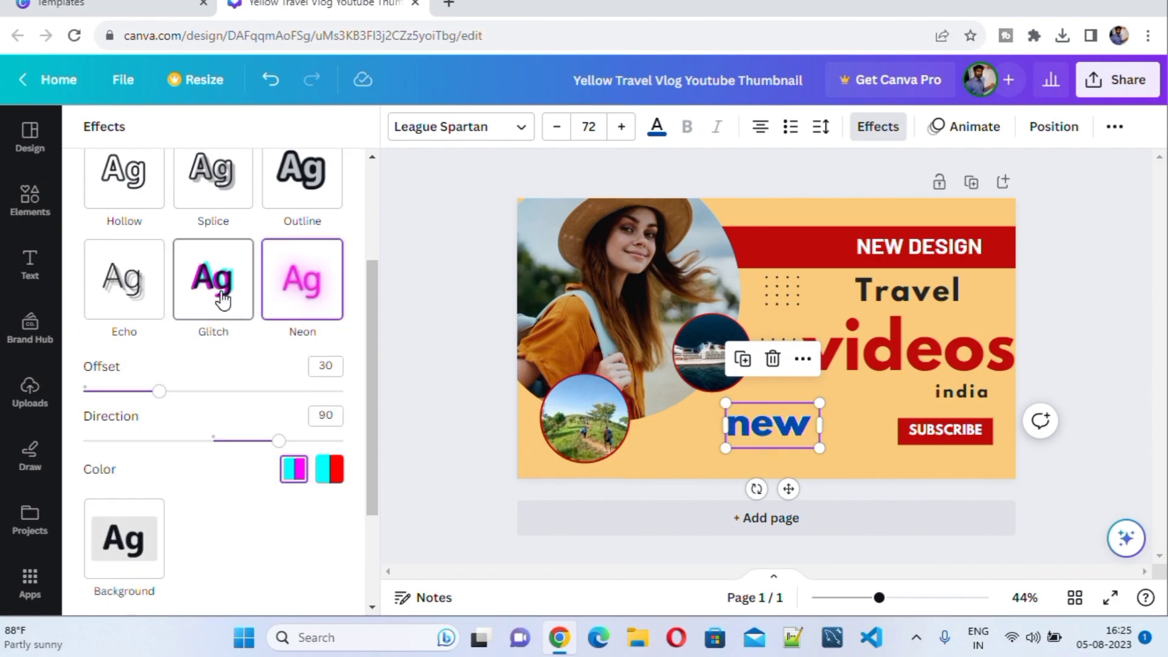
# Try the Background effect on the "new" text with roundness 41 and spread 47
pyautogui.click(124, 521)
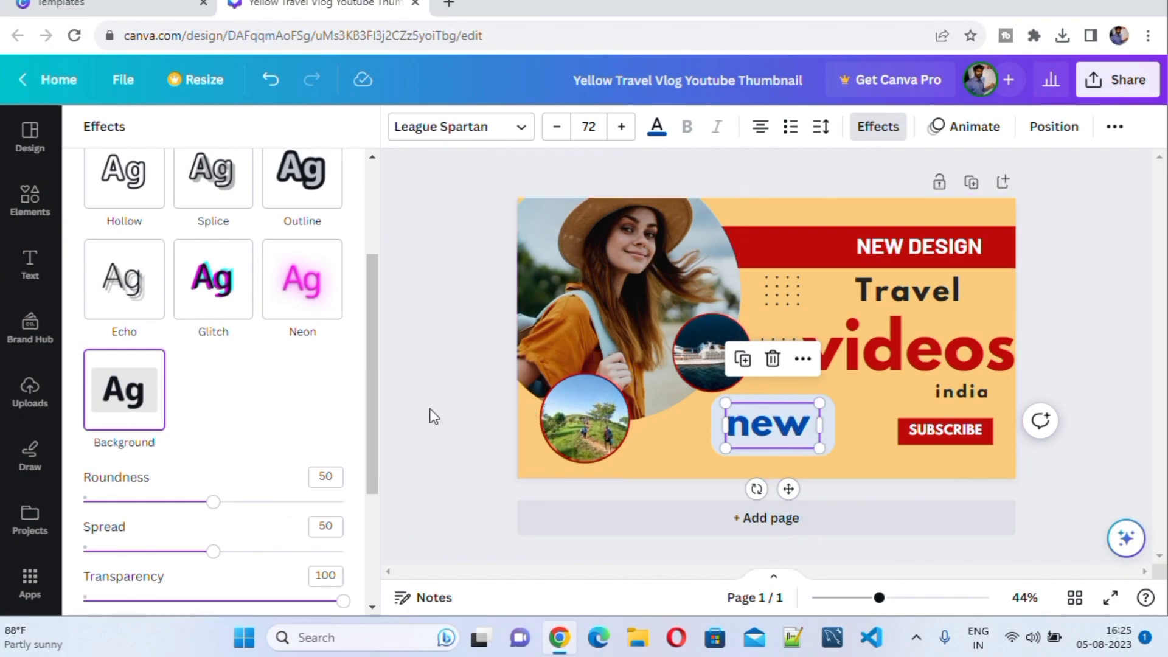
pyautogui.scroll(-3, 297, 431)
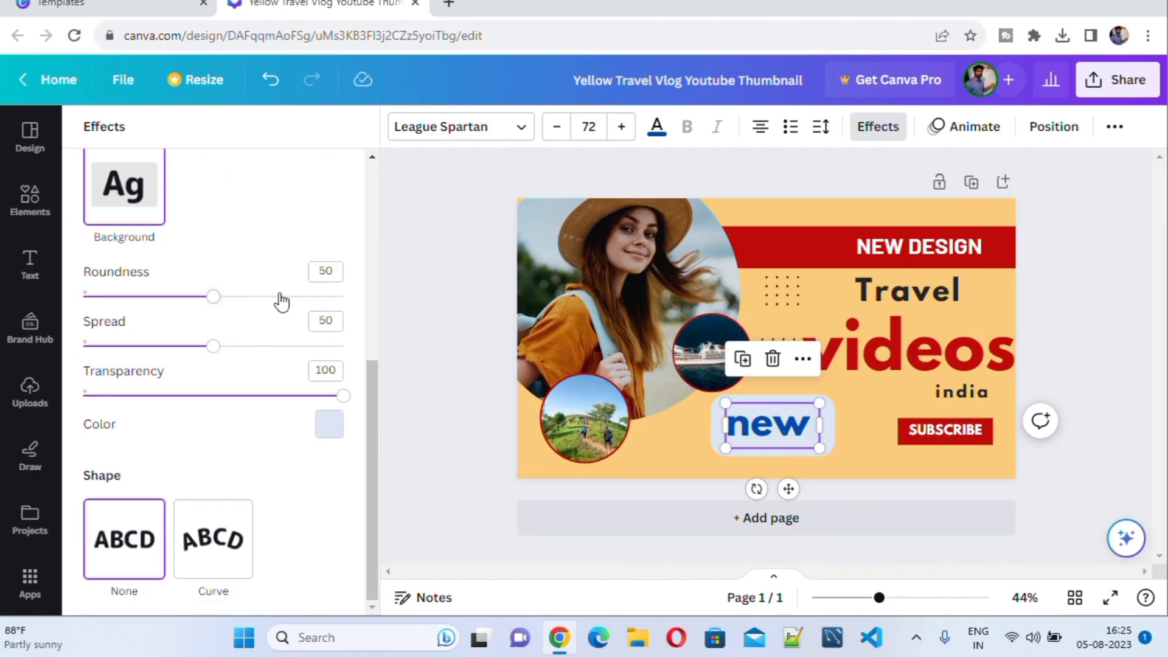
pyautogui.moveTo(214, 298)
pyautogui.mouseDown()
pyautogui.moveTo(255, 305)
pyautogui.moveTo(192, 304)
pyautogui.mouseUp()
pyautogui.moveTo(212, 347)
pyautogui.mouseDown()
pyautogui.moveTo(318, 346)
pyautogui.moveTo(213, 346)
pyautogui.mouseUp()
pyautogui.moveTo(135, 351); pyautogui.dragTo(207, 358)
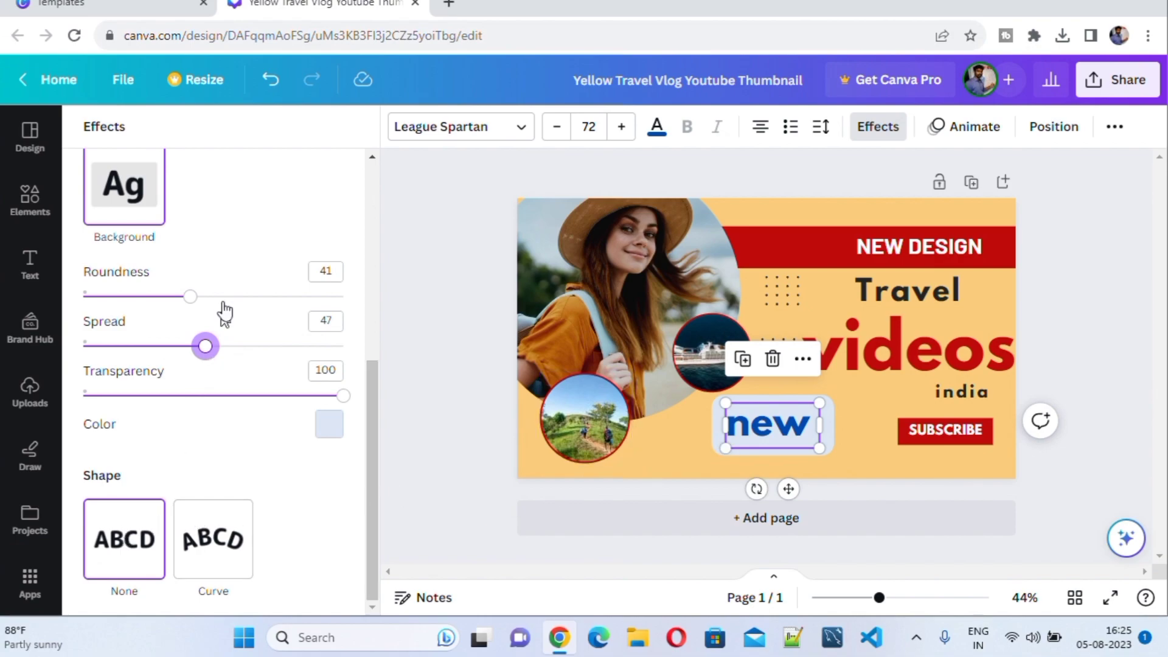
# Apply the Neon effect to the "new" text at intensity 50
pyautogui.scroll(5, 222, 340)
pyautogui.click(297, 311)
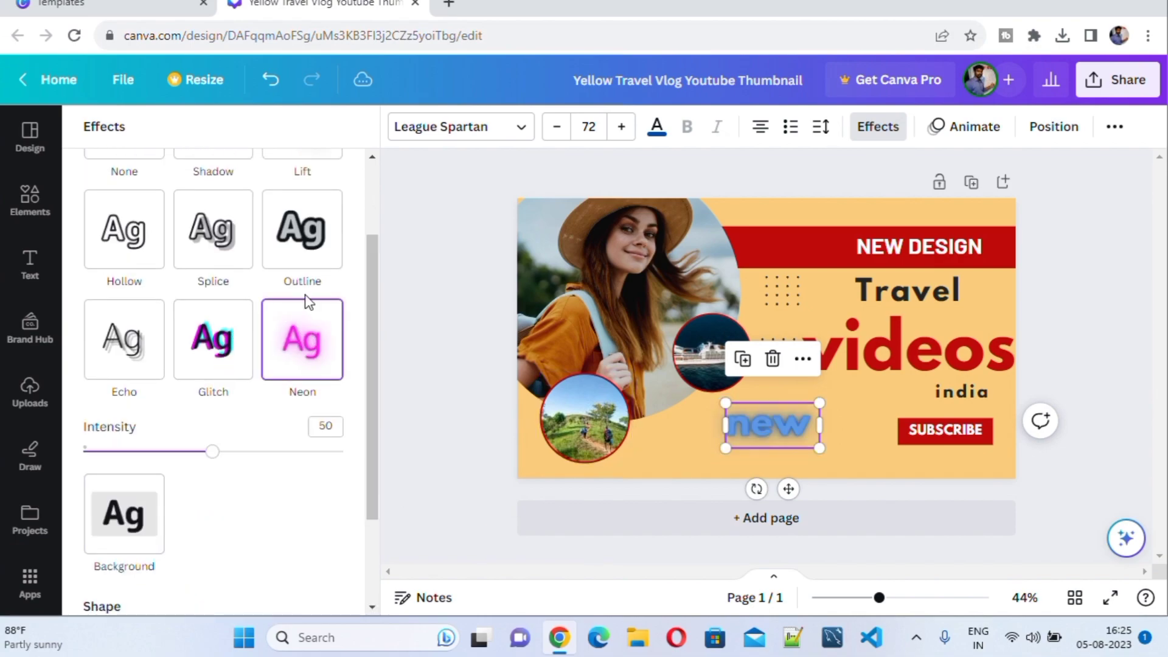
# Apply the Outline effect to the "new" text and try the Curve shape on it
pyautogui.click(304, 255)
pyautogui.scroll(-3, 183, 426)
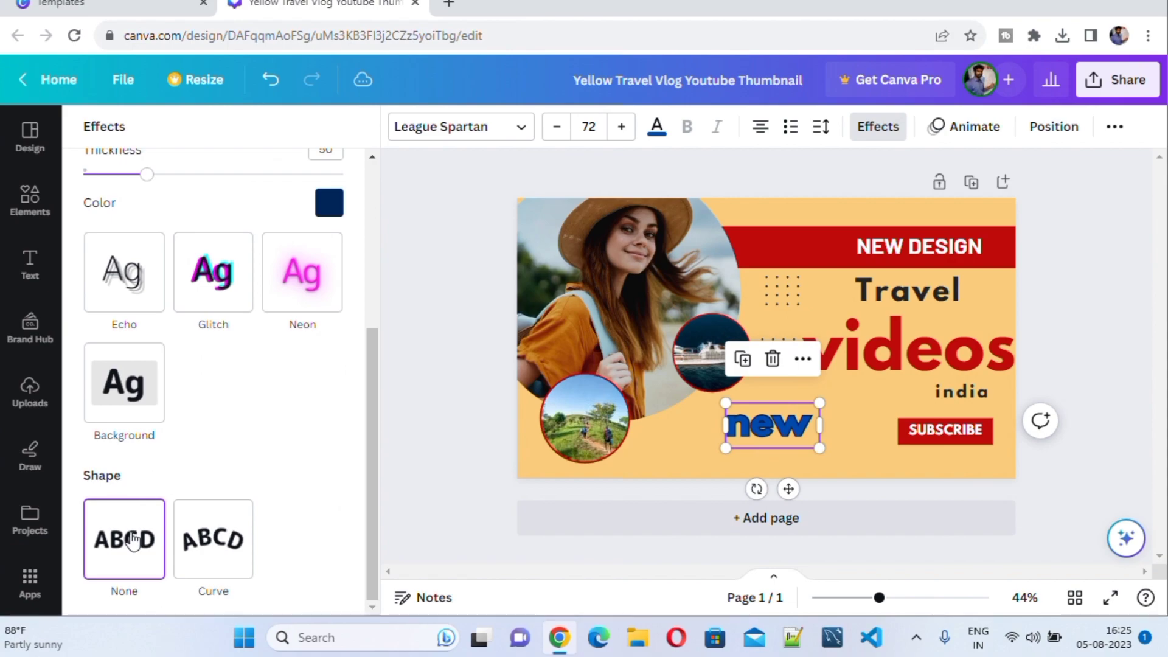
pyautogui.click(233, 555)
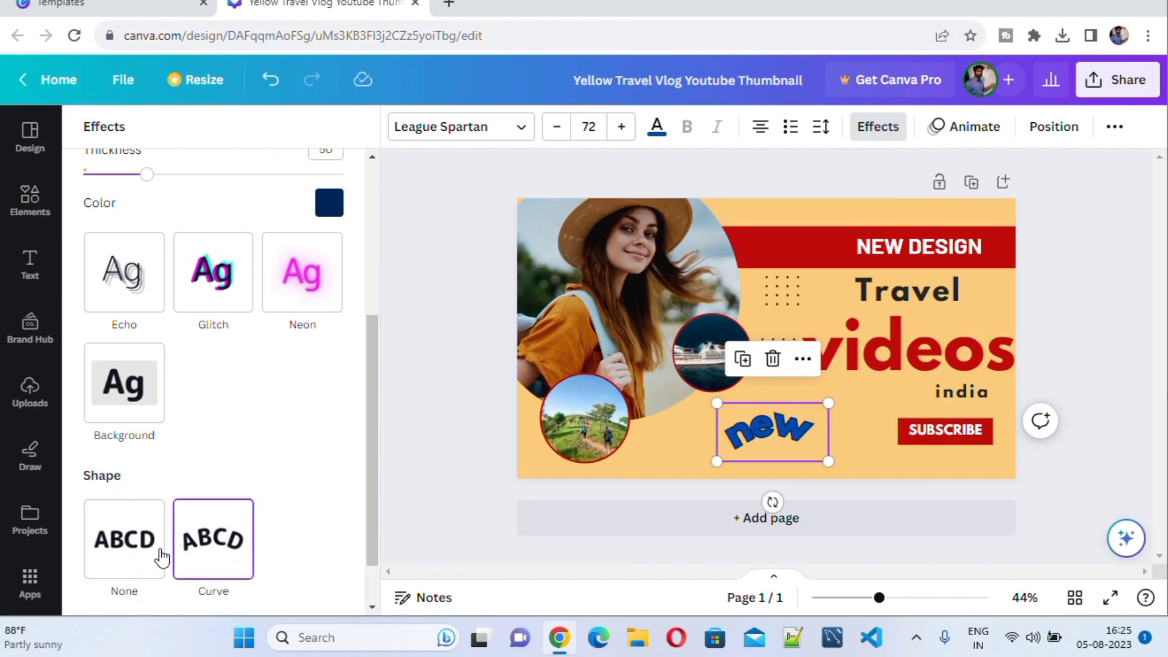
# Set the "new" text's shape back to None after retrying Curve, and move the text closer to the lower circular photo
pyautogui.click(137, 551)
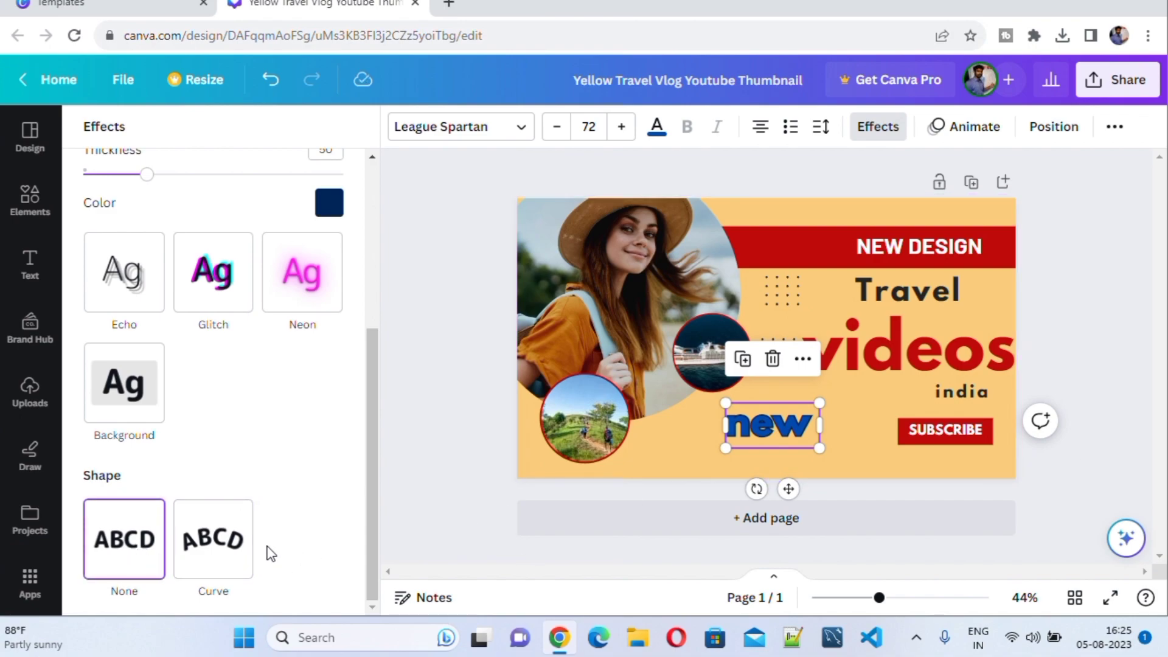
pyautogui.click(226, 535)
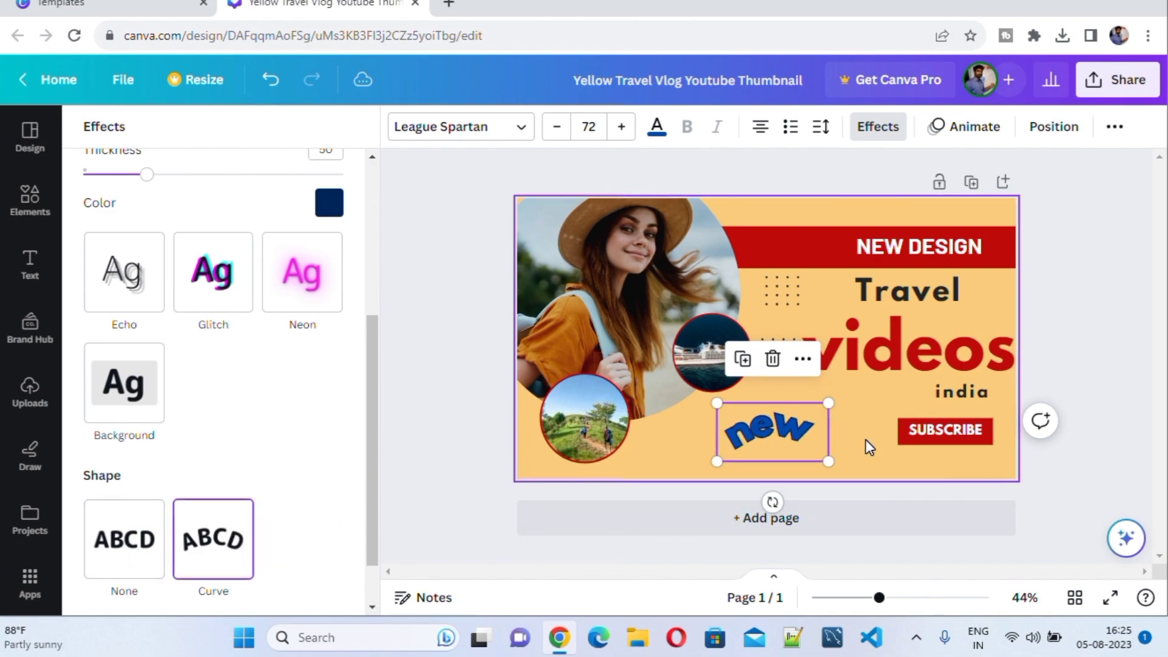
pyautogui.click(126, 544)
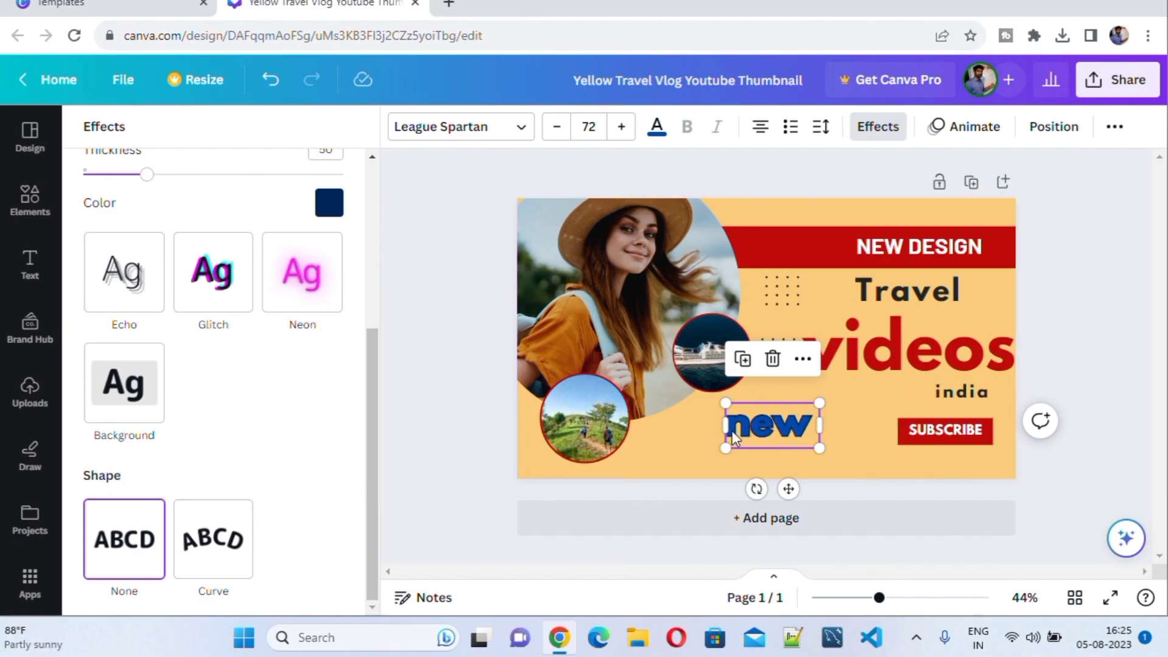
pyautogui.moveTo(734, 437); pyautogui.dragTo(681, 452)
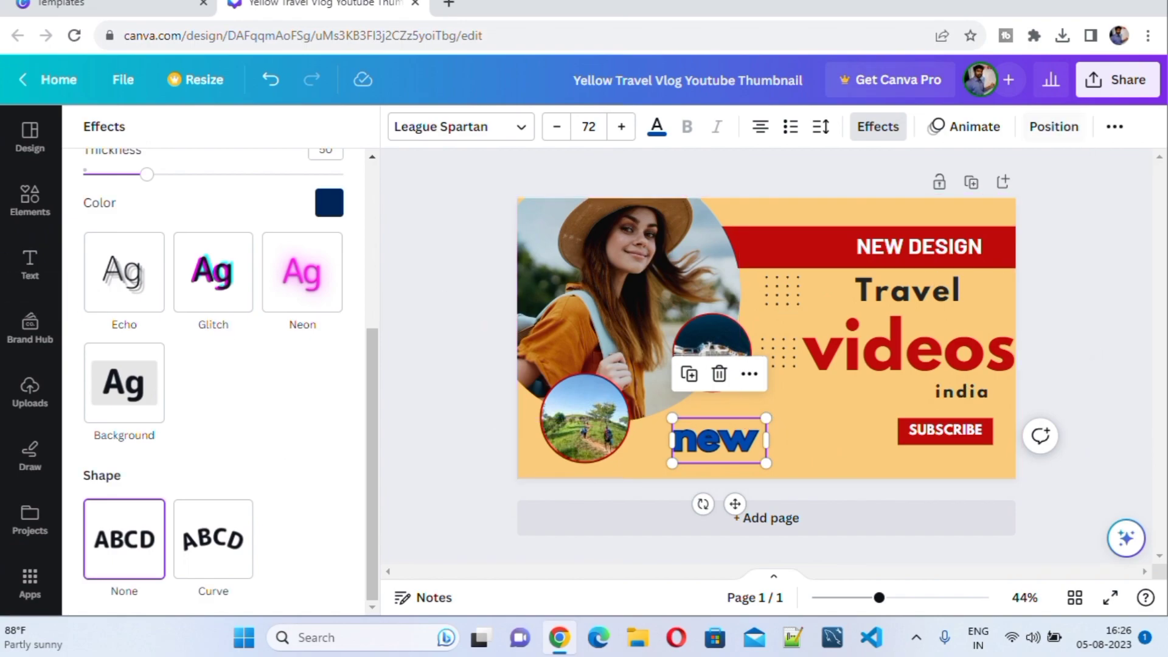
# Search Google for "telugu typing" in a new browser tab and open the Easy Telugu Typing website
pyautogui.click(448, 4)
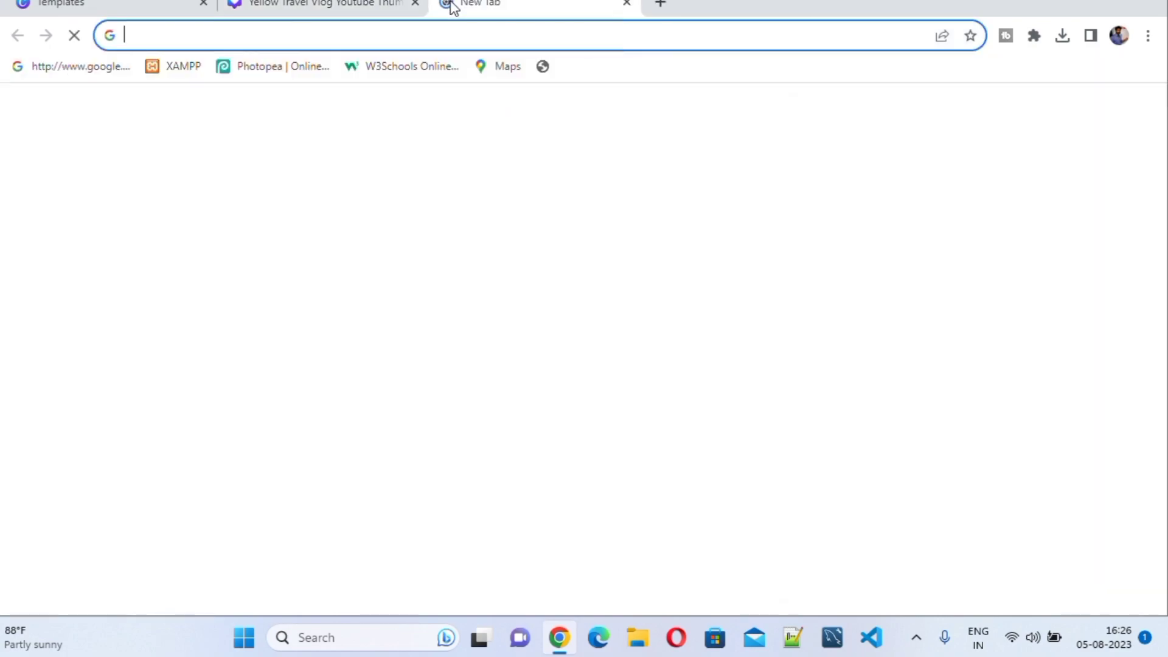
pyautogui.click(134, 35)
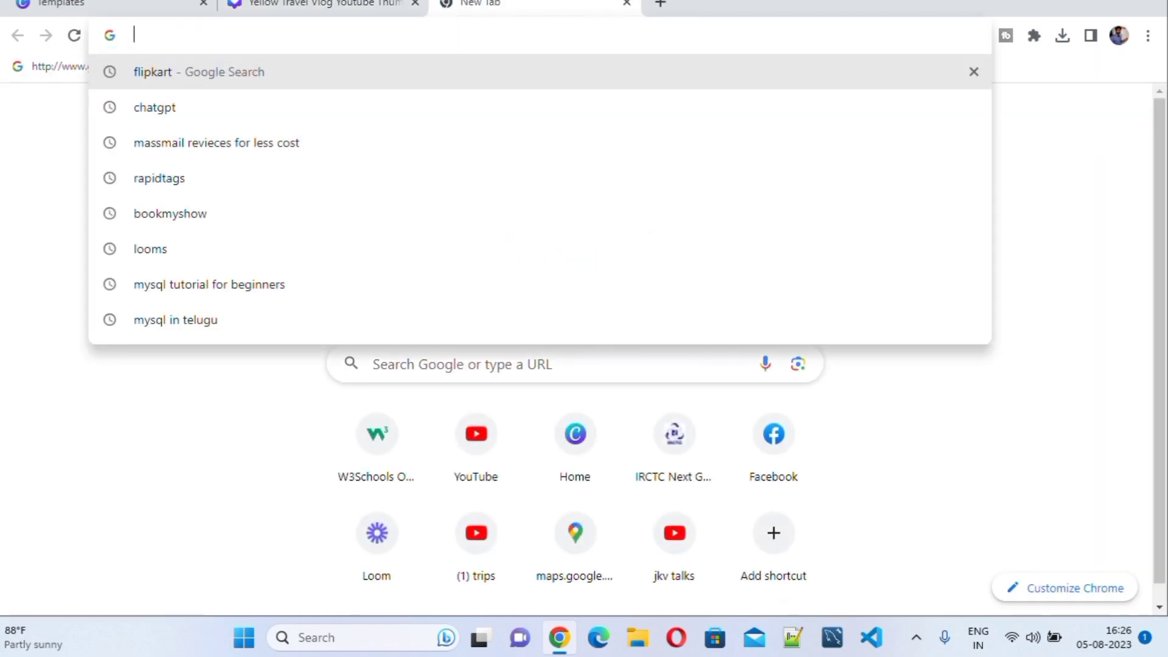
pyautogui.write('tel')
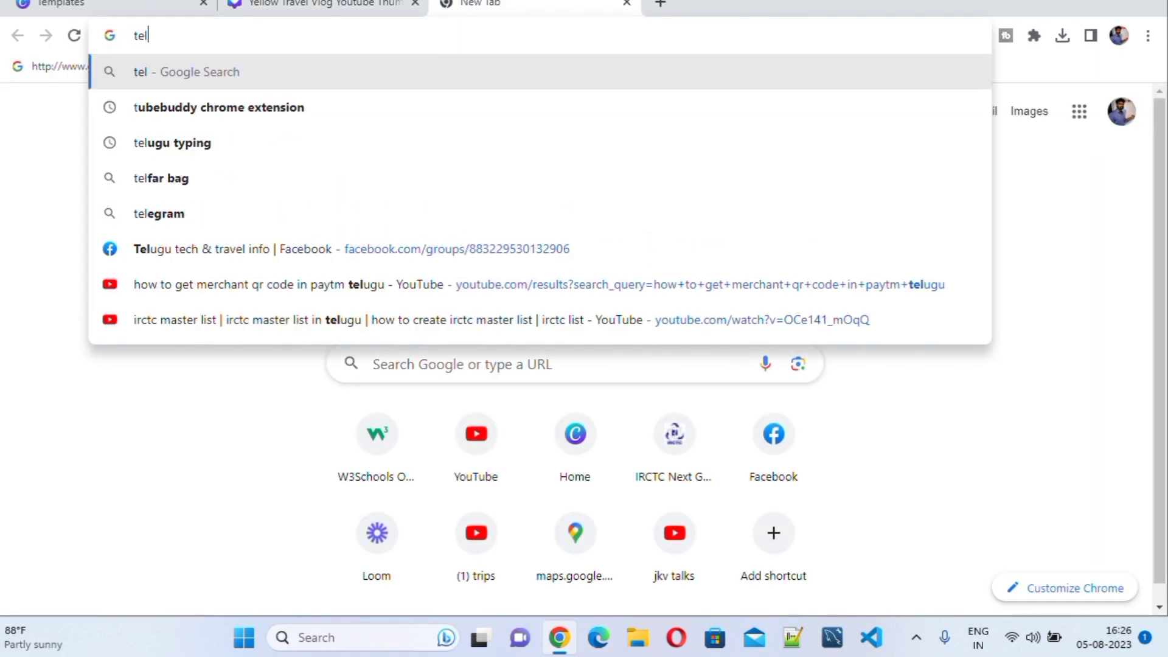
pyautogui.write('ugu')
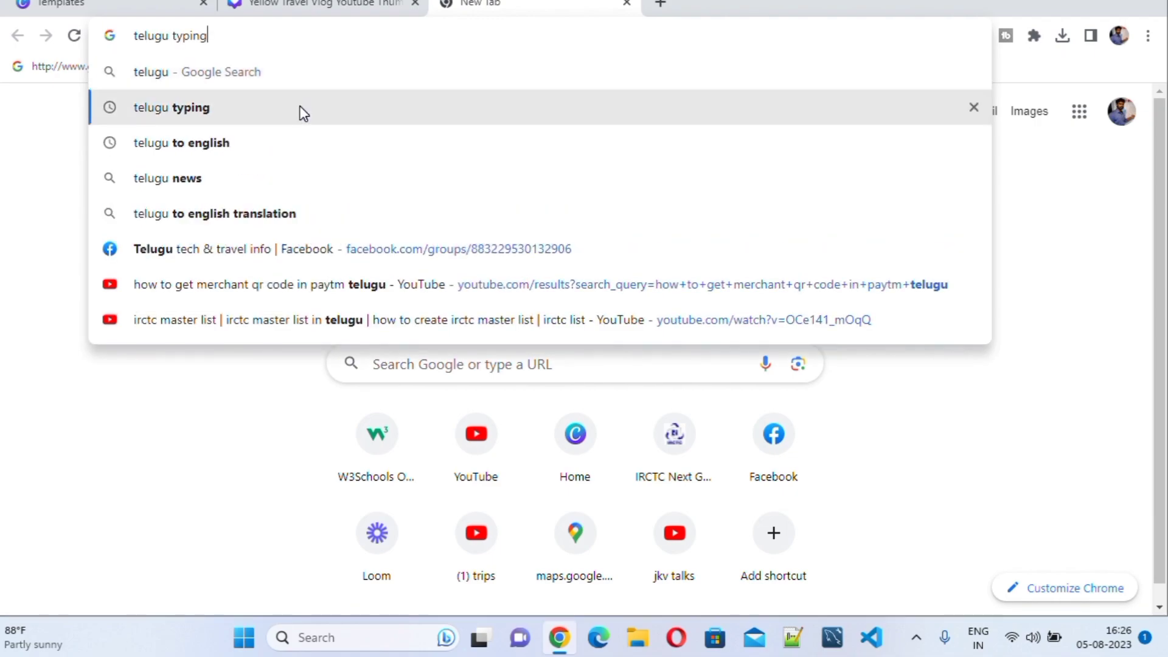
pyautogui.click(301, 111)
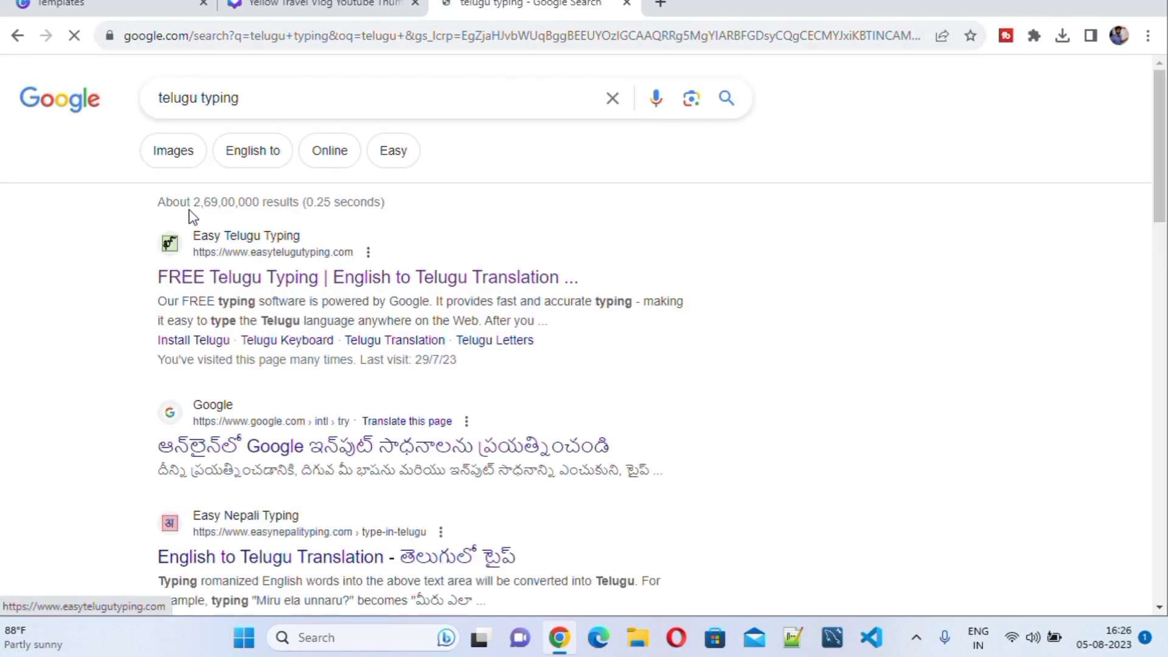
pyautogui.click(283, 283)
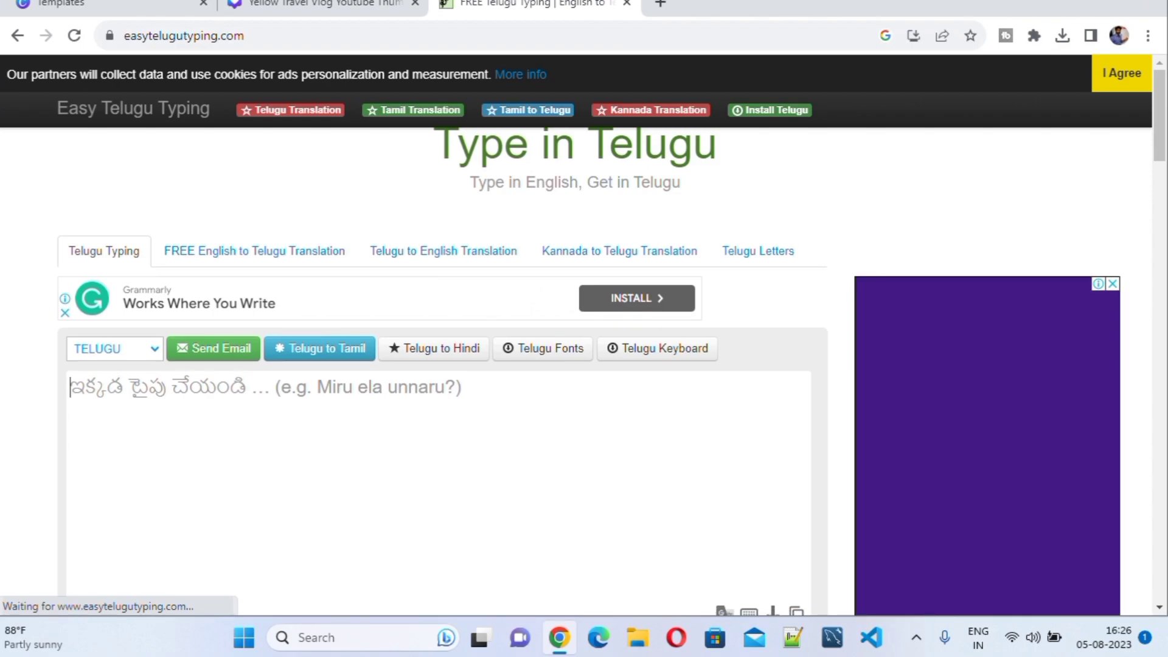
# Enter "telugu lo" in the Telugu typing box to produce "తెలుగులో" and copy the converted text
pyautogui.write('telugu lo')
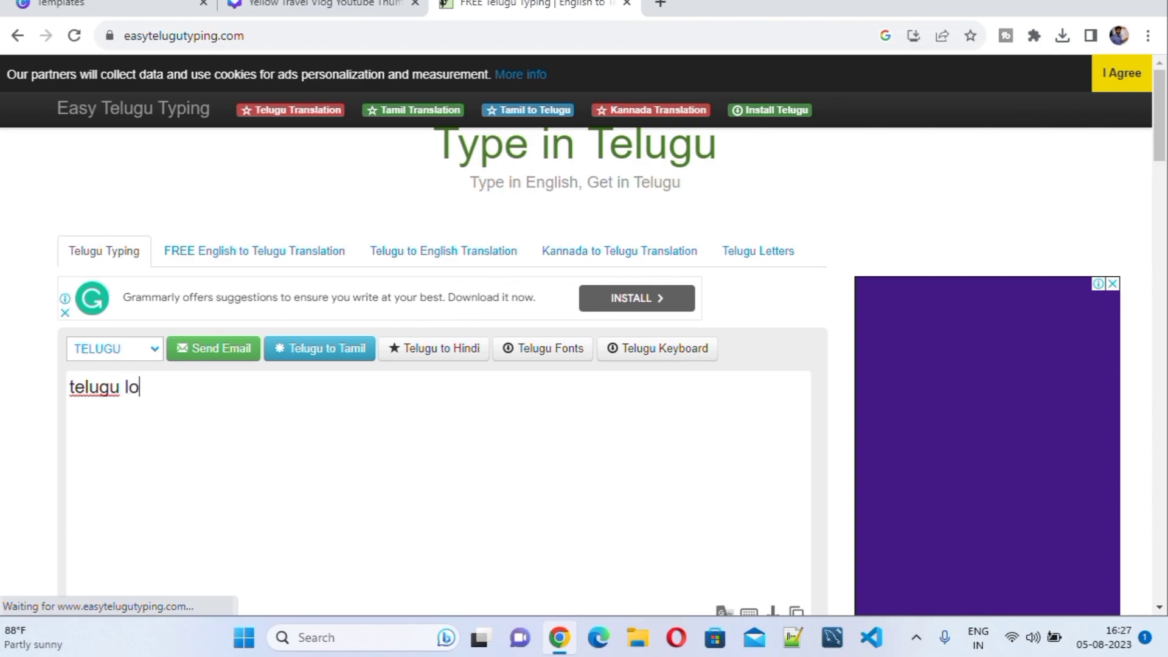
pyautogui.press('BackSpace')
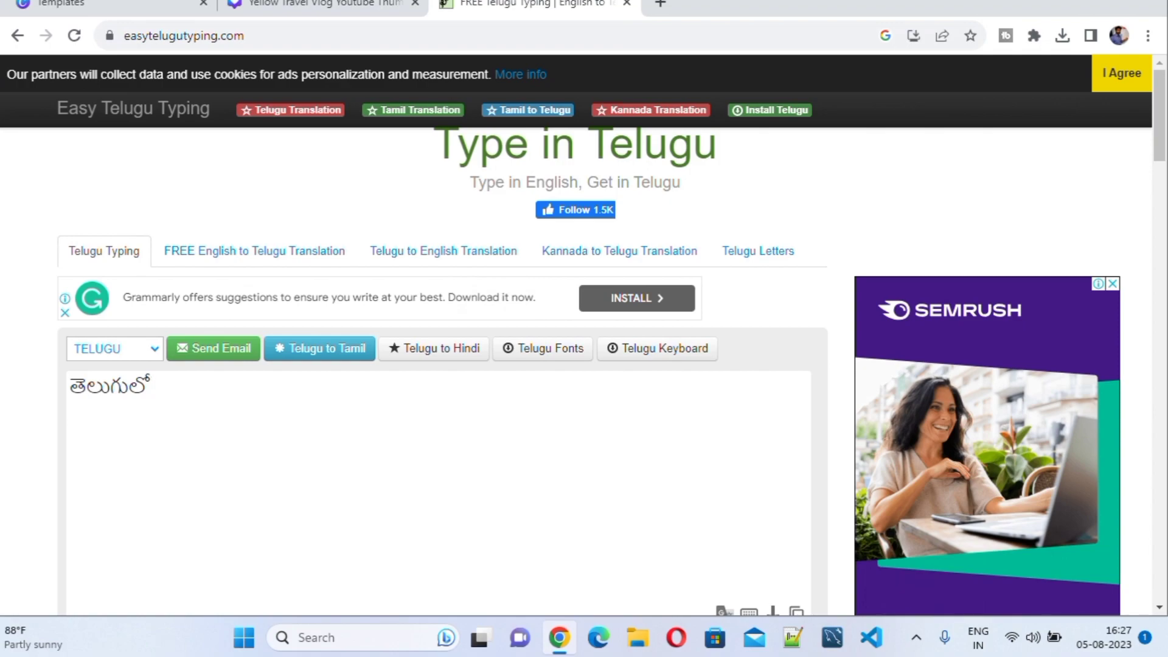
pyautogui.hotkey('ctrl', 'a')
pyautogui.click(323, 5)
pyautogui.click(563, 17)
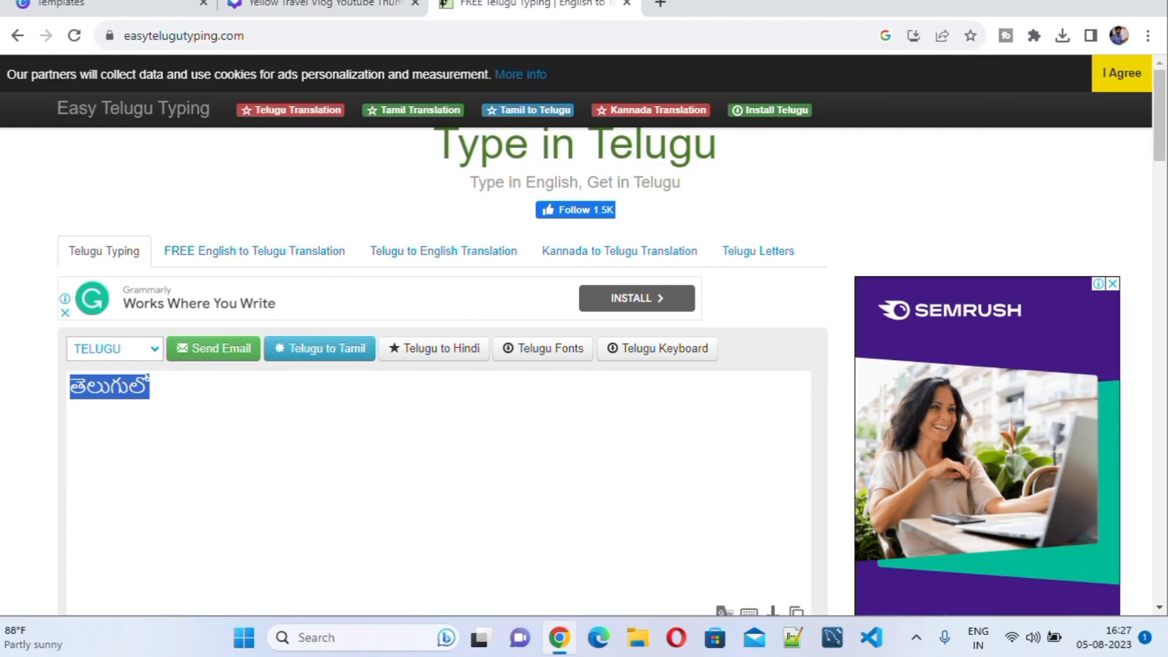
pyautogui.click(155, 387)
pyautogui.hotkey('shift', 'Left')
pyautogui.hotkey('shift', 'Left')
pyautogui.hotkey('shift', 'Left')
pyautogui.hotkey('shift', 'Left')
pyautogui.hotkey('ctrl', 'c')
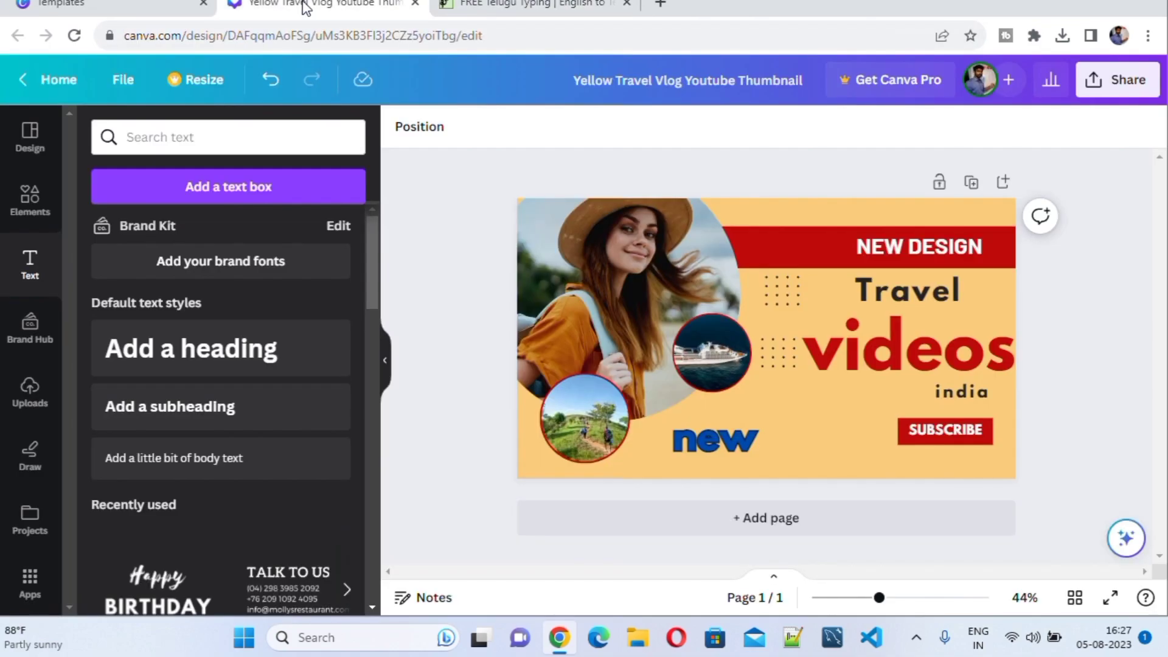
# Switch back to the Canva thumbnail, add a heading below "videos" and replace its text with the copied "తెలుగులో"
pyautogui.click(316, 5)
pyautogui.click(820, 437)
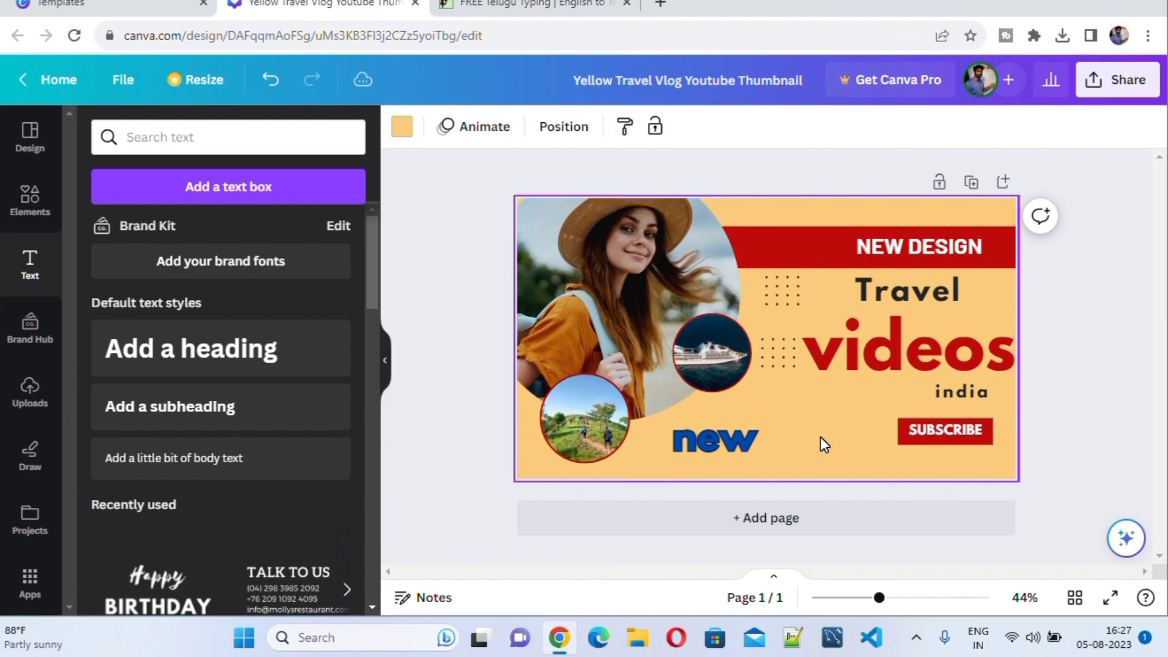
pyautogui.moveTo(797, 413)
pyautogui.mouseDown()
pyautogui.moveTo(825, 430)
pyautogui.moveTo(804, 433)
pyautogui.mouseUp()
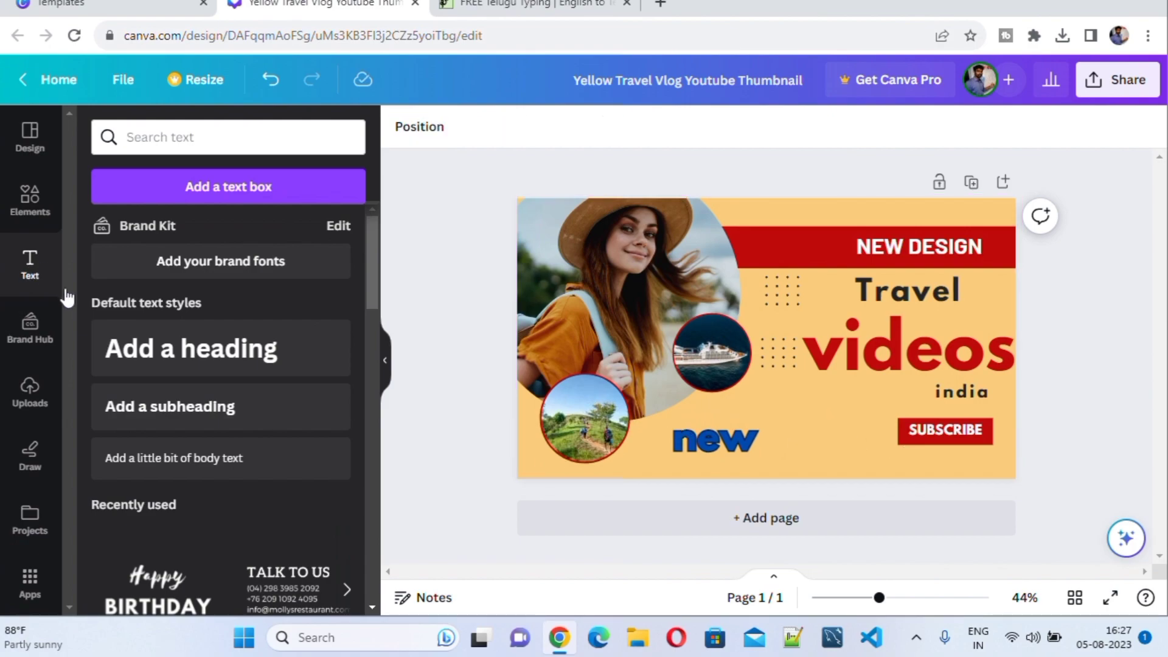
pyautogui.click(319, 375)
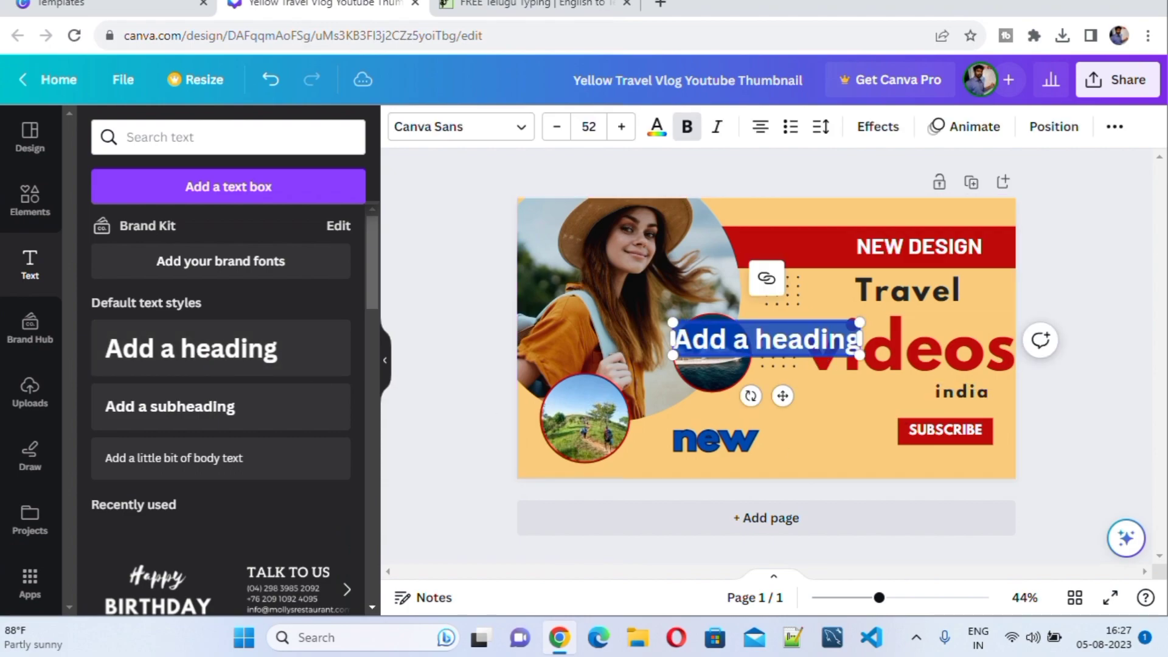
pyautogui.moveTo(782, 394); pyautogui.dragTo(834, 459)
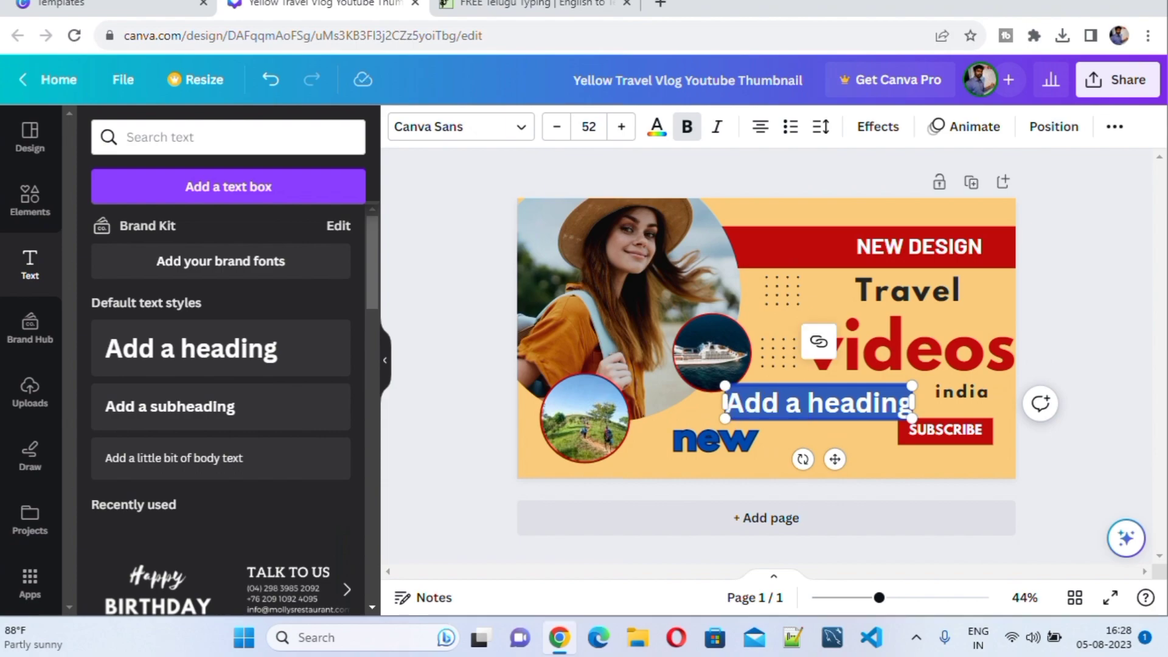
pyautogui.hotkey('ctrl', 'v')
# Position the "తెలుగులో" text just above and to the right of "new" and enlarge it to font size 46.2
pyautogui.moveTo(834, 460); pyautogui.dragTo(839, 493)
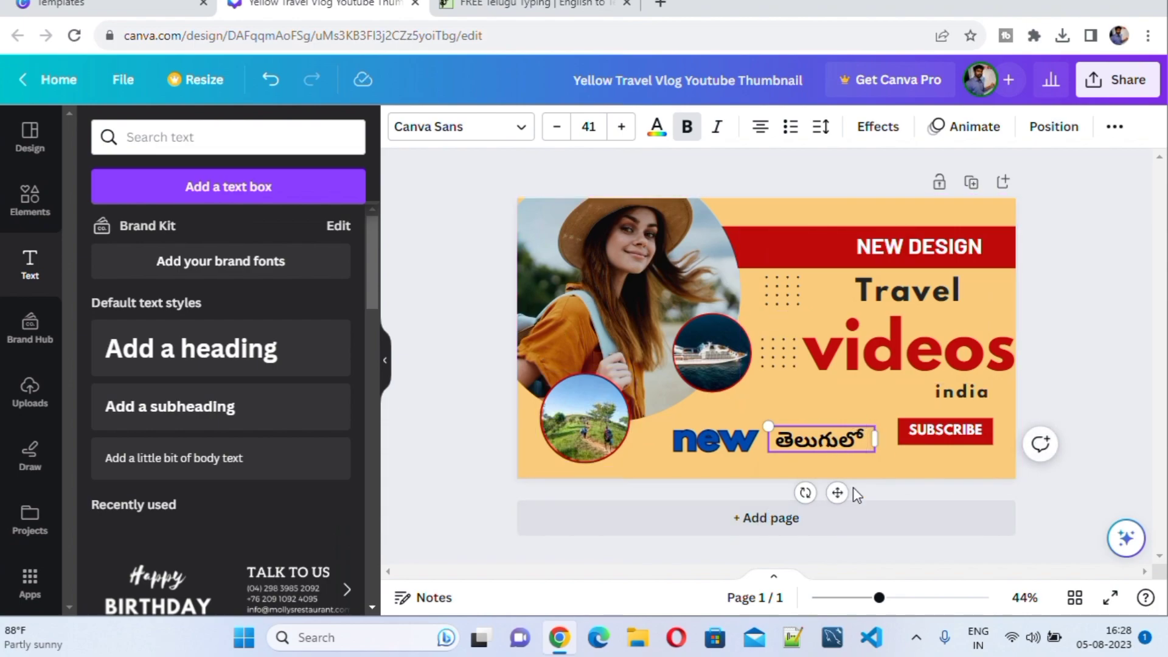
pyautogui.moveTo(838, 491); pyautogui.dragTo(838, 459)
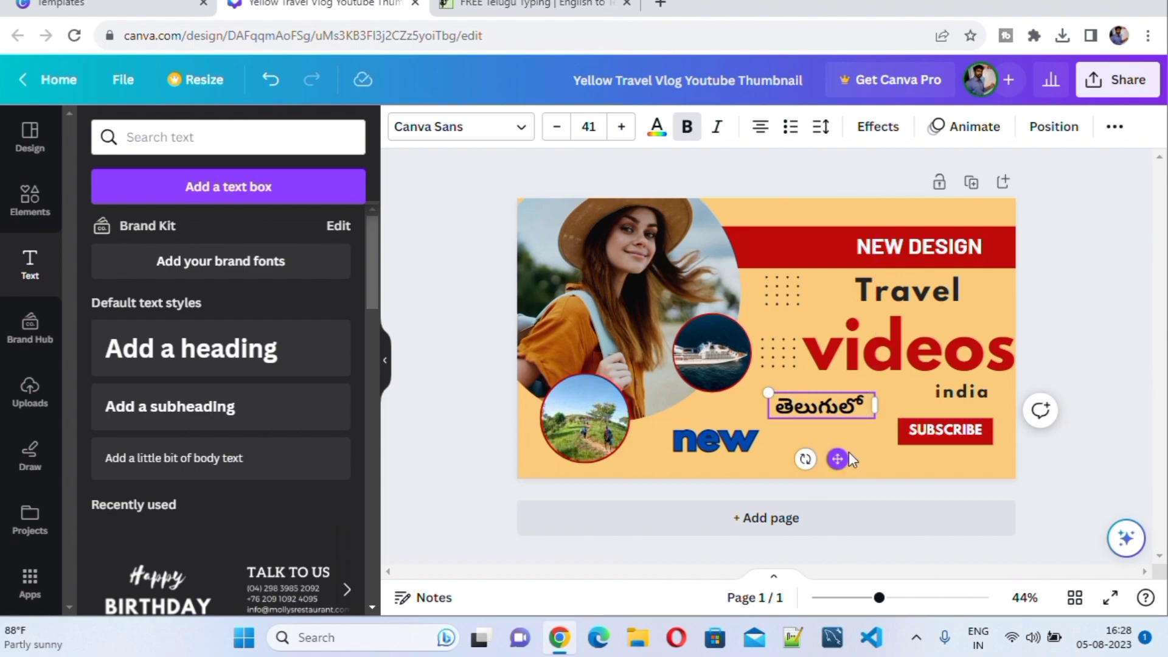
pyautogui.moveTo(874, 418); pyautogui.dragTo(886, 421)
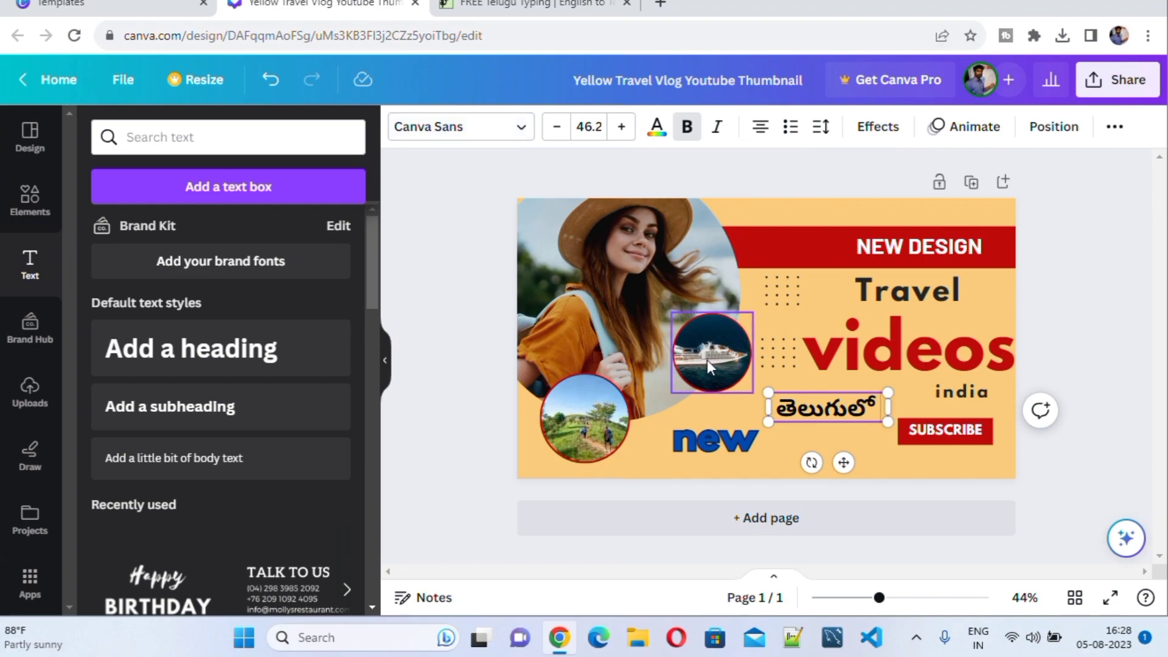
# Move the circular ship photo slightly down and replace its picture with the uploaded train image
pyautogui.moveTo(718, 351); pyautogui.dragTo(716, 364)
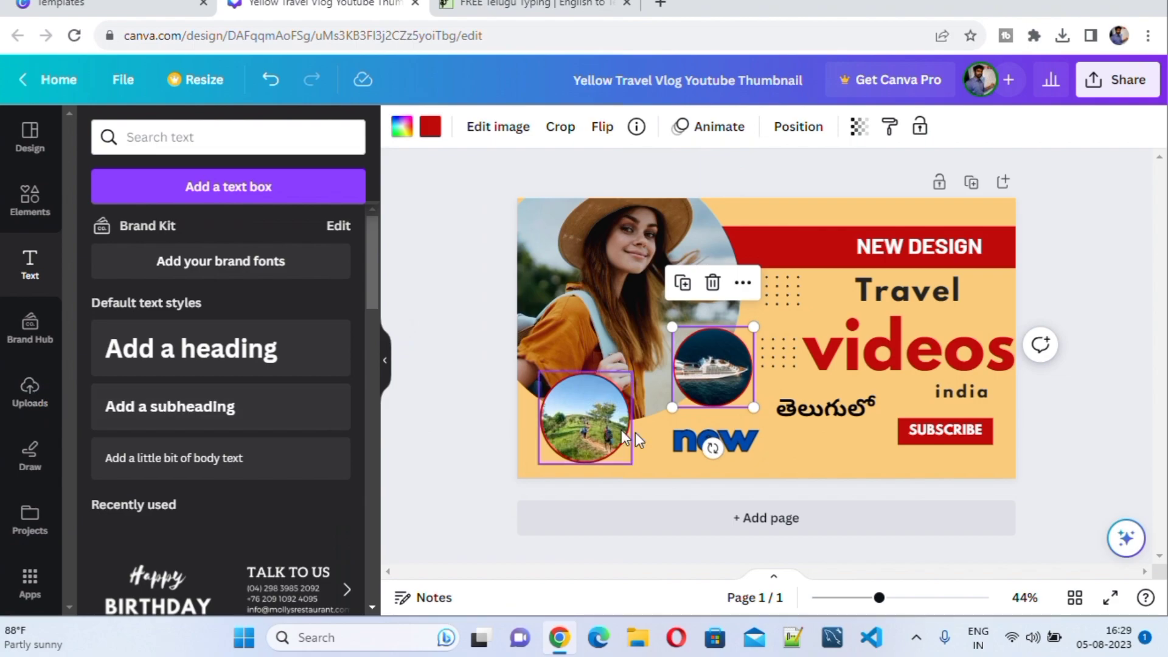
pyautogui.click(30, 392)
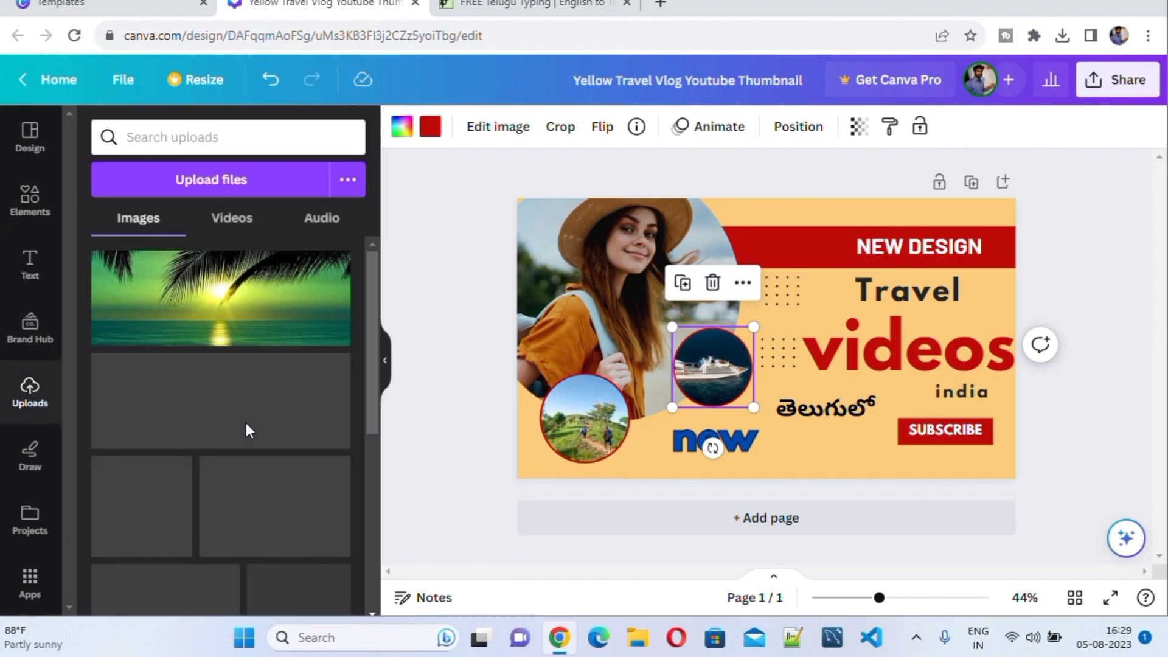
pyautogui.scroll(-5, 204, 296)
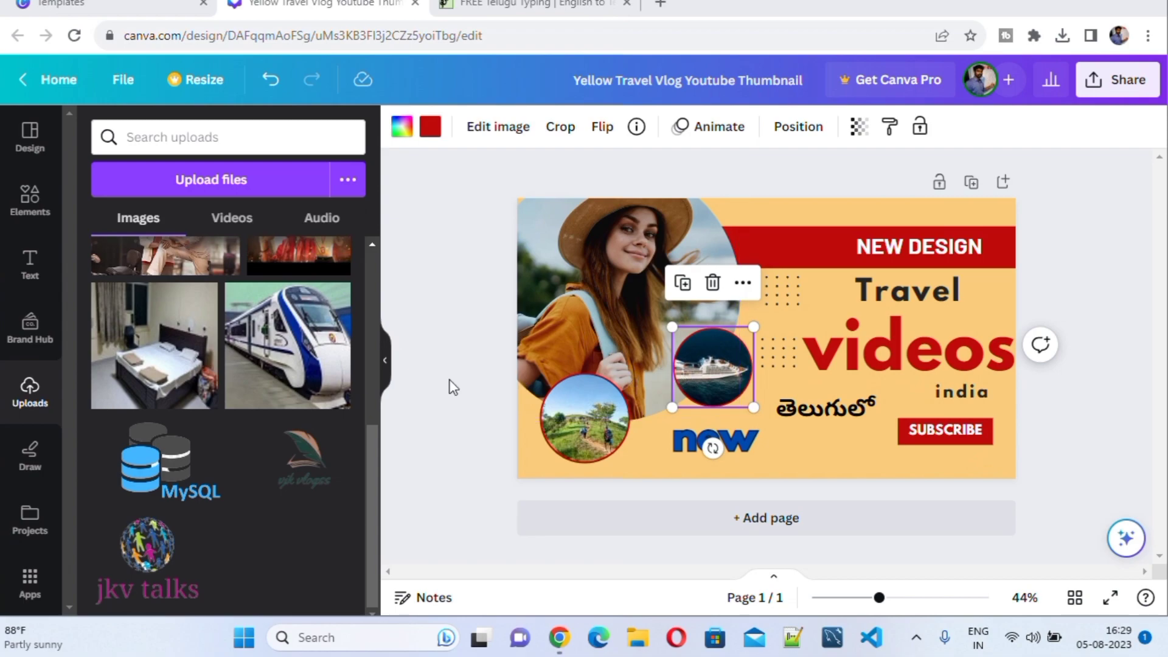
pyautogui.scroll(3, 283, 418)
pyautogui.scroll(-3, 283, 410)
pyautogui.scroll(3, 284, 410)
pyautogui.moveTo(336, 473)
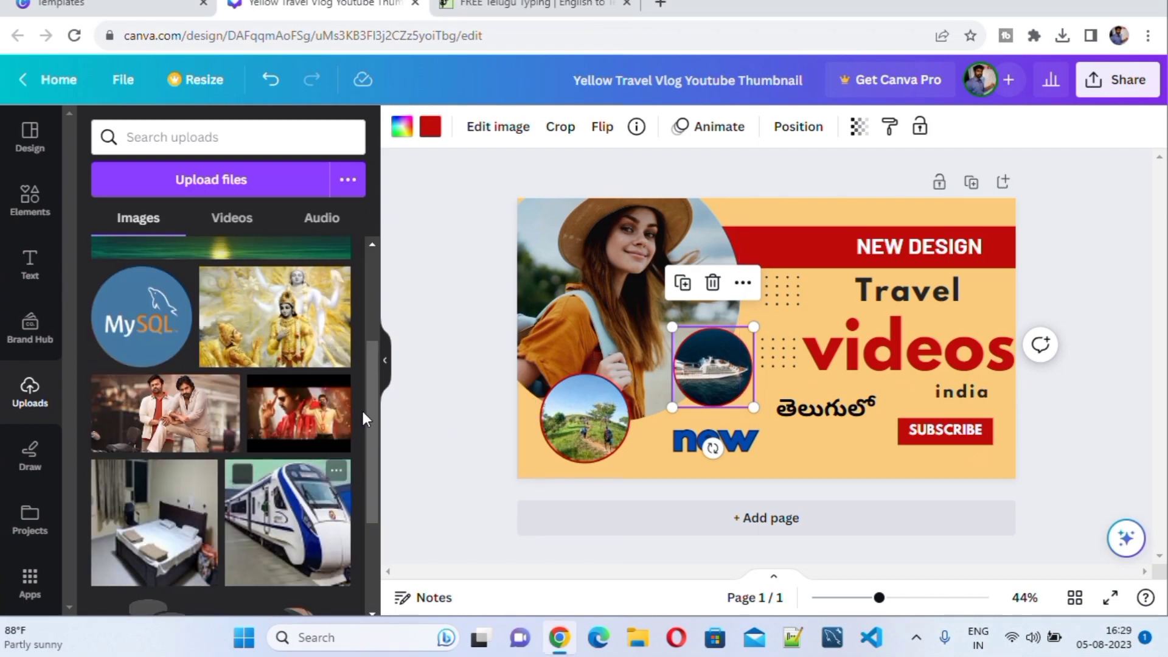
pyautogui.scroll(-3, 336, 473)
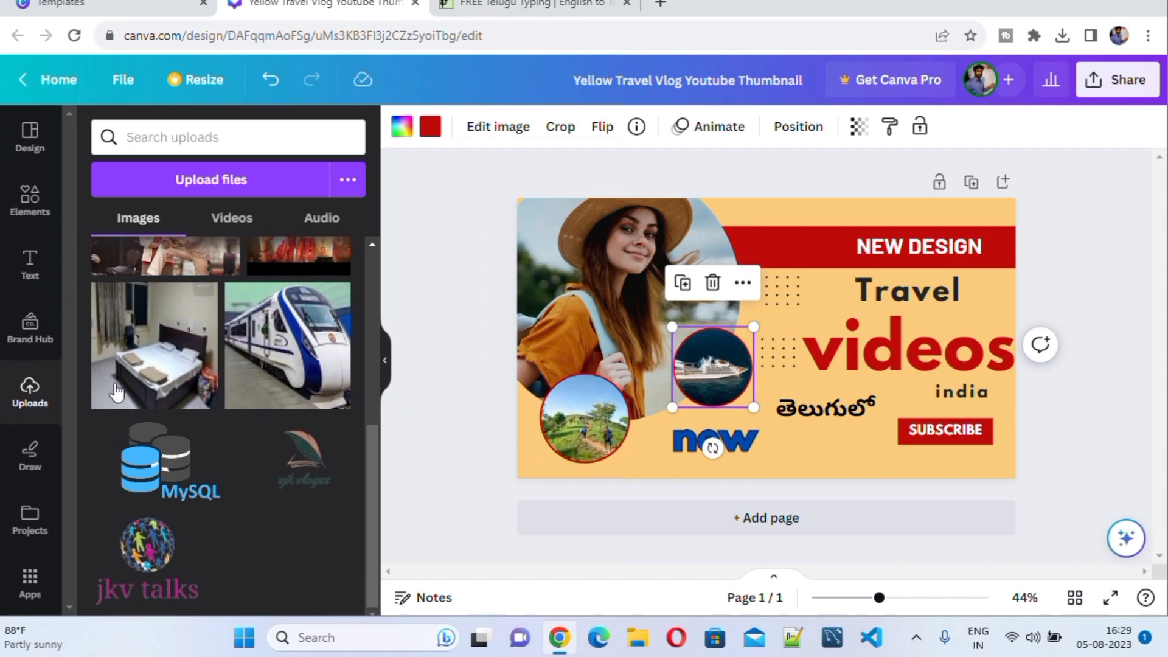
pyautogui.moveTo(303, 372); pyautogui.dragTo(306, 378)
pyautogui.moveTo(445, 380); pyautogui.dragTo(717, 383)
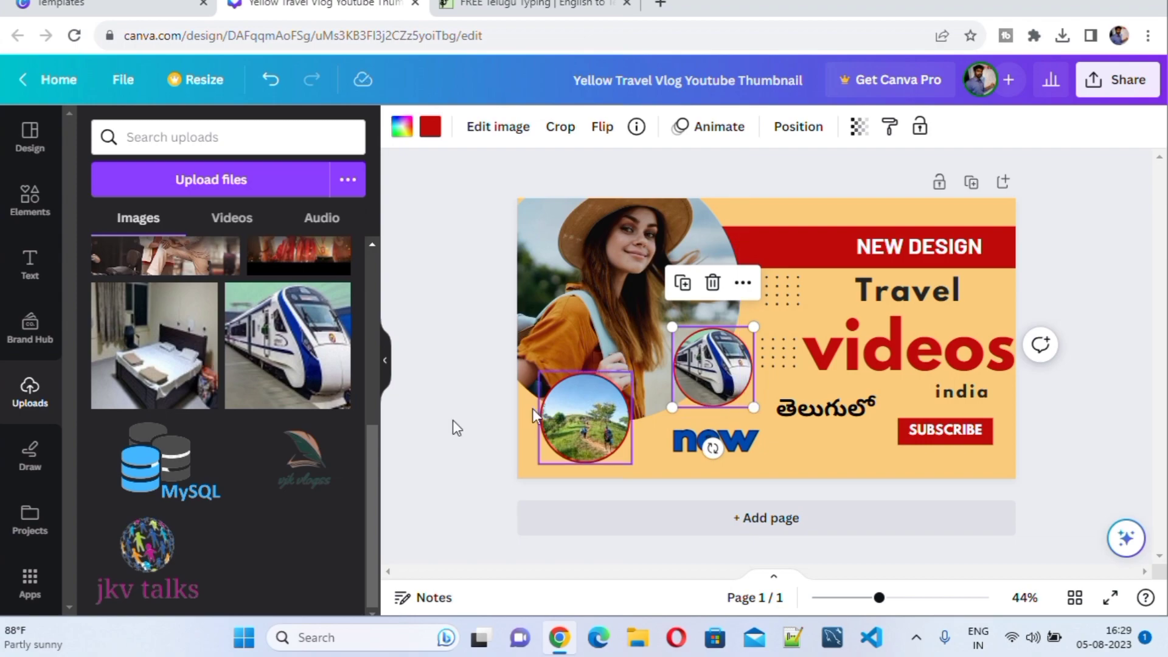
# Enlarge the circular train photo to about 250 × 249 and shift it slightly up and left
pyautogui.scroll(1, 217, 489)
pyautogui.scroll(3, 217, 489)
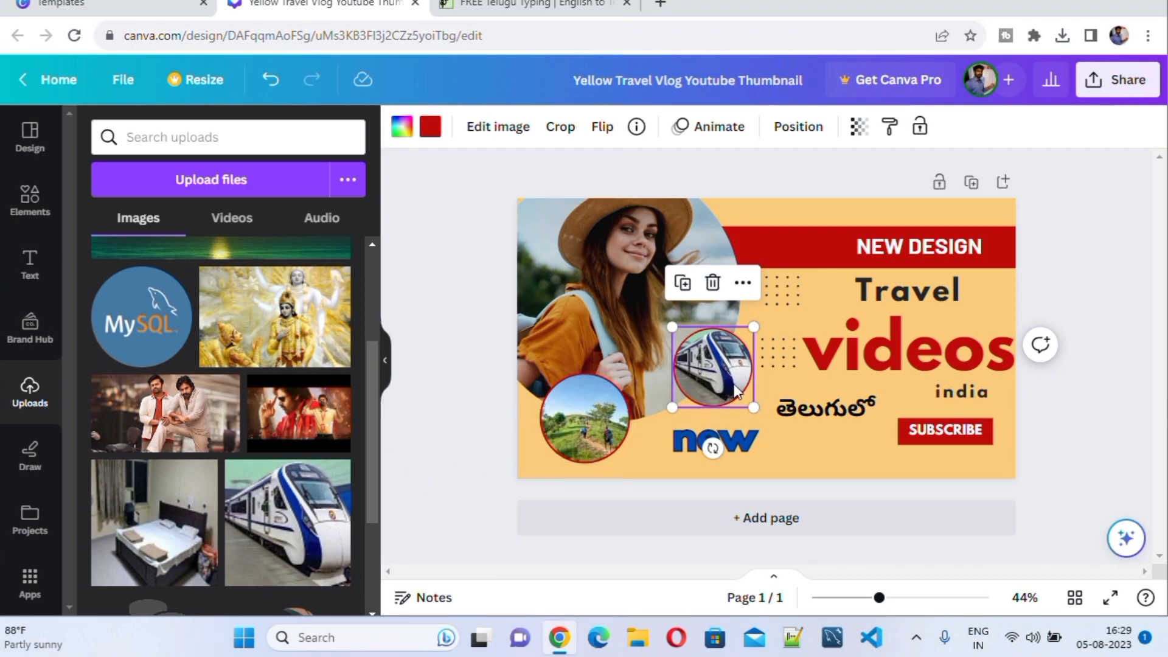
pyautogui.moveTo(753, 407); pyautogui.dragTo(768, 423)
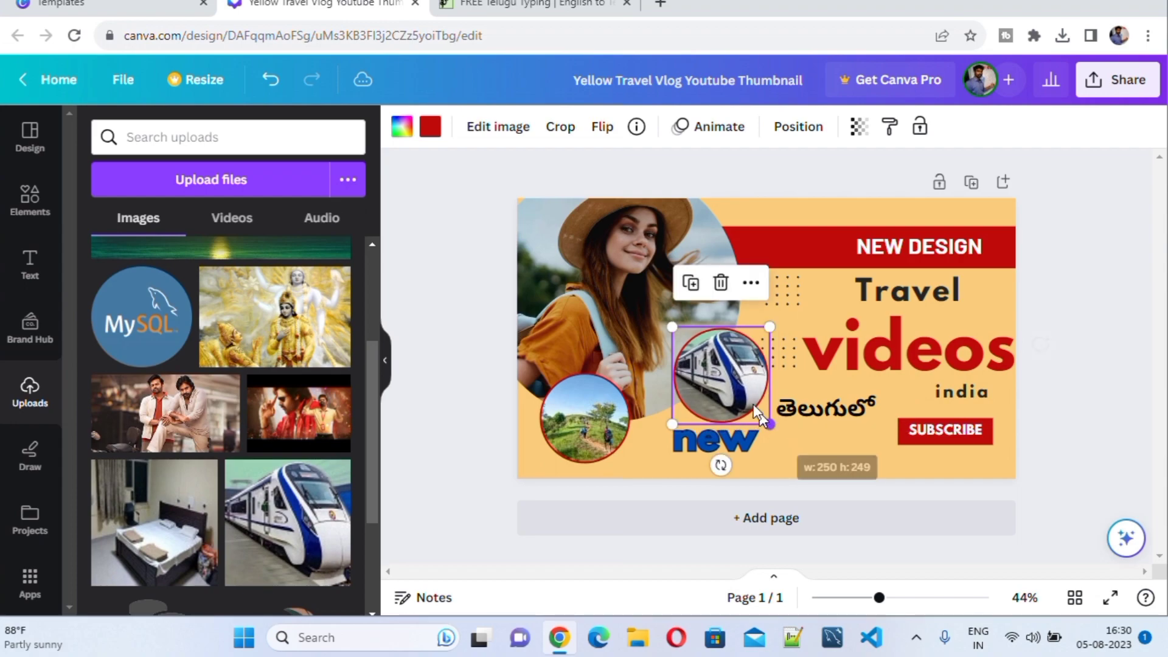
pyautogui.moveTo(731, 380); pyautogui.dragTo(720, 374)
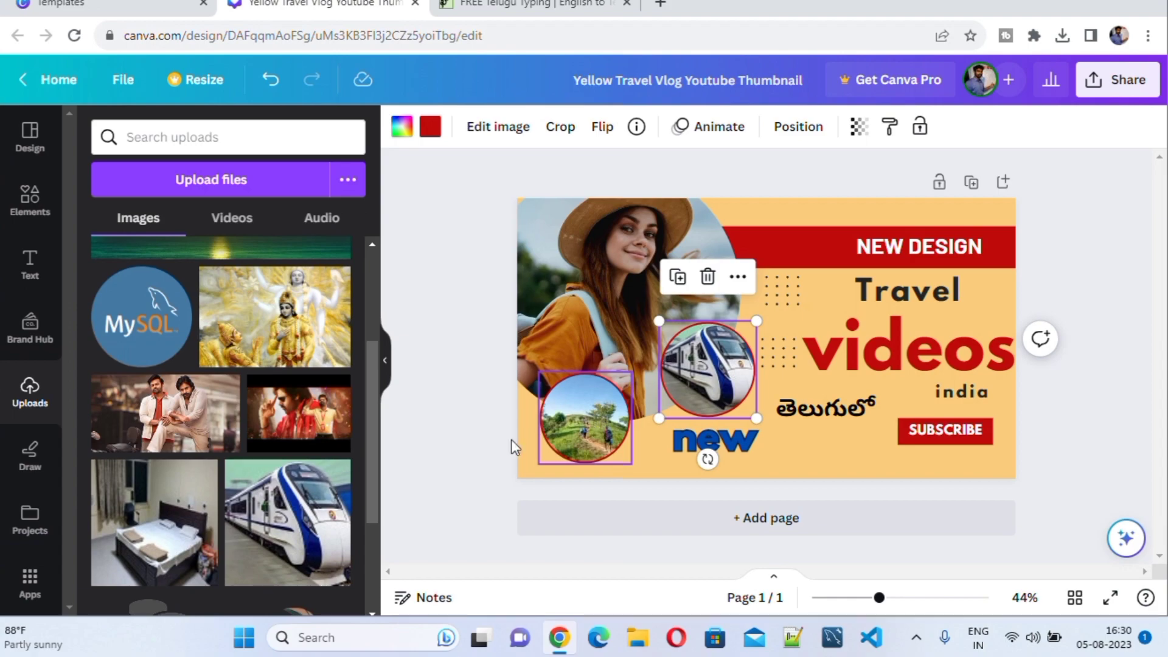
# Replace the picture in the lower circular hiking photo with the uploaded bedroom image
pyautogui.scroll(-3, 156, 379)
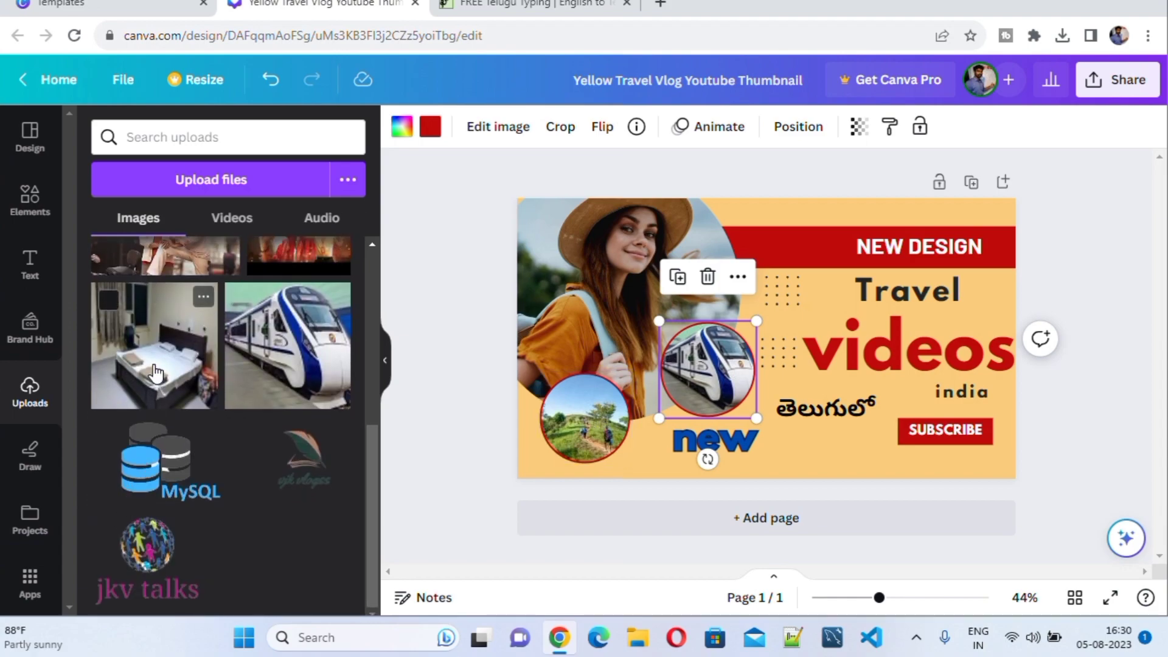
pyautogui.moveTo(157, 380); pyautogui.dragTo(167, 380)
pyautogui.moveTo(246, 397); pyautogui.dragTo(579, 432)
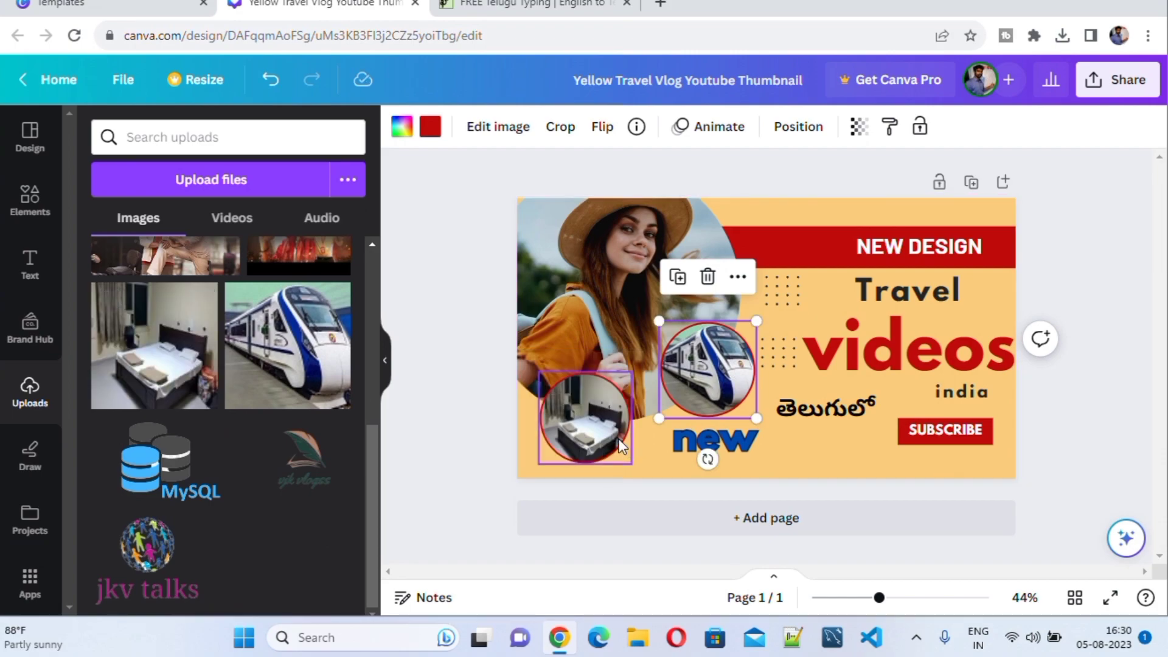
pyautogui.click(563, 398)
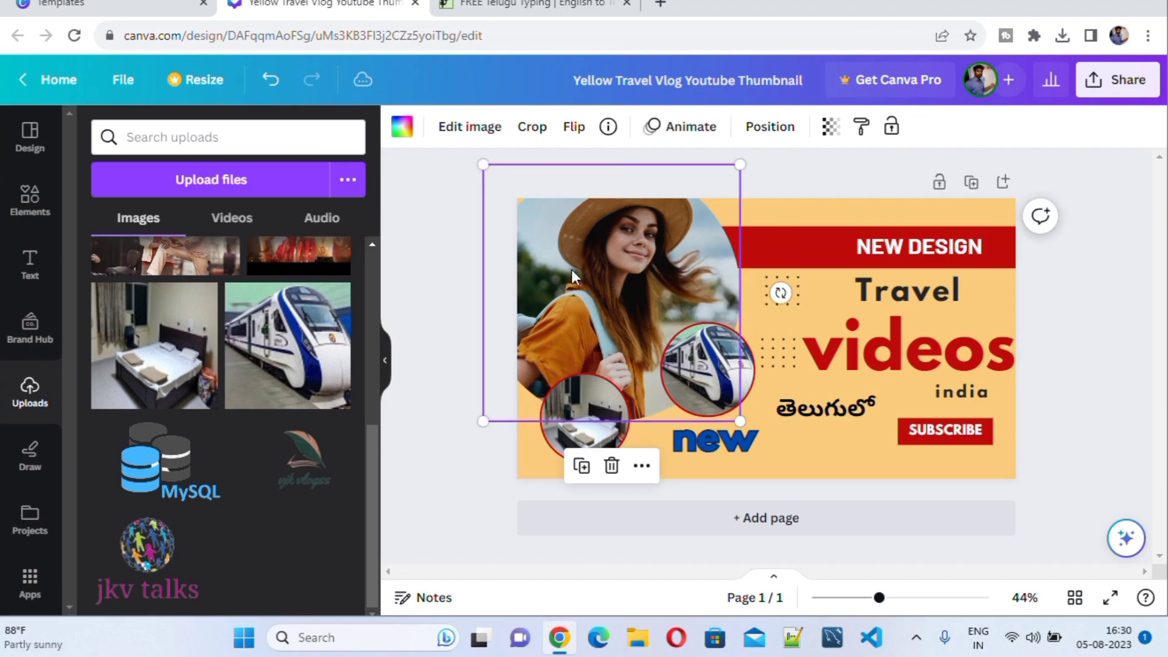
# Select the page background and bring up its colour choices with the default solid colours and gradients
pyautogui.click(1092, 454)
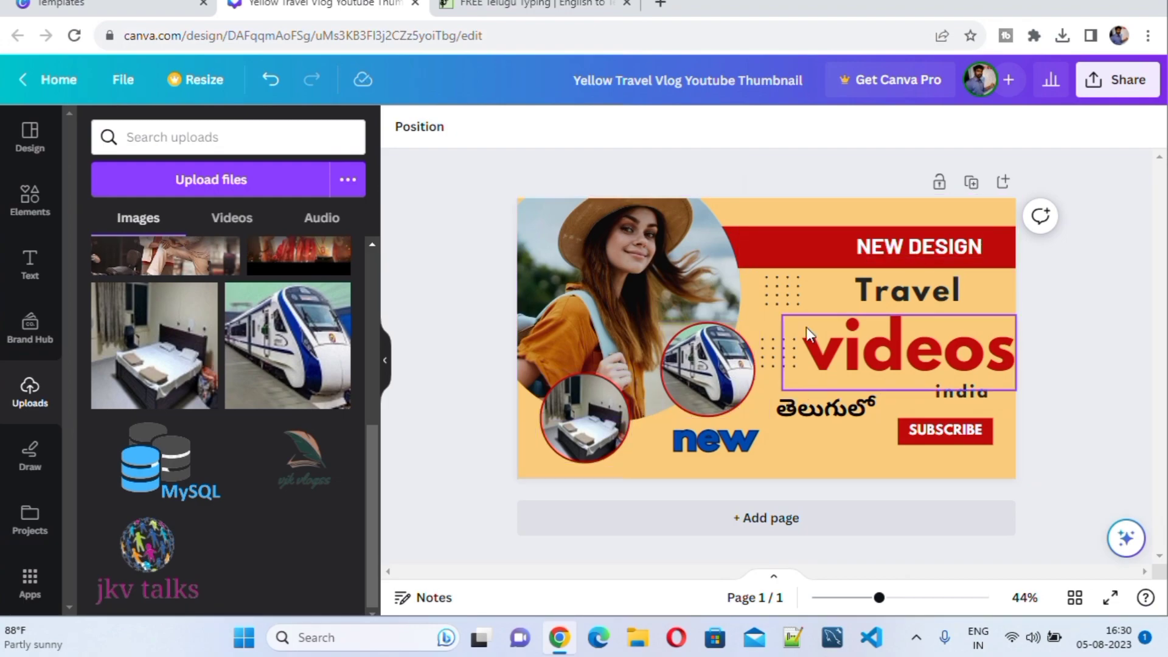
pyautogui.click(974, 213)
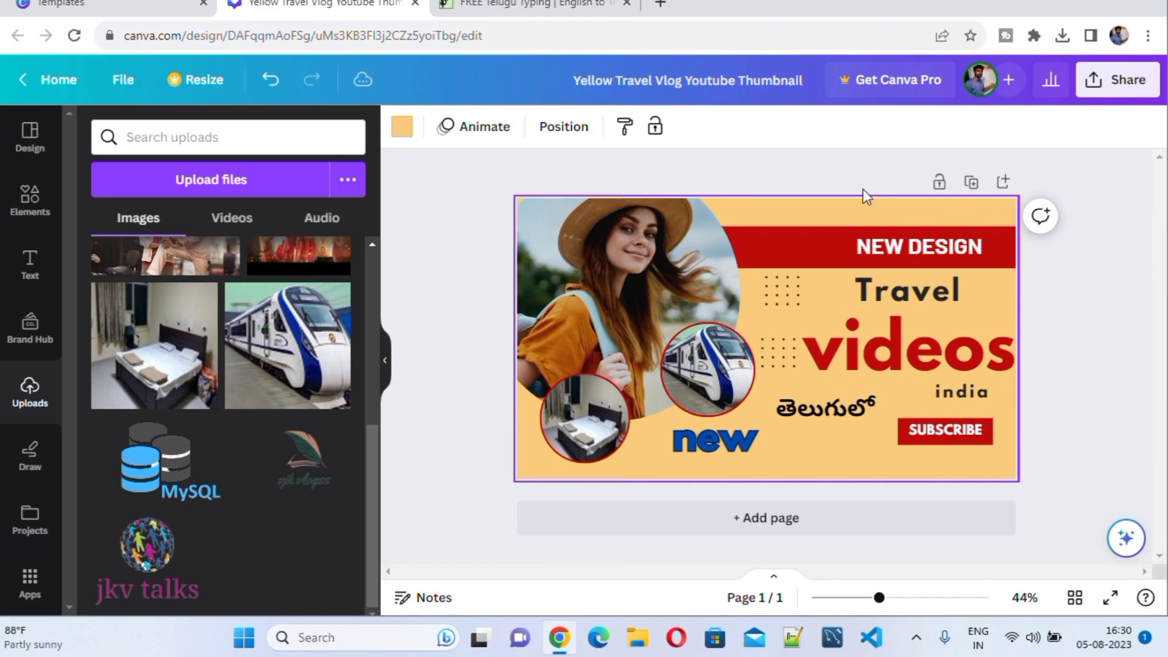
pyautogui.click(402, 126)
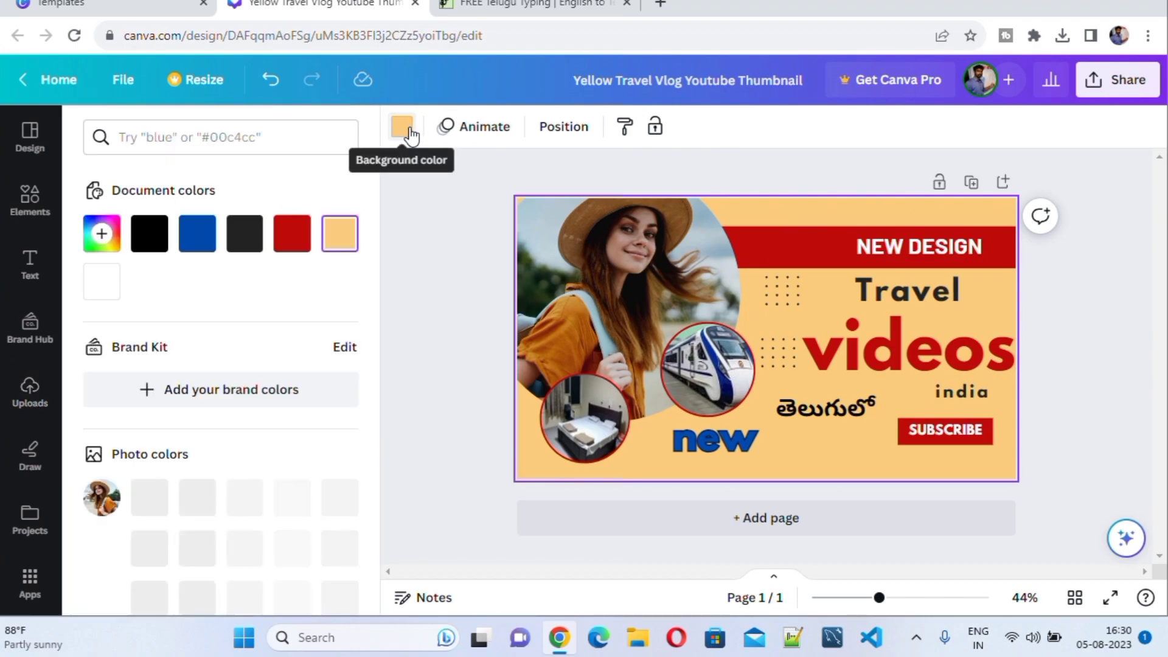
pyautogui.scroll(-4, 208, 359)
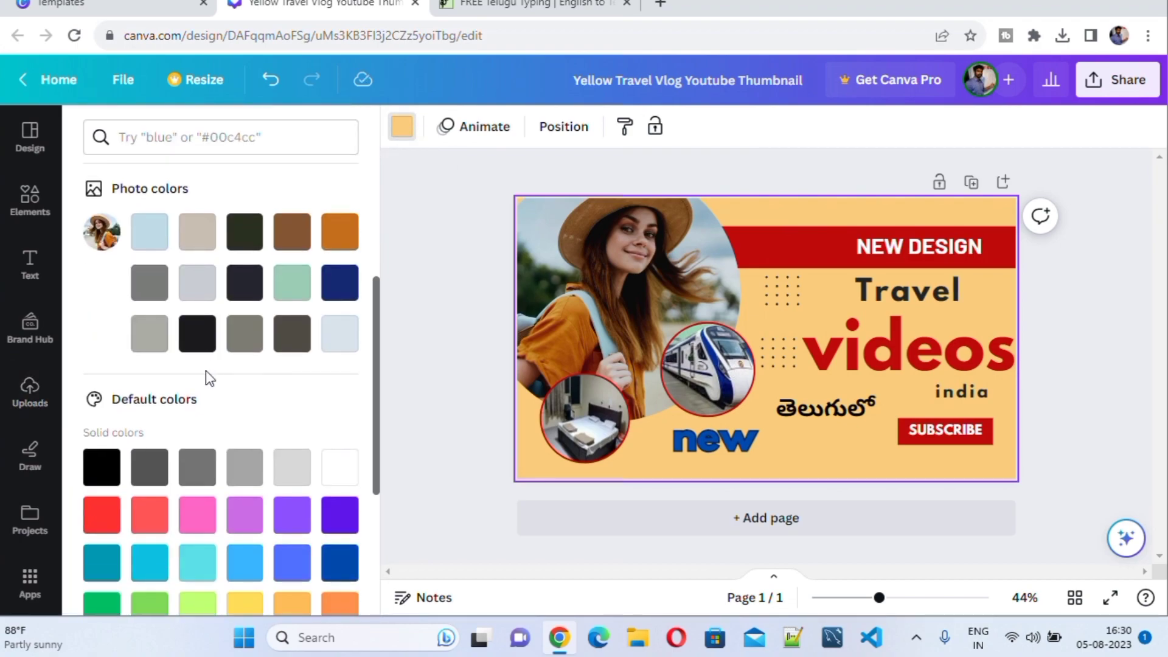
pyautogui.scroll(-5, 206, 377)
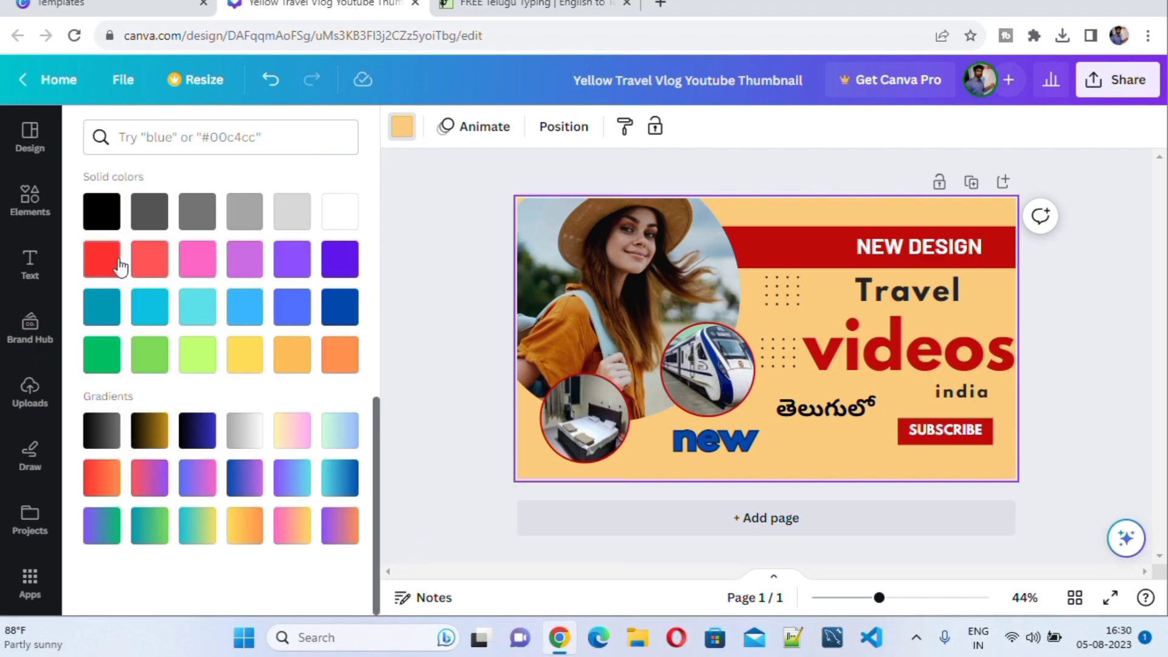
# Try the yellow, lime, light orange and orange solid colours on the page background
pyautogui.click(248, 360)
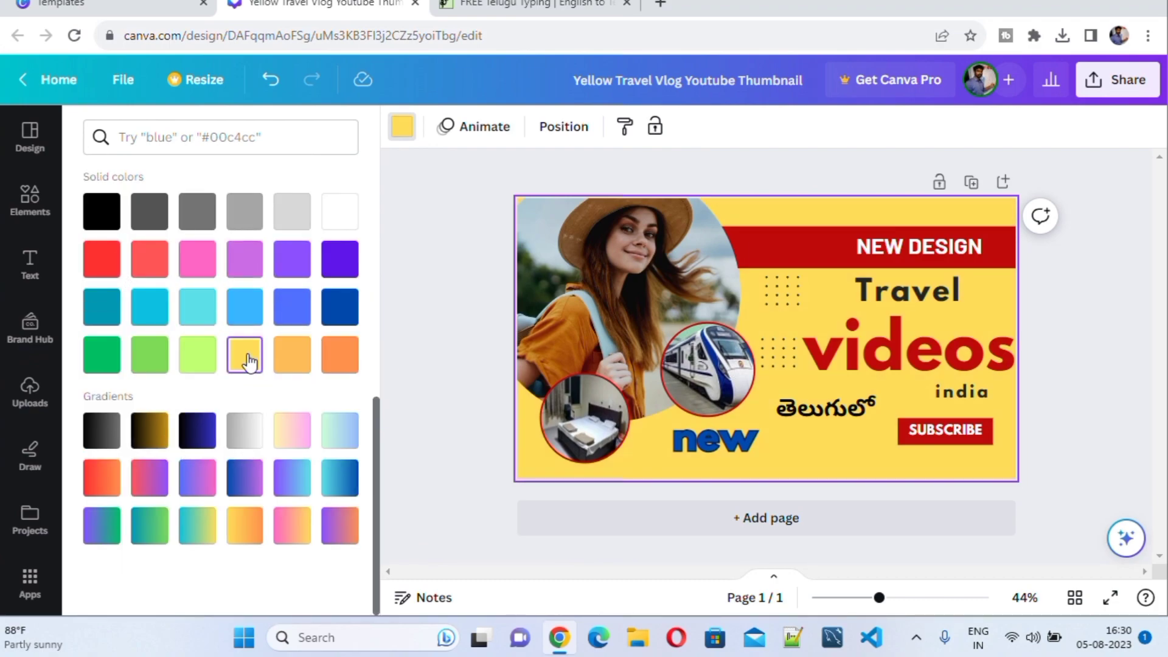
pyautogui.click(204, 363)
pyautogui.click(298, 365)
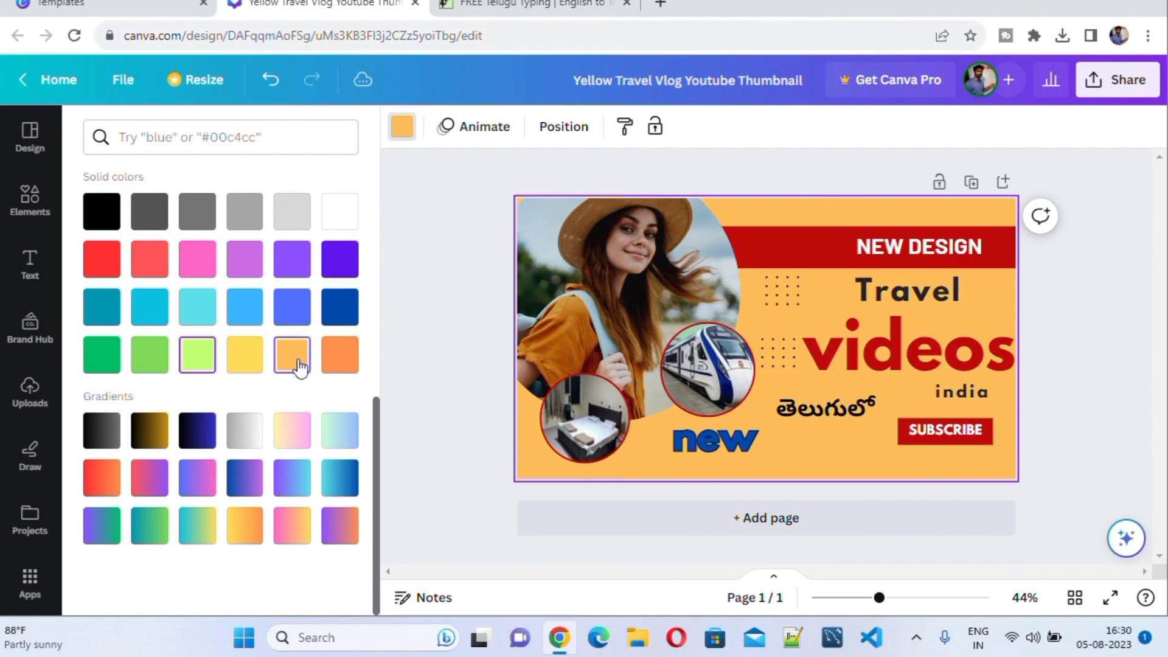
pyautogui.click(344, 364)
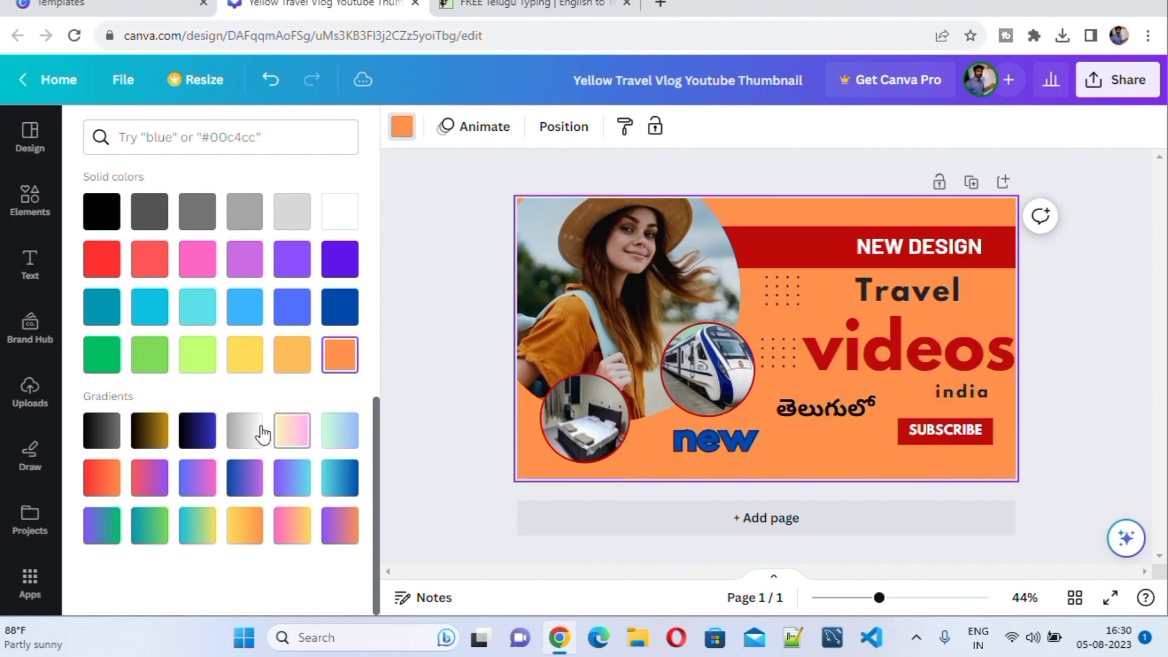
# Try the black-to-grey, black-to-gold, black-to-blue, blue-to-pink, purple-to-cyan and cyan-to-blue gradients on the page background
pyautogui.click(111, 433)
pyautogui.click(151, 431)
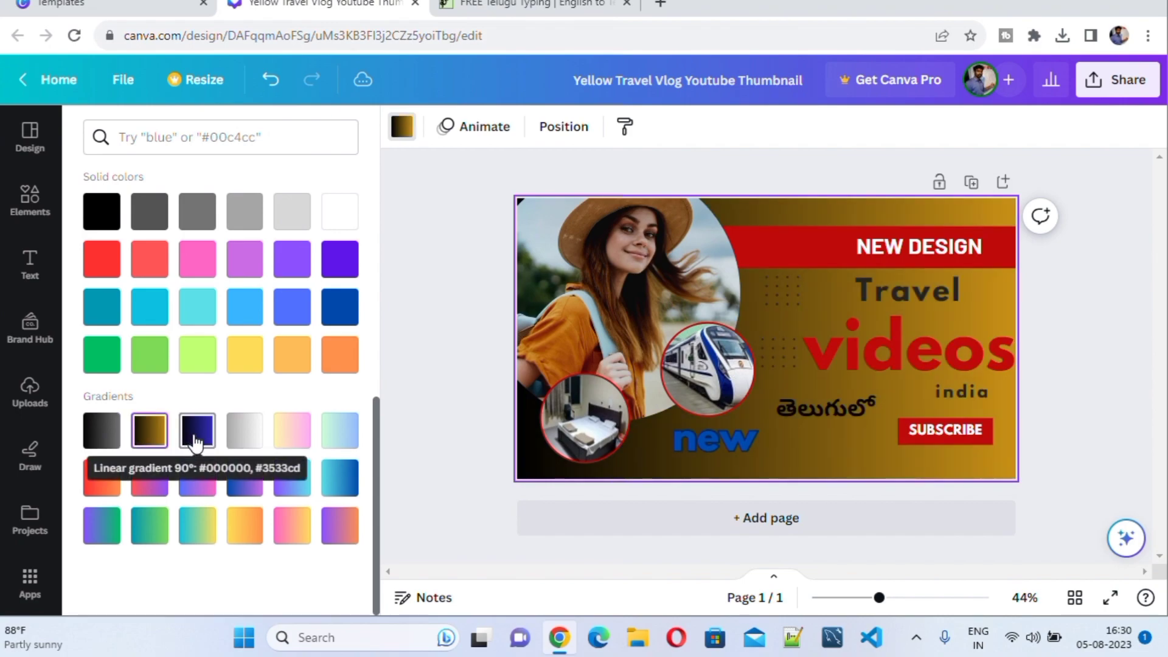
pyautogui.click(198, 447)
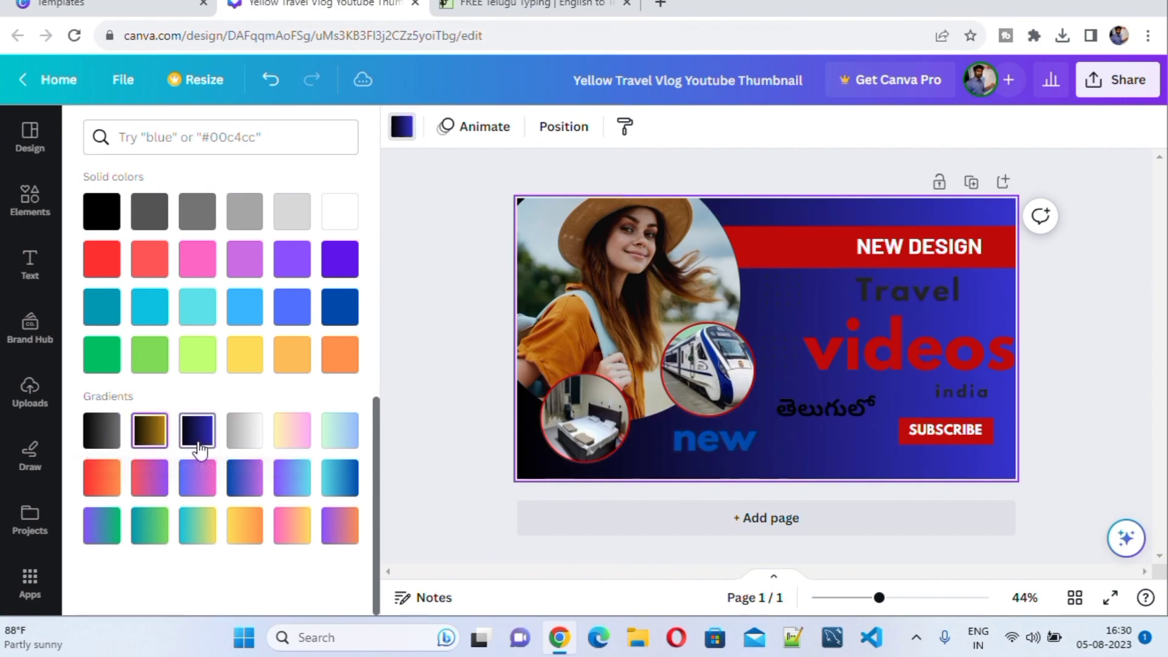
pyautogui.click(244, 477)
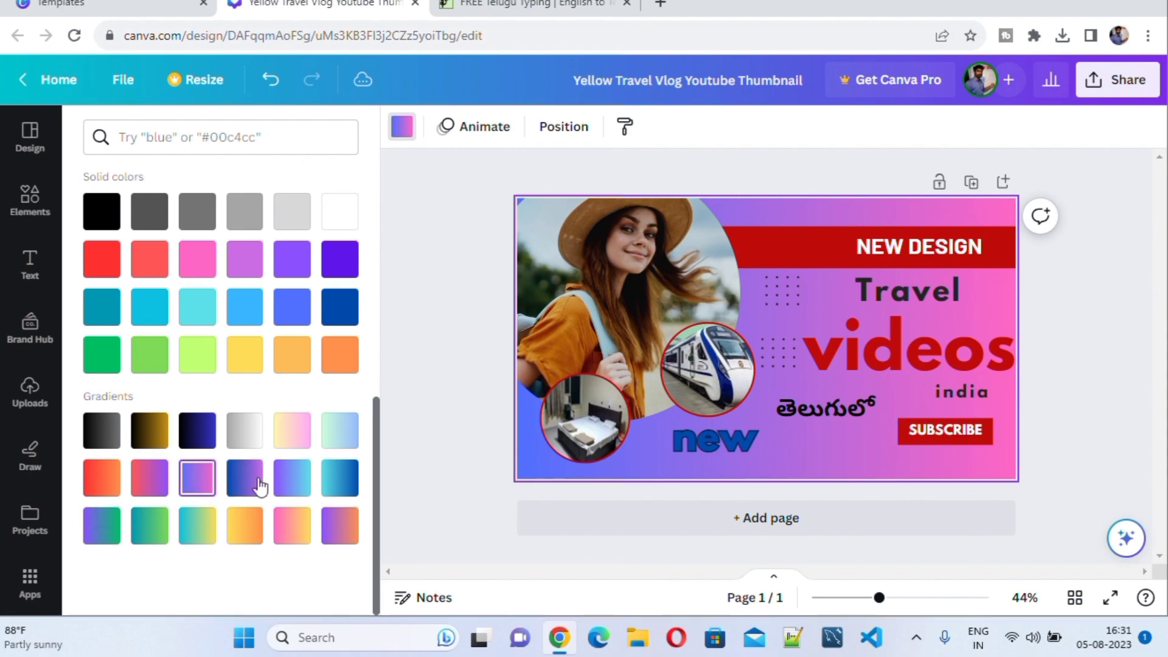
pyautogui.click(292, 480)
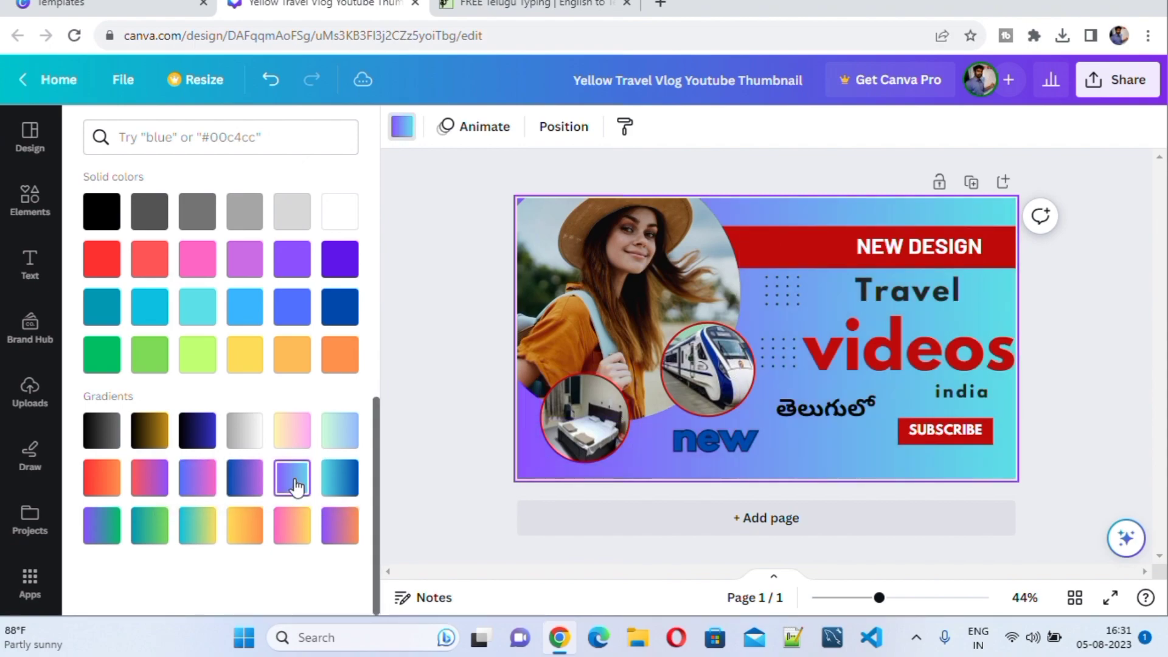
pyautogui.click(341, 481)
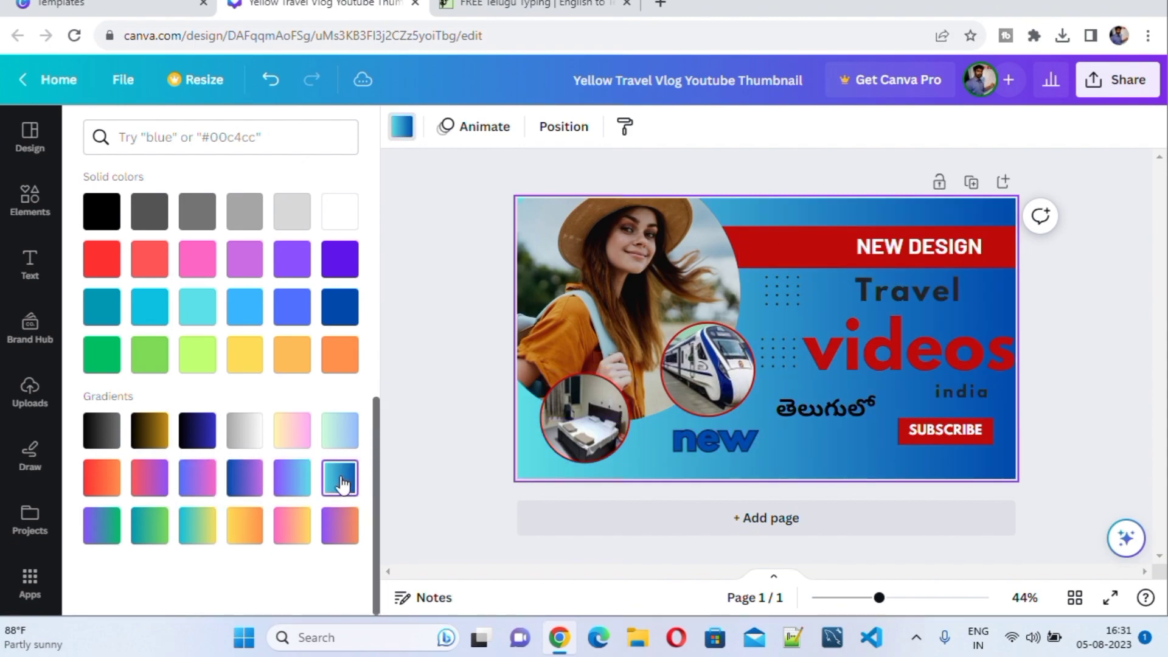
# Try the purple-to-orange, pink-to-yellow, yellow-to-orange, cyan-to-yellow, teal-to-green and purple-to-green gradients on the page background
pyautogui.click(331, 531)
pyautogui.click(292, 526)
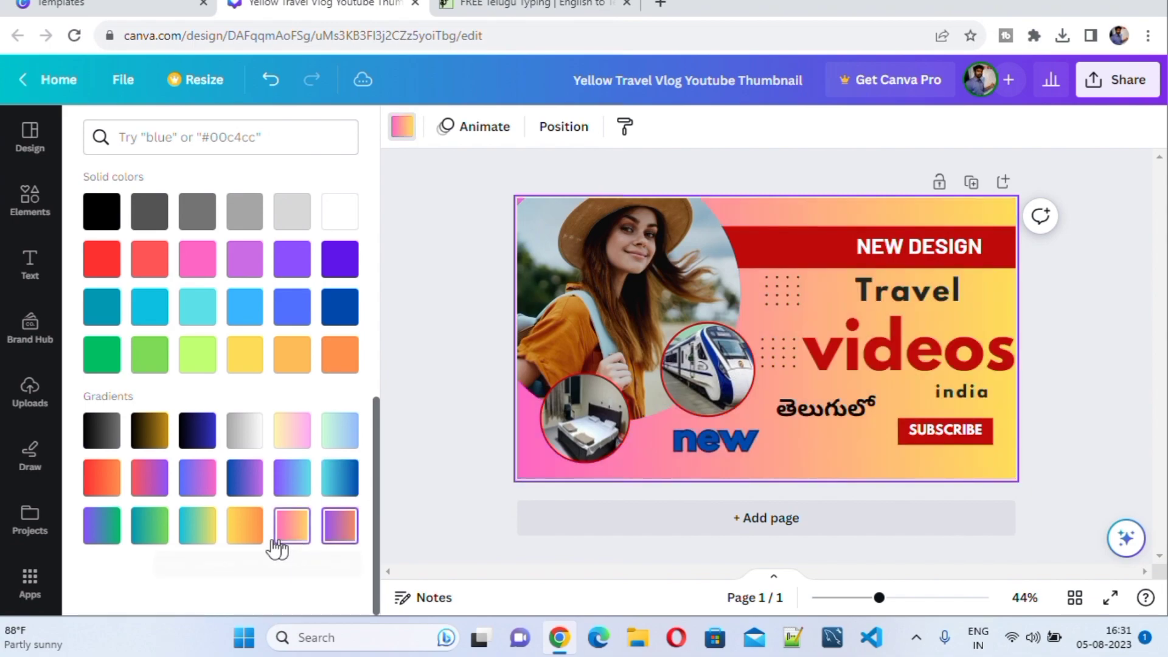
pyautogui.click(246, 536)
pyautogui.click(195, 527)
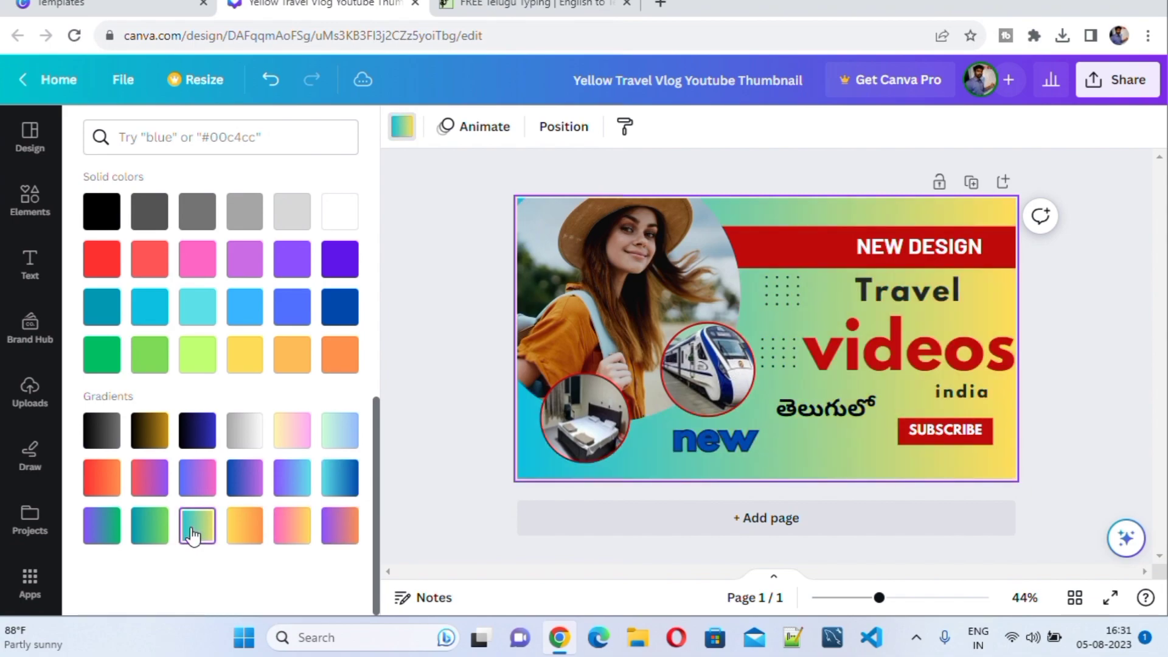
pyautogui.click(146, 529)
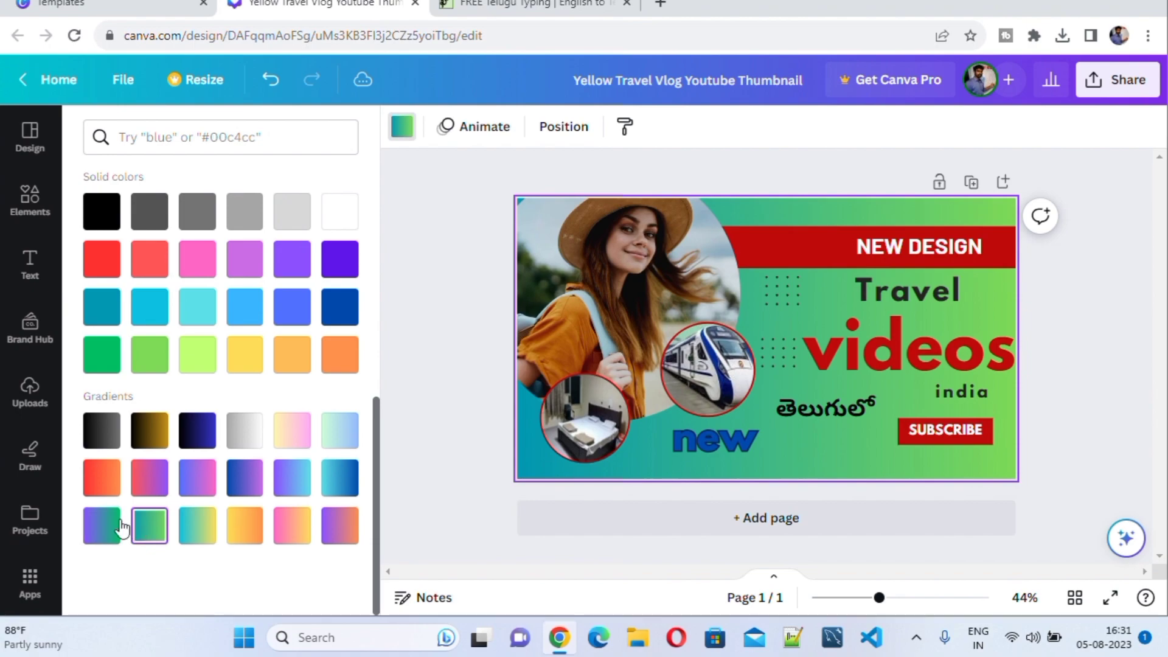
pyautogui.click(121, 527)
# Compare the purple-to-cyan and blue-to-pink gradients, and apply the purple-to-cyan one as the page background
pyautogui.click(293, 482)
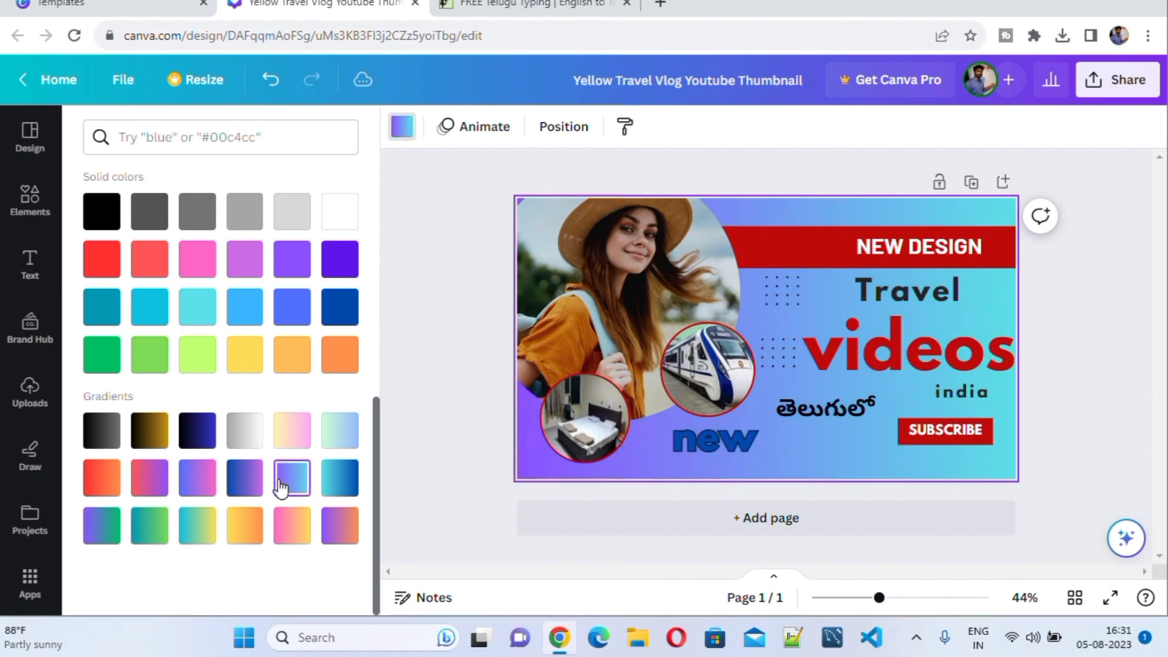
pyautogui.click(197, 478)
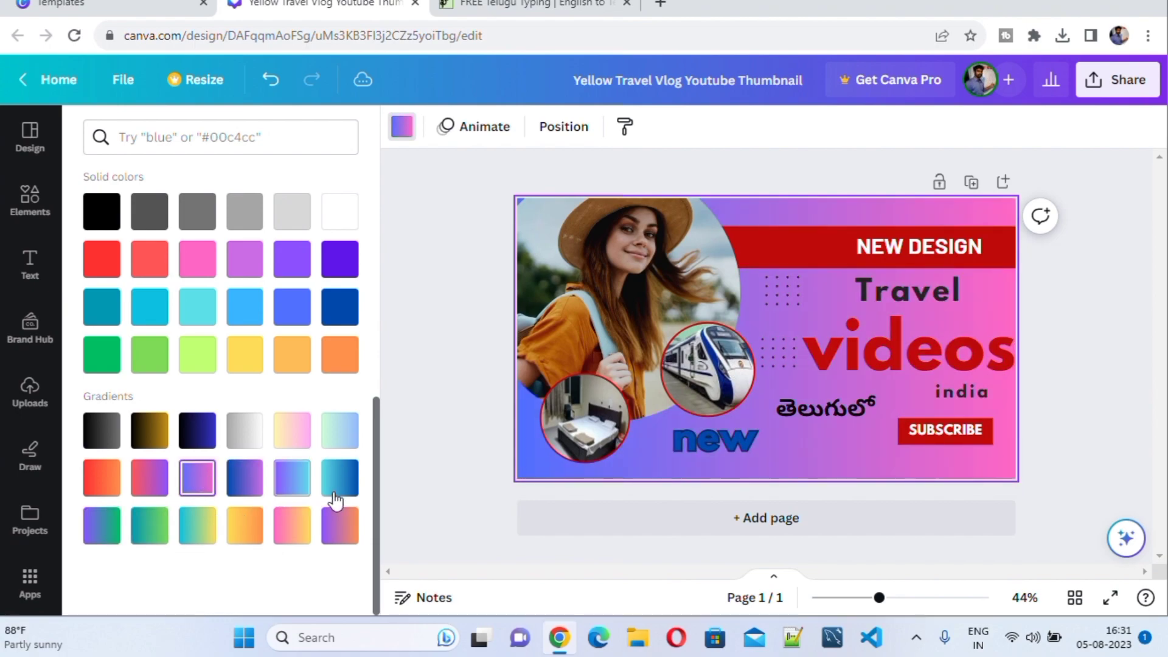
pyautogui.click(291, 488)
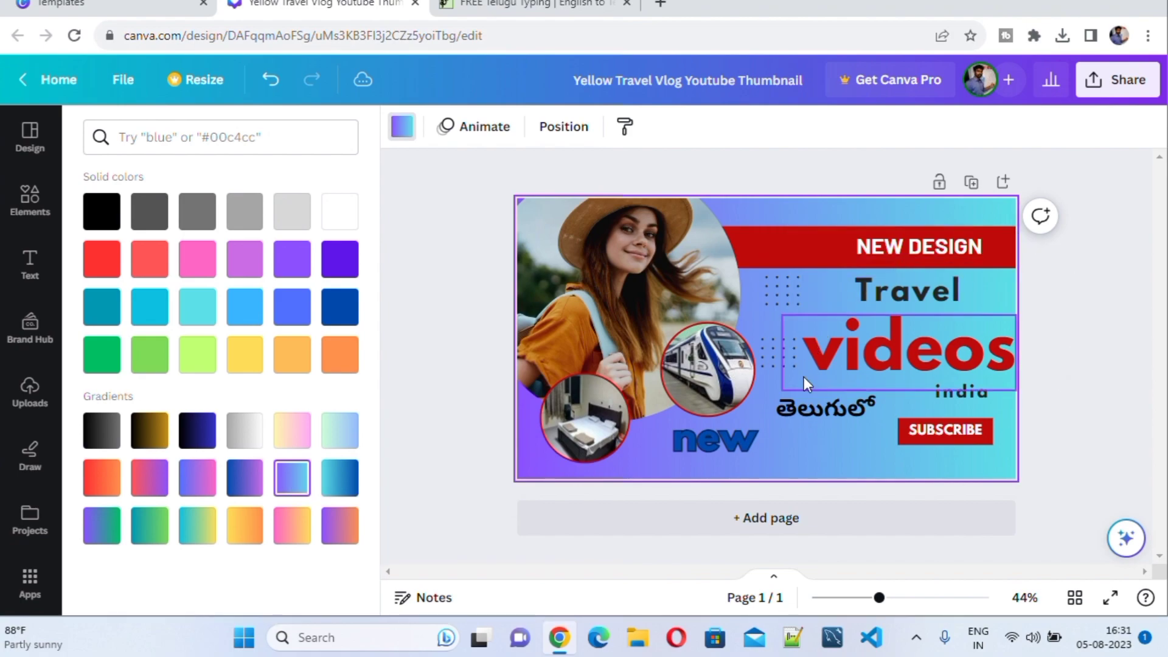